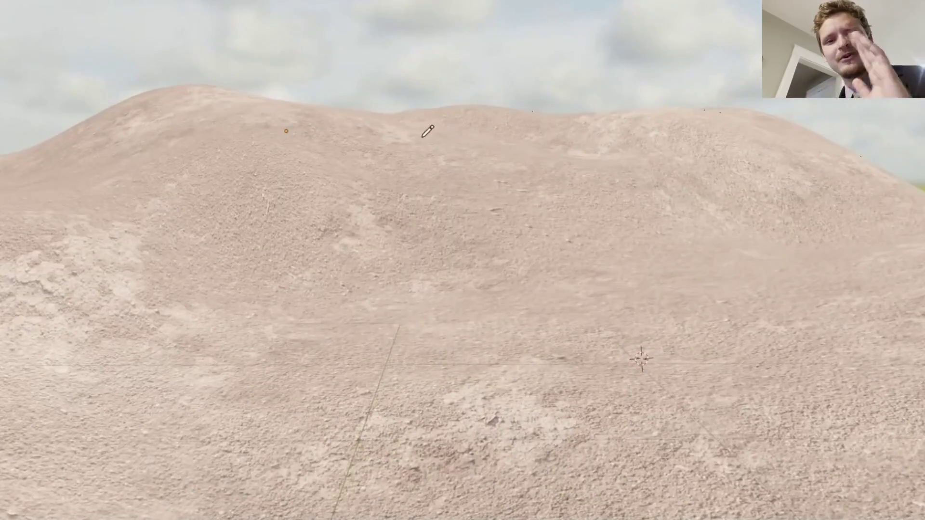
# Examine the river from several angles and play the animation, looking at how the water meets the rocks.
pyautogui.moveTo(501, 210)
pyautogui.mouseDown()
pyautogui.moveTo(356, 289)
pyautogui.moveTo(638, 474)
pyautogui.mouseUp()
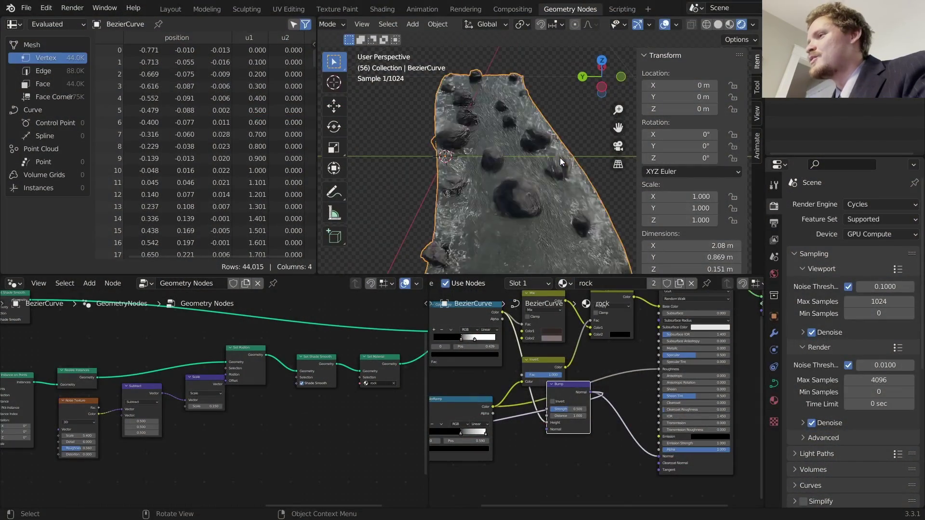
pyautogui.moveTo(516, 167); pyautogui.dragTo(523, 188, button='middle')
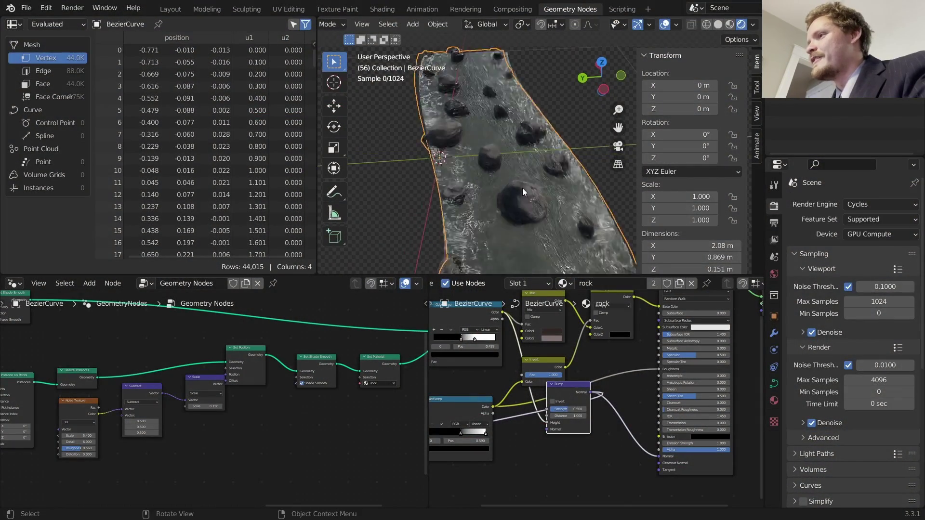
pyautogui.scroll(-3, 519, 188)
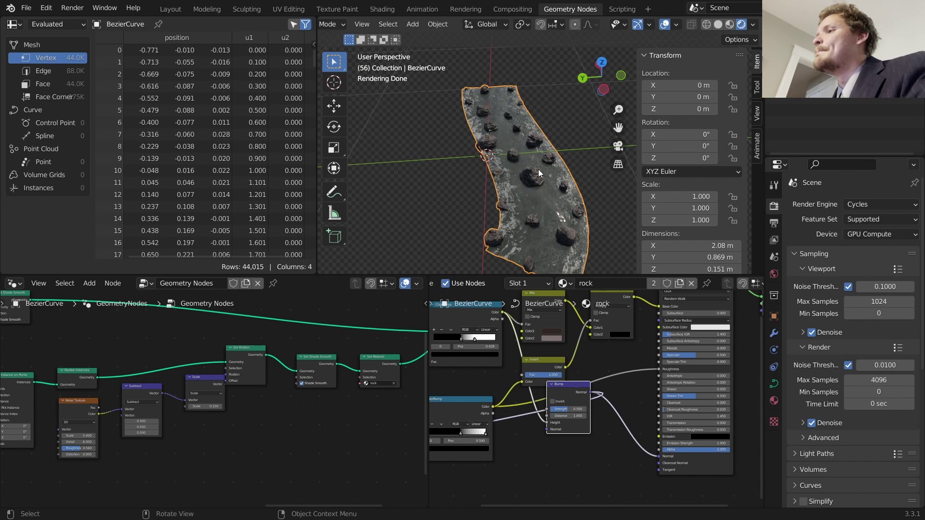
pyautogui.scroll(5, 536, 166)
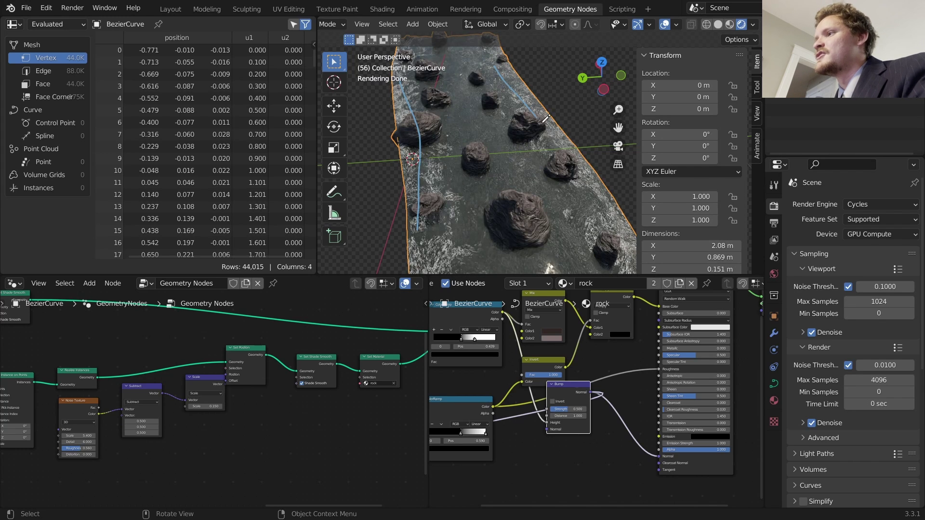
pyautogui.moveTo(507, 147); pyautogui.dragTo(472, 156, button='middle')
pyautogui.moveTo(483, 135); pyautogui.dragTo(436, 181)
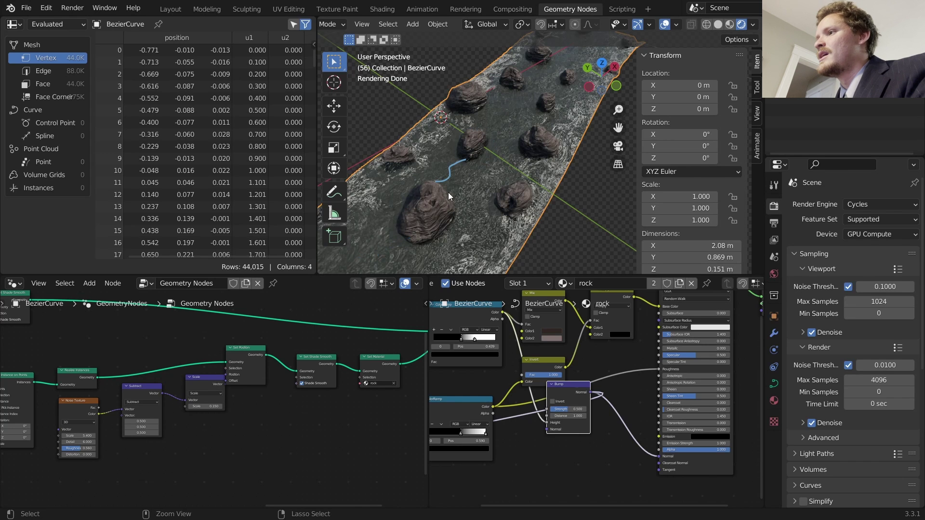
pyautogui.scroll(-3, 463, 174)
pyautogui.press('space')
pyautogui.moveTo(467, 171); pyautogui.dragTo(524, 164, button='middle')
pyautogui.scroll(5, 463, 179)
pyautogui.keyDown('shift'); pyautogui.moveTo(415, 175); pyautogui.dragTo(434, 247, button='middle'); pyautogui.keyUp('shift')
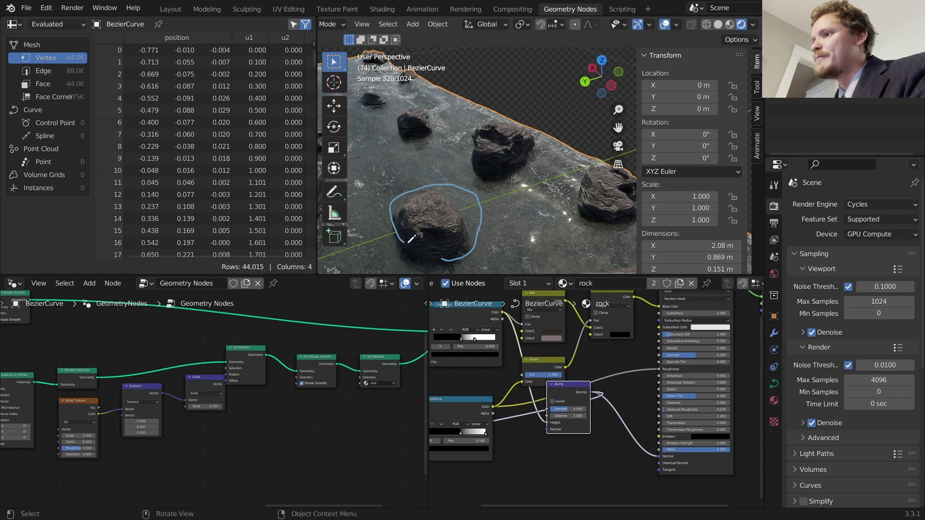
pyautogui.hotkey('ctrl', 'z')
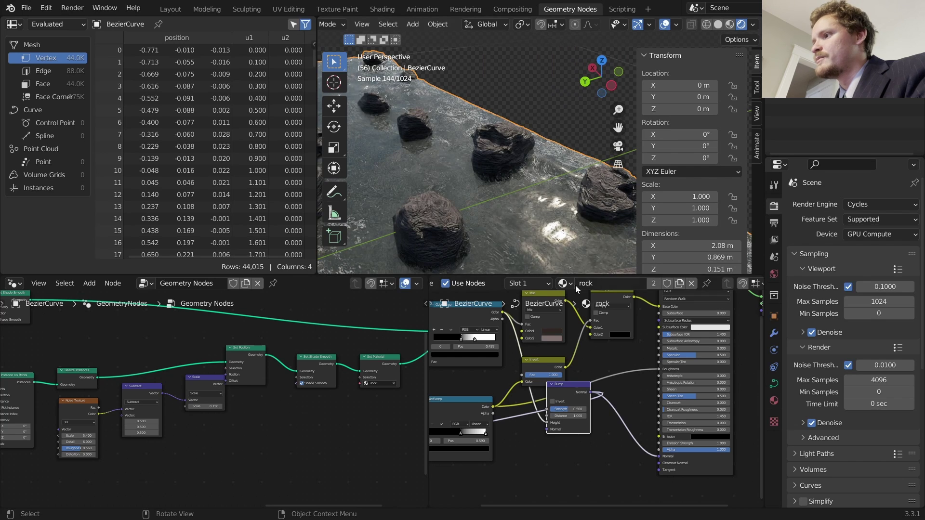
# Open the water material's node tree and preview the Multiply node's output on the river.
pyautogui.click(574, 284)
pyautogui.click(577, 310)
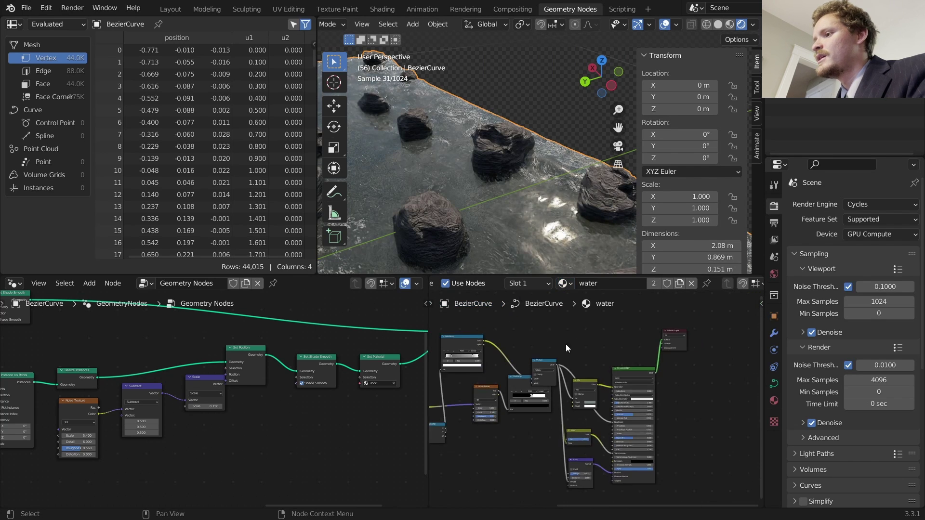
pyautogui.scroll(-1, 566, 344)
pyautogui.moveTo(530, 364); pyautogui.dragTo(651, 328, button='middle')
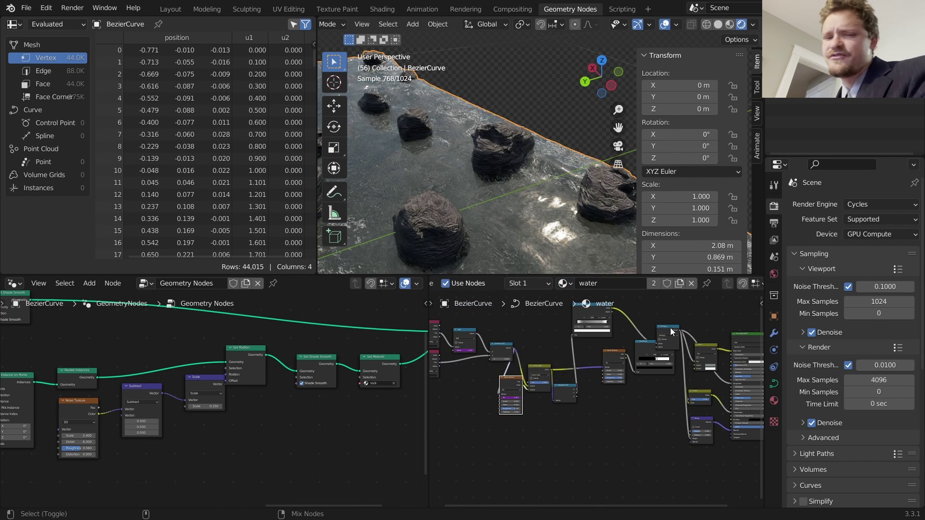
pyautogui.keyDown('ctrl'); pyautogui.keyDown('shift'); pyautogui.click(663, 331); pyautogui.keyUp('shift'); pyautogui.keyUp('ctrl')
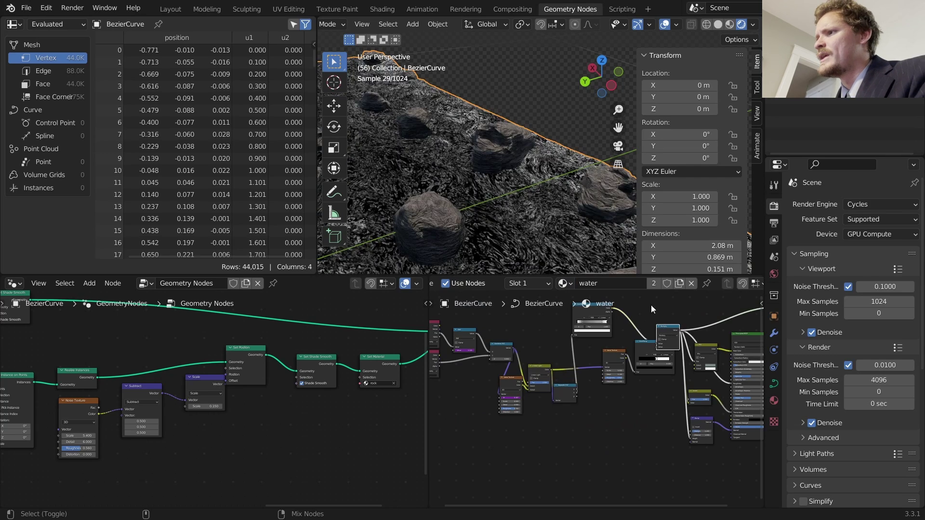
pyautogui.moveTo(484, 180); pyautogui.dragTo(506, 247, button='middle')
pyautogui.scroll(-3, 504, 192)
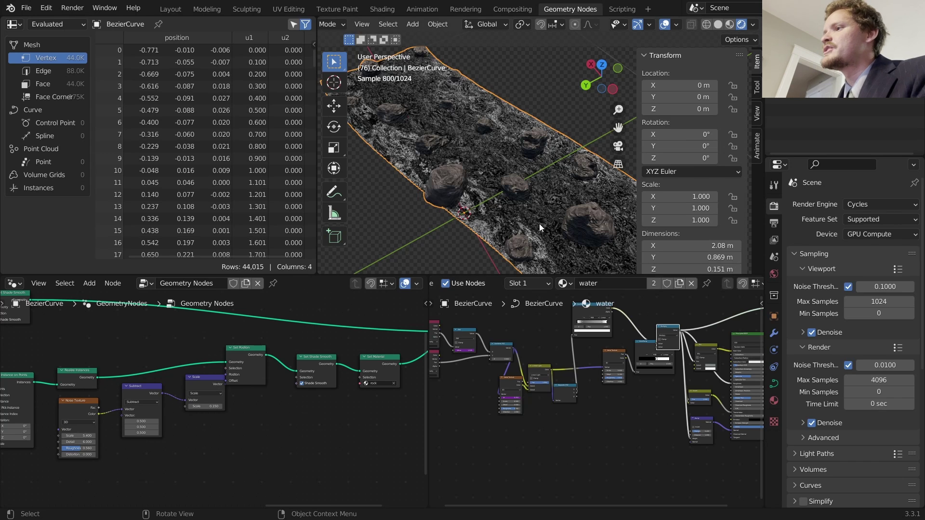
pyautogui.scroll(4, 513, 201)
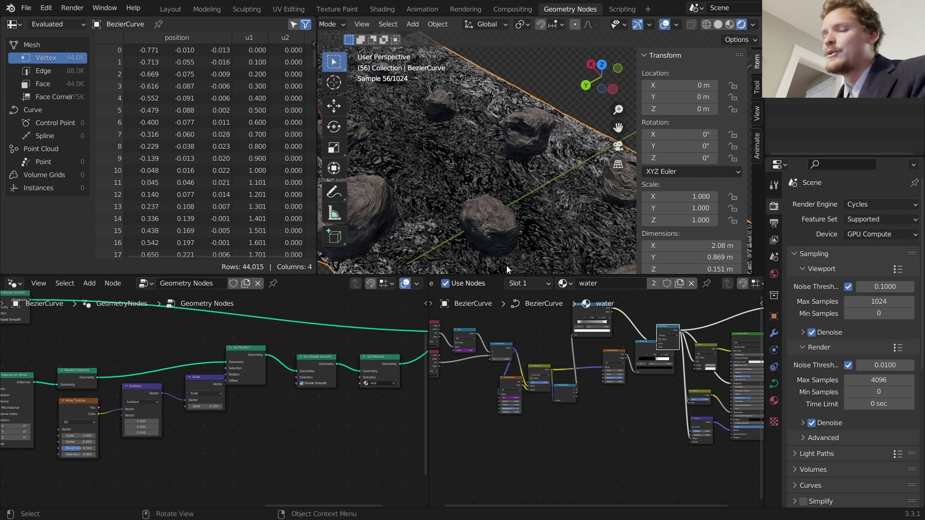
# Add an Ambient Occlusion node to the water material, above the gradient Color Ramp, and preview its output.
pyautogui.moveTo(619, 348); pyautogui.dragTo(524, 421, button='middle')
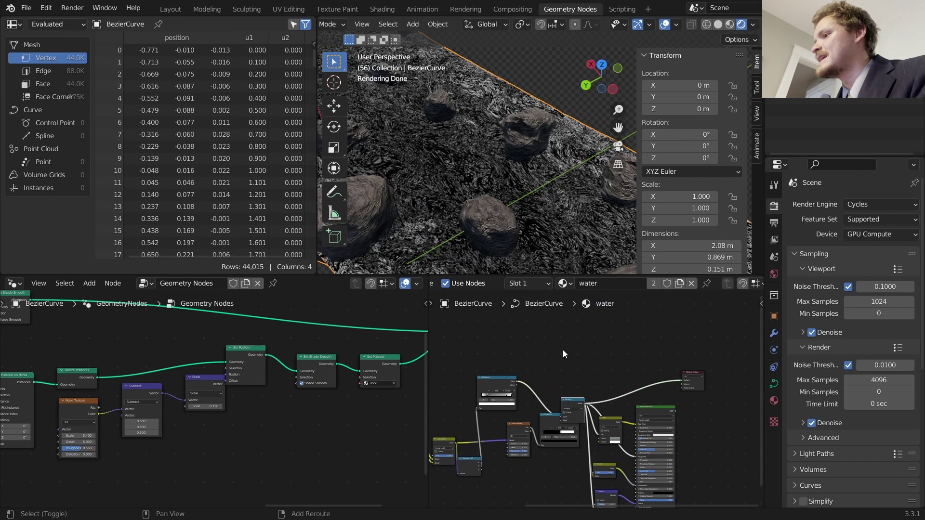
pyautogui.hotkey('shift', 'a')
pyautogui.click(535, 350)
pyautogui.write('ambient')
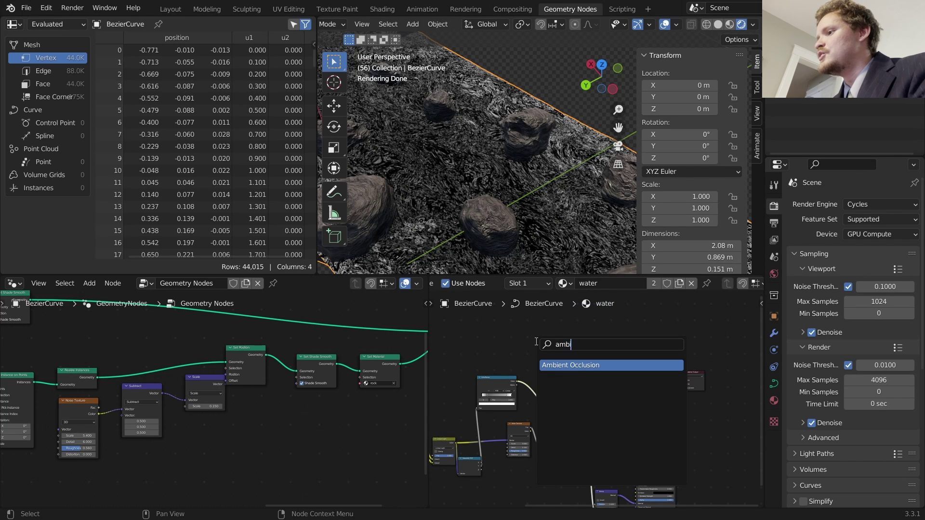
pyautogui.press('Return')
pyautogui.click(459, 333)
pyautogui.keyDown('ctrl'); pyautogui.keyDown('shift'); pyautogui.click(466, 341); pyautogui.keyUp('shift'); pyautogui.keyUp('ctrl')
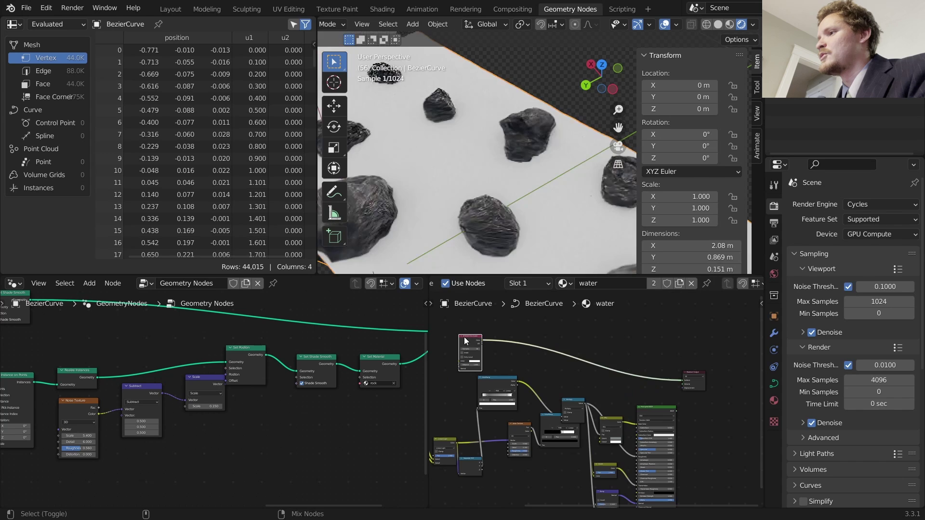
# Insert a Color Ramp node on the link leaving the Ambient Occlusion node.
pyautogui.scroll(7, 494, 351)
pyautogui.scroll(2, 493, 346)
pyautogui.hotkey('shift', 'a')
pyautogui.click(545, 366)
pyautogui.write('colo')
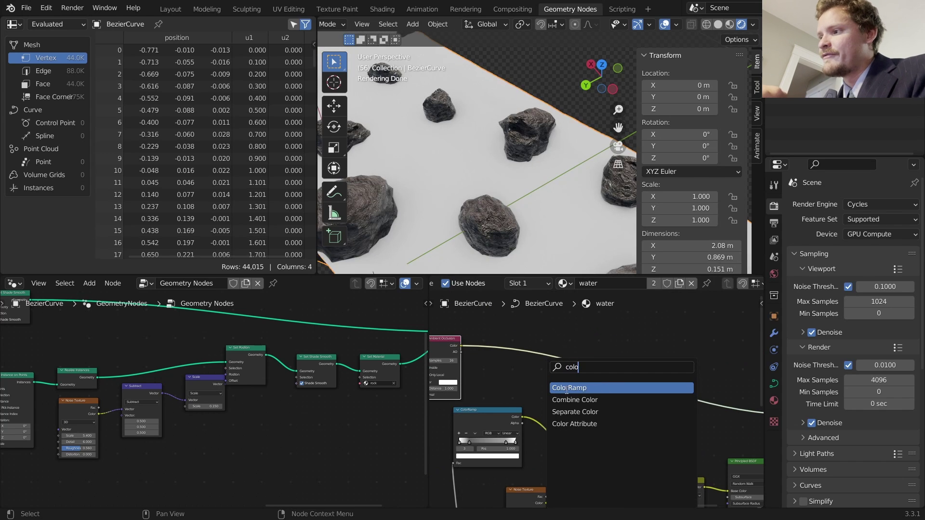
pyautogui.click(568, 388)
pyautogui.click(514, 360)
# Reverse the new Color Ramp's colors by making the first stop white and the last stop black.
pyautogui.click(500, 366)
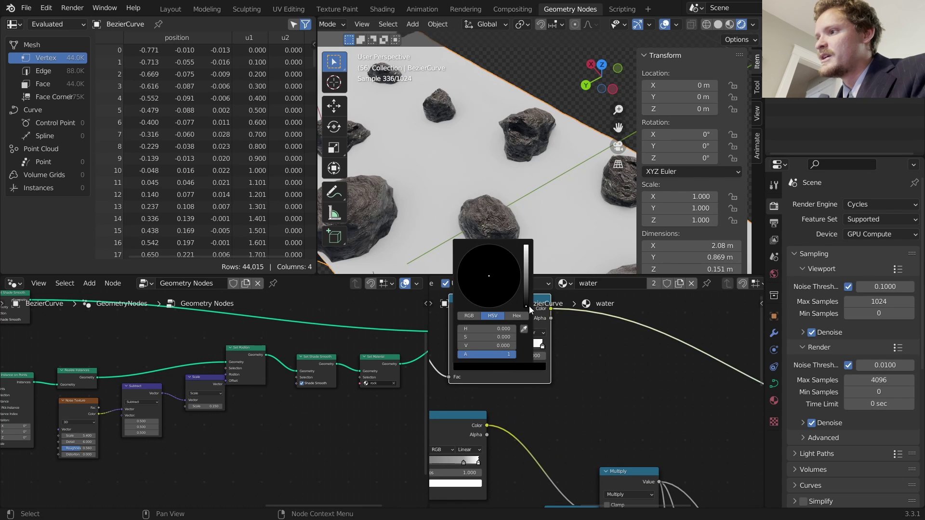
pyautogui.click(526, 249)
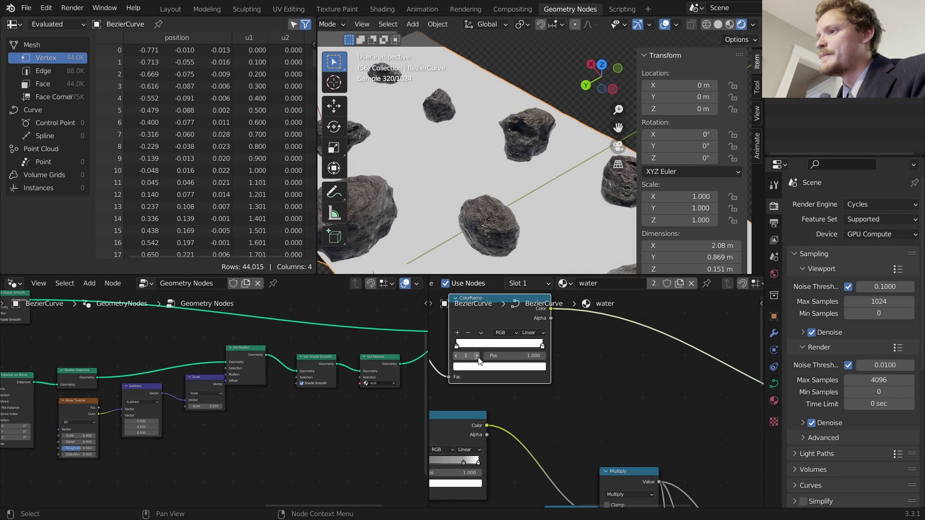
pyautogui.click(482, 367)
pyautogui.click(526, 307)
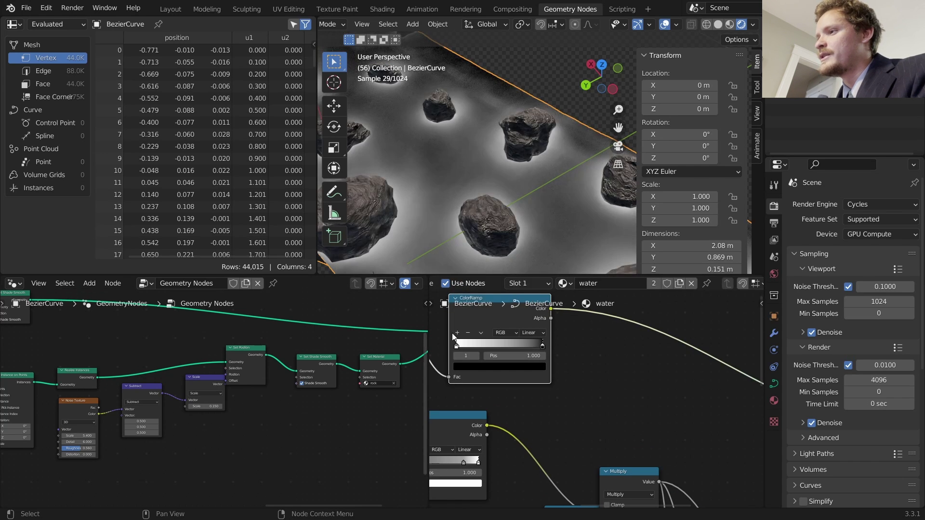
# Move the ambient occlusion ramp's black stop to position 0.650 and its white stop to about 0.530.
pyautogui.moveTo(514, 356); pyautogui.dragTo(479, 356)
pyautogui.scroll(-5, 520, 192)
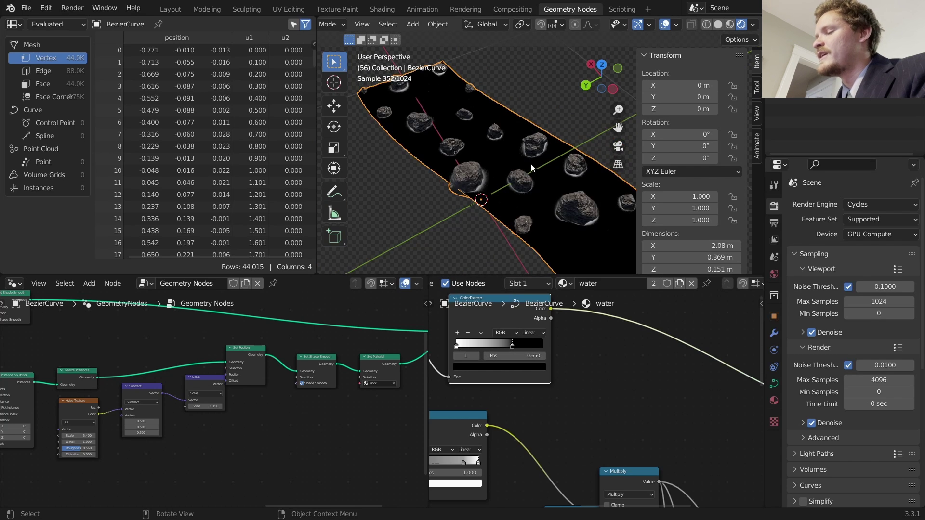
pyautogui.scroll(4, 507, 192)
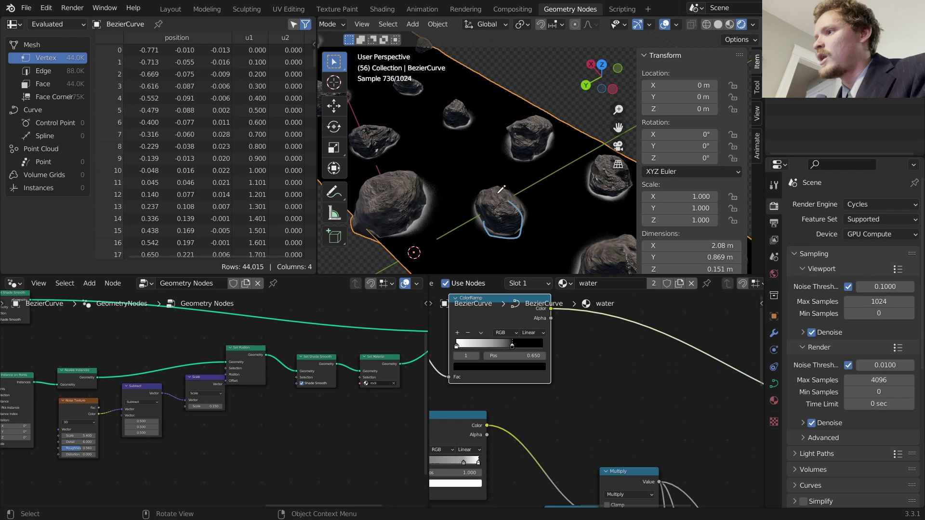
pyautogui.hotkey('ctrl', 'z')
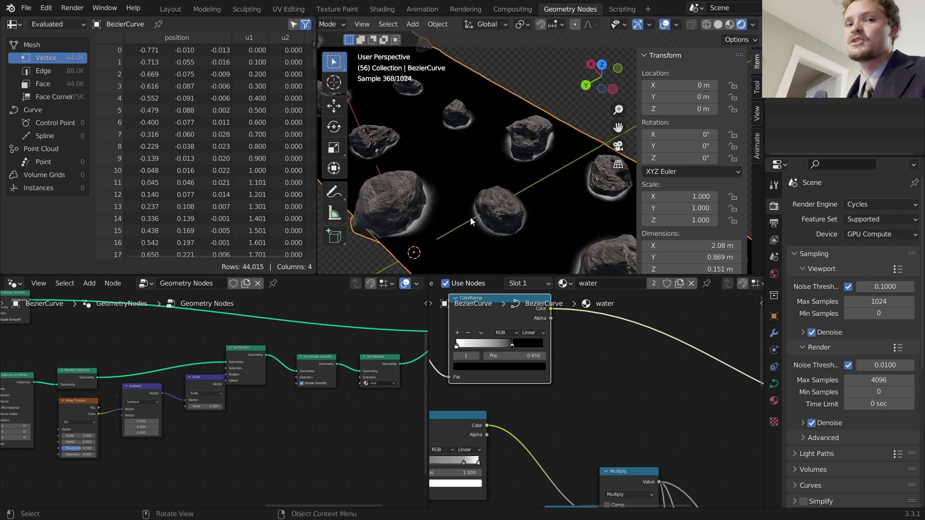
pyautogui.click(456, 355)
pyautogui.moveTo(506, 356); pyautogui.dragTo(634, 356)
# Feed the ambient occlusion ramp's color into the Add math node between the gradient ramp and the Multiply node.
pyautogui.scroll(-3, 515, 406)
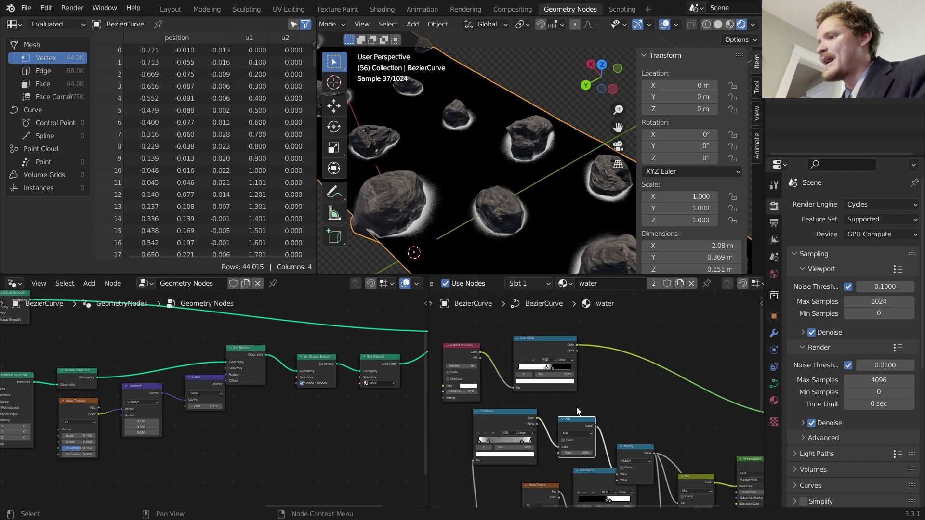
pyautogui.moveTo(578, 345)
pyautogui.mouseDown()
pyautogui.moveTo(557, 451)
pyautogui.moveTo(580, 345)
pyautogui.mouseUp()
pyautogui.click(557, 453)
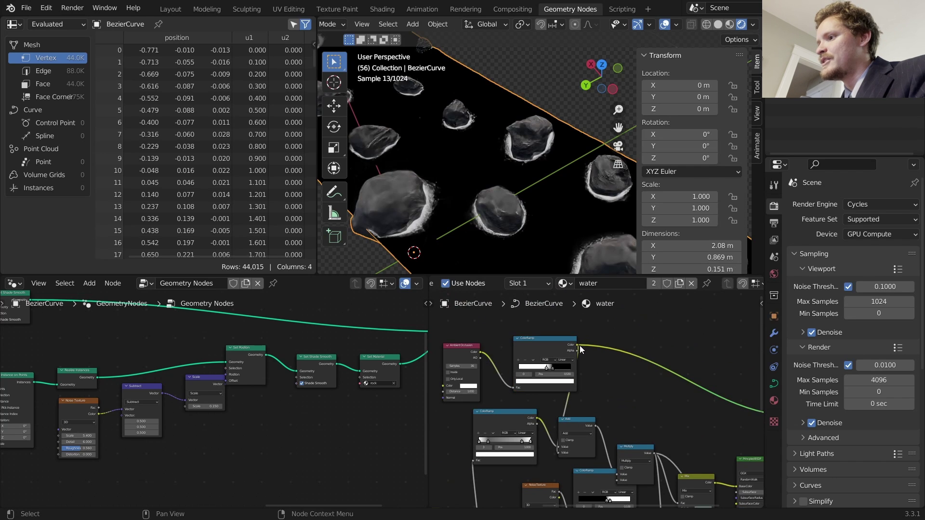
# Preview the outputs of the noise Color Ramp, the Add node and the Multiply node while playing the animation.
pyautogui.moveTo(551, 454); pyautogui.dragTo(548, 383, button='middle')
pyautogui.keyDown('ctrl'); pyautogui.keyDown('shift'); pyautogui.click(580, 400); pyautogui.keyUp('shift'); pyautogui.keyUp('ctrl')
pyautogui.press('space')
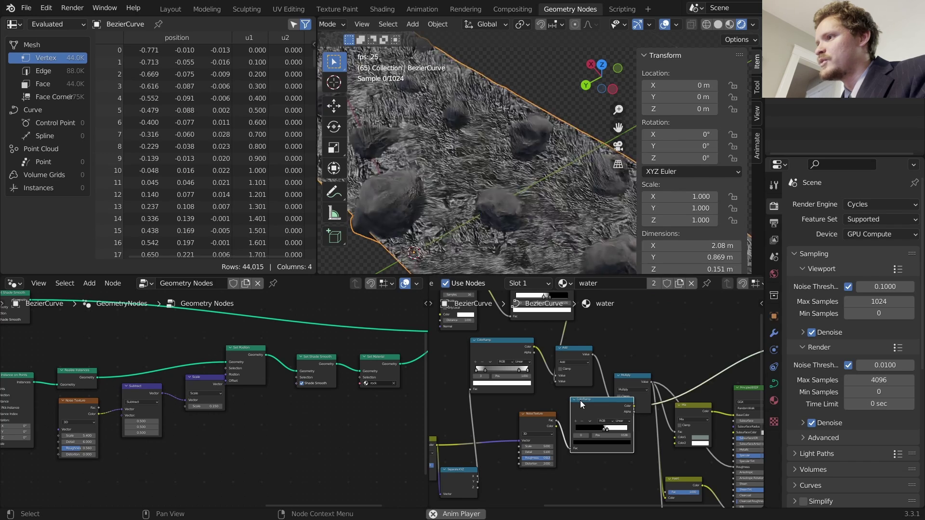
pyautogui.press('space')
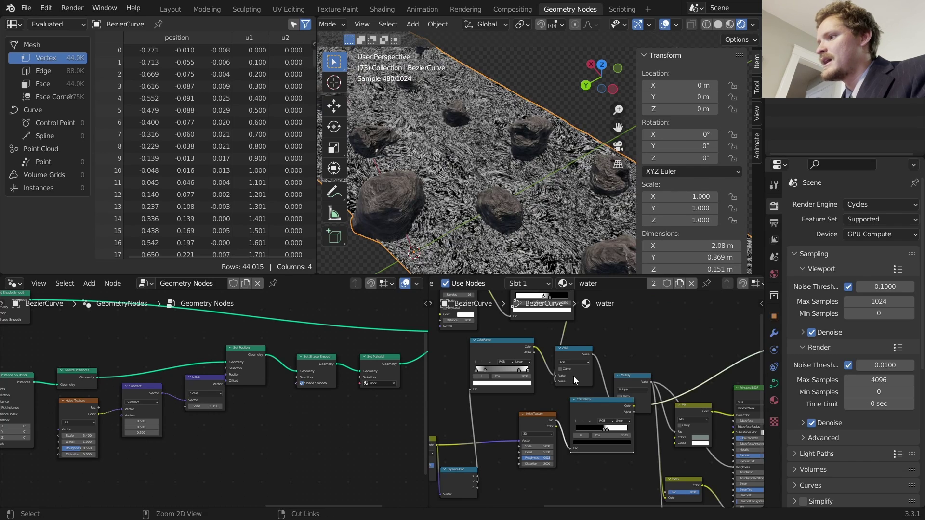
pyautogui.keyDown('ctrl'); pyautogui.keyDown('shift'); pyautogui.click(628, 376); pyautogui.keyUp('shift'); pyautogui.keyUp('ctrl')
pyautogui.keyDown('ctrl'); pyautogui.keyDown('shift'); pyautogui.click(574, 351); pyautogui.keyUp('shift'); pyautogui.keyUp('ctrl')
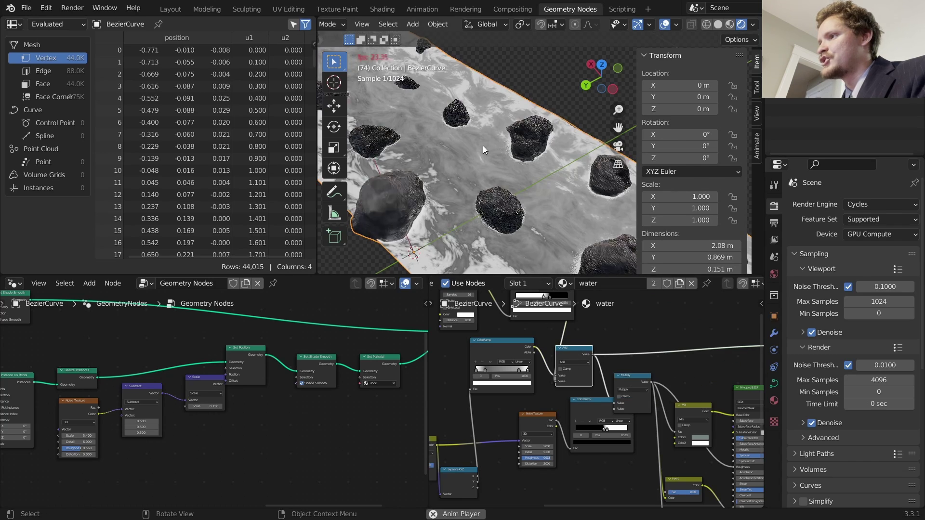
pyautogui.keyDown('ctrl'); pyautogui.keyDown('shift'); pyautogui.click(634, 378); pyautogui.keyUp('shift'); pyautogui.keyUp('ctrl')
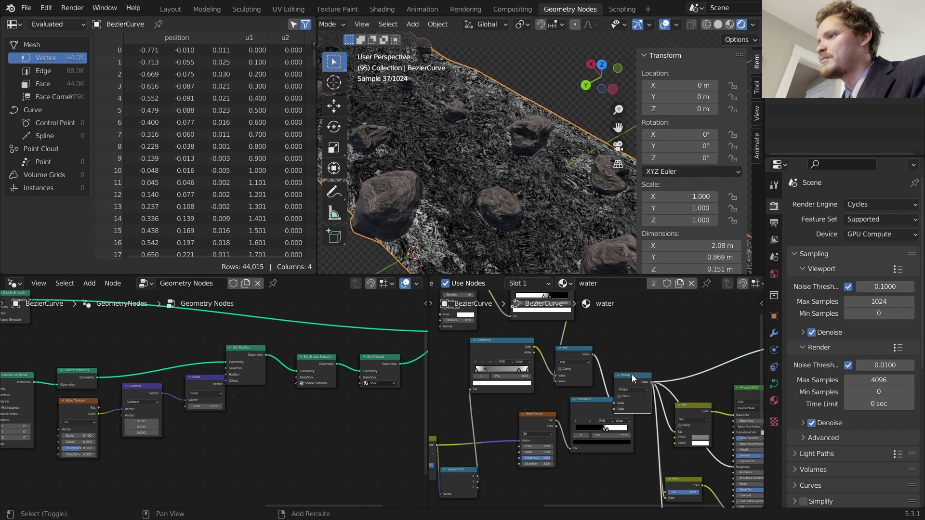
# Reconnect the Principled BSDF to the material output to show the full water shader around the rocks.
pyautogui.moveTo(632, 374); pyautogui.dragTo(501, 365, button='middle')
pyautogui.keyDown('ctrl'); pyautogui.keyDown('shift'); pyautogui.click(621, 380); pyautogui.keyUp('shift'); pyautogui.keyUp('ctrl')
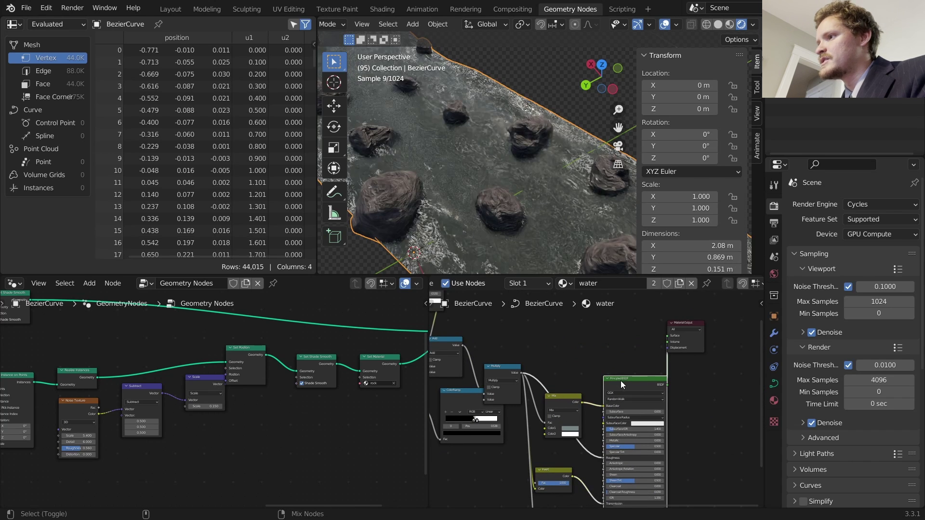
pyautogui.moveTo(516, 225); pyautogui.dragTo(522, 135, button='middle')
pyautogui.scroll(3, 505, 233)
# Mute and unmute the Add node to compare the water around the rock with and without the effect.
pyautogui.moveTo(483, 354); pyautogui.dragTo(550, 349, button='middle')
pyautogui.scroll(3, 510, 342)
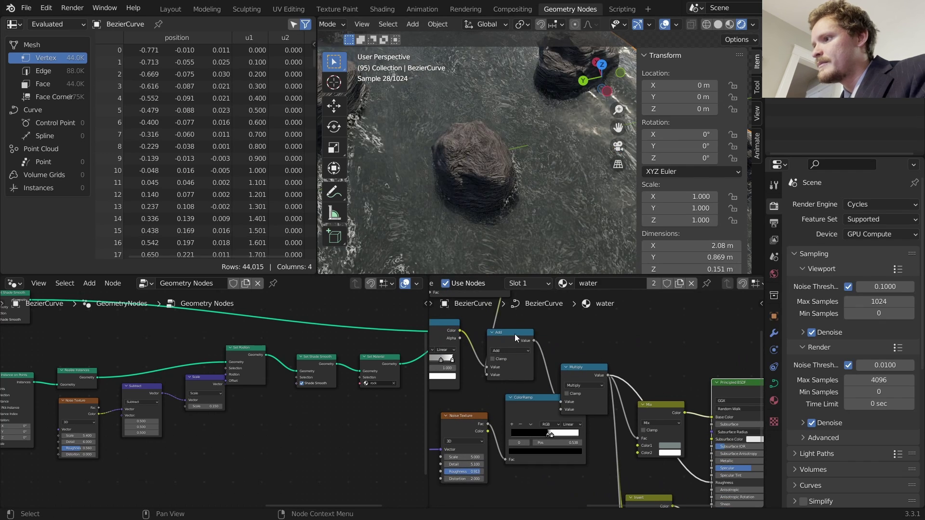
pyautogui.click(515, 337)
pyautogui.press('m')
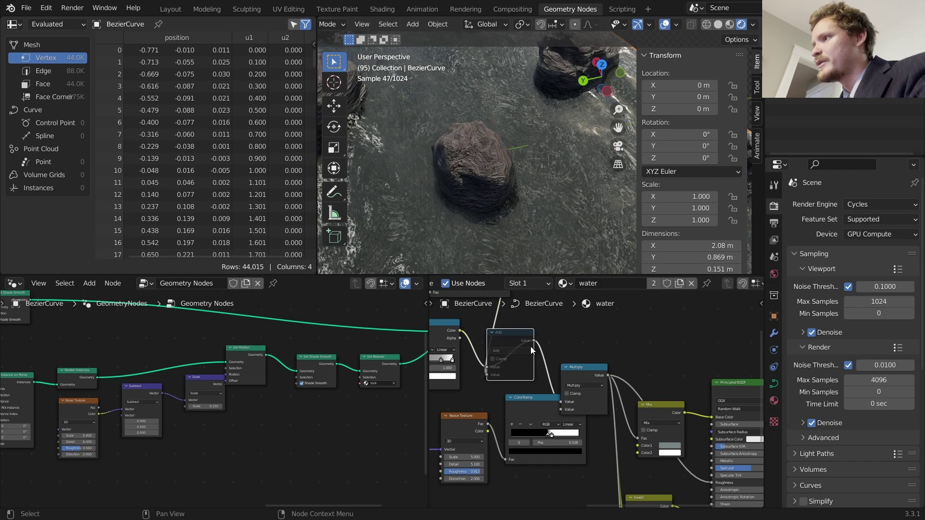
pyautogui.press('m')
# Move the ambient occlusion ramp's black stop to position 0.814.
pyautogui.moveTo(525, 341); pyautogui.dragTo(554, 436, button='middle')
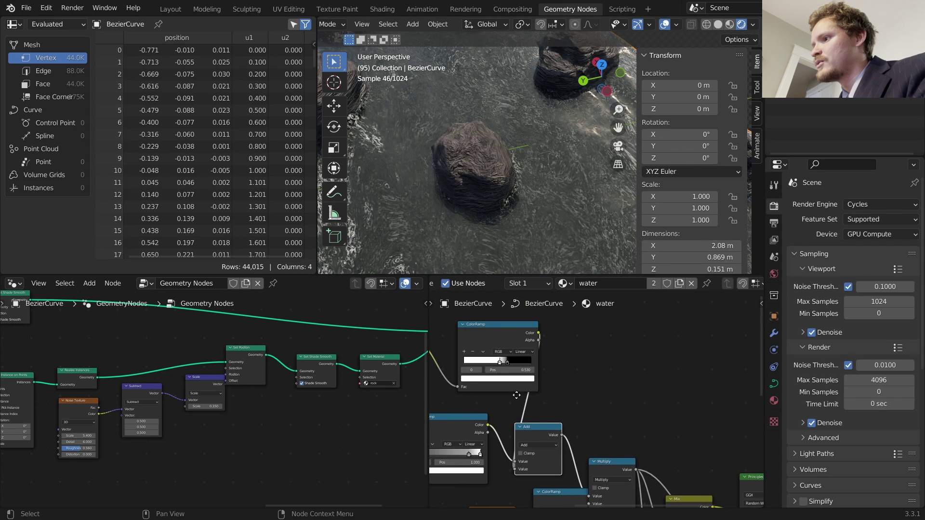
pyautogui.moveTo(516, 394); pyautogui.dragTo(590, 422, button='middle')
pyautogui.scroll(6, 558, 394)
pyautogui.moveTo(552, 395); pyautogui.dragTo(594, 394)
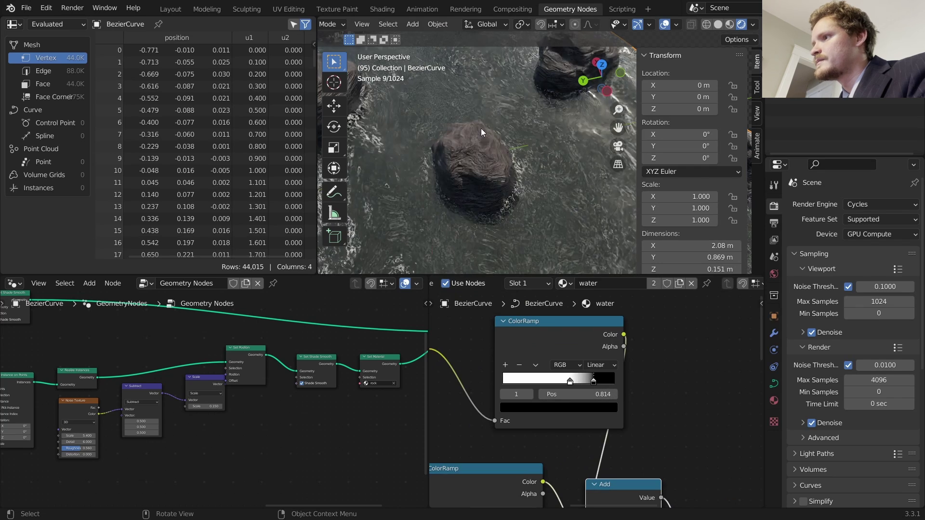
# Play the animation and examine the foam around the rocks from another angle.
pyautogui.scroll(-5, 484, 137)
pyautogui.press('space')
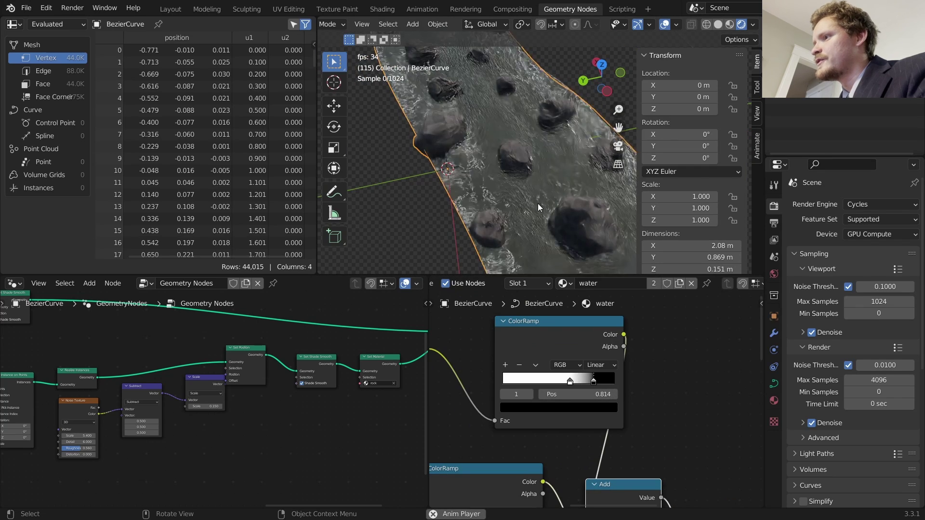
pyautogui.moveTo(566, 232); pyautogui.dragTo(612, 221, button='middle')
pyautogui.press('space')
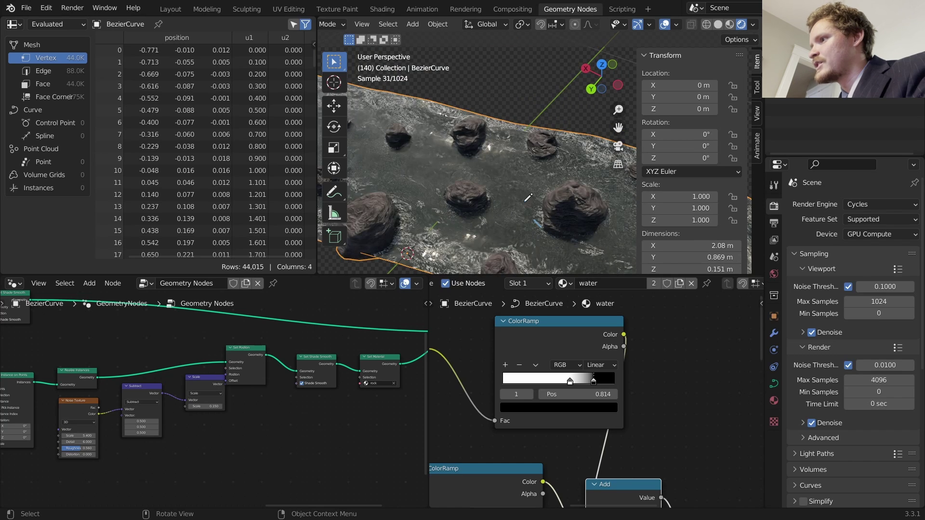
# Replay the river animation and inspect the water between the rocks from farther away and close up.
pyautogui.press('space')
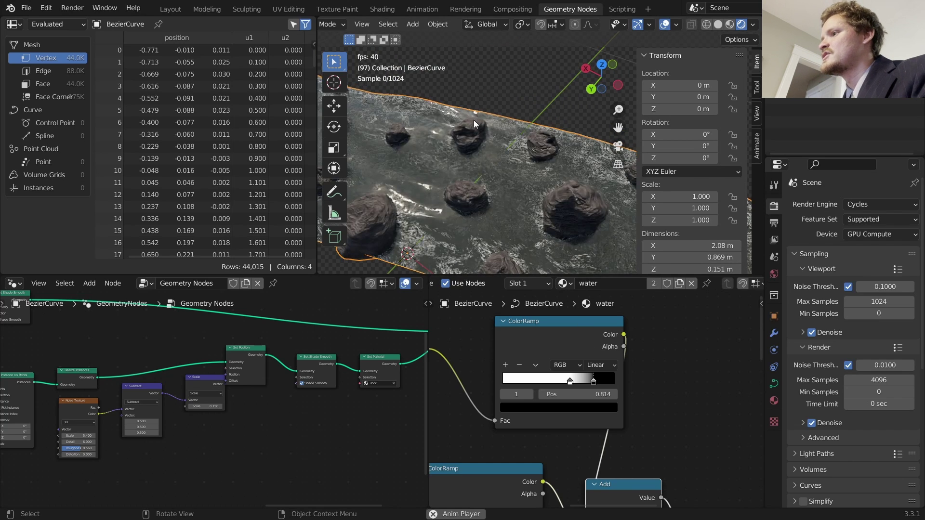
pyautogui.press('space')
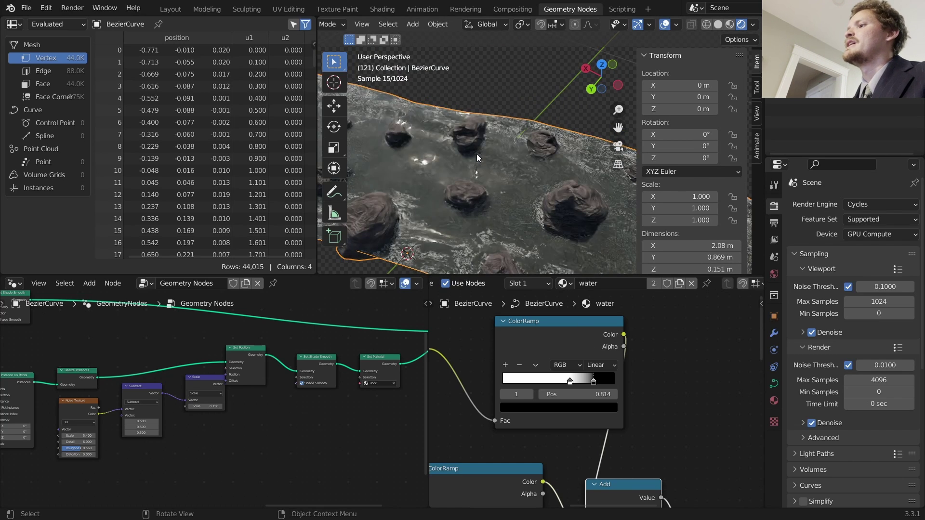
pyautogui.moveTo(490, 167); pyautogui.dragTo(442, 152, button='middle')
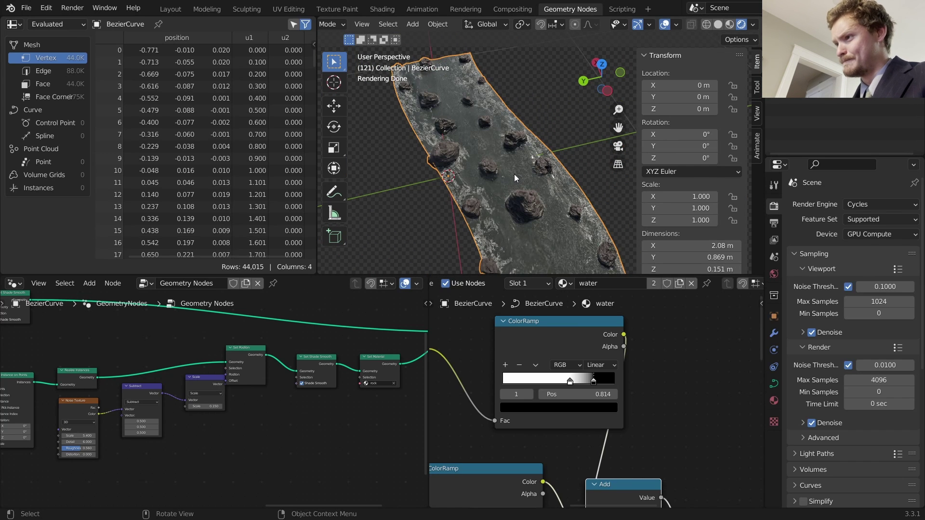
pyautogui.scroll(4, 511, 176)
pyautogui.moveTo(510, 178); pyautogui.dragTo(458, 151, button='middle')
pyautogui.moveTo(458, 151)
pyautogui.mouseDown()
pyautogui.moveTo(490, 185)
pyautogui.moveTo(473, 205)
pyautogui.mouseUp()
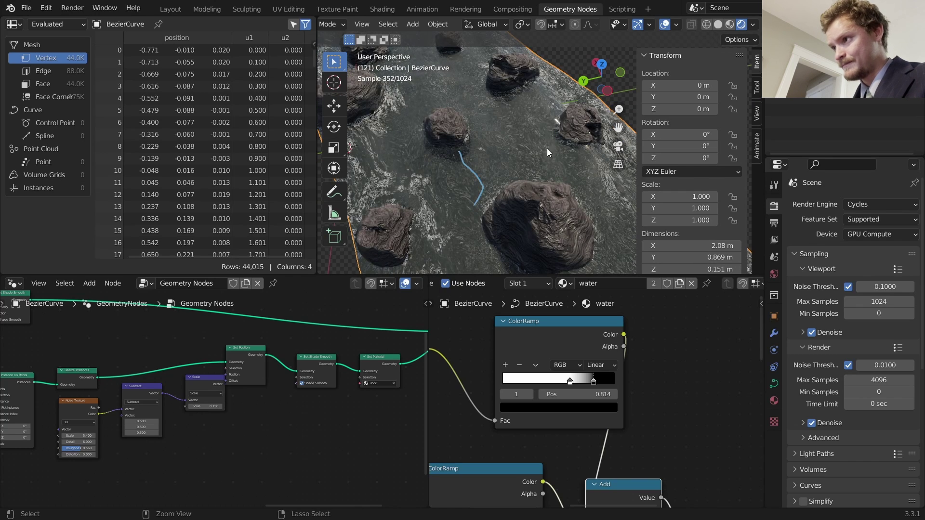
pyautogui.hotkey('ctrl', 'z')
pyautogui.moveTo(442, 103)
pyautogui.mouseDown(button='middle')
pyautogui.moveTo(410, 109)
pyautogui.moveTo(426, 116)
pyautogui.mouseUp(button='middle')
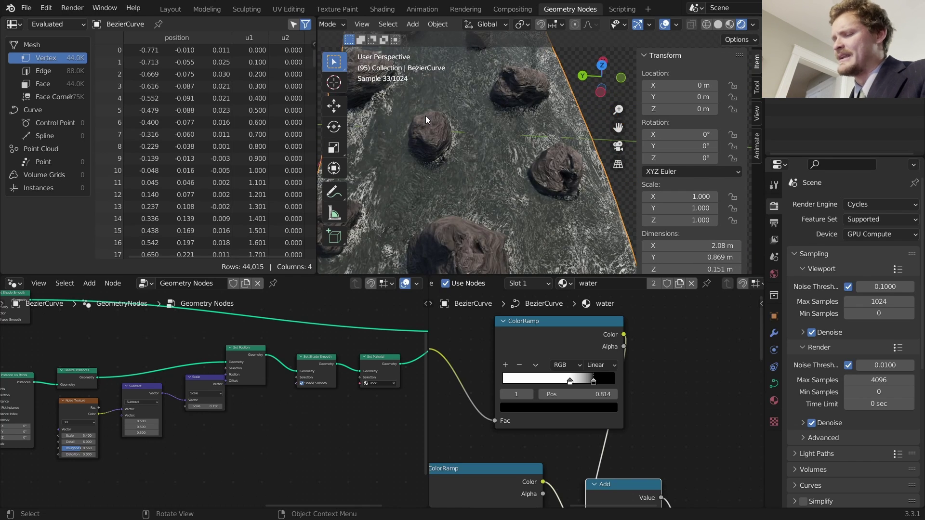
# Save the file and widen the geometry node editor to show the rock nodes.
pyautogui.scroll(-2, 279, 380)
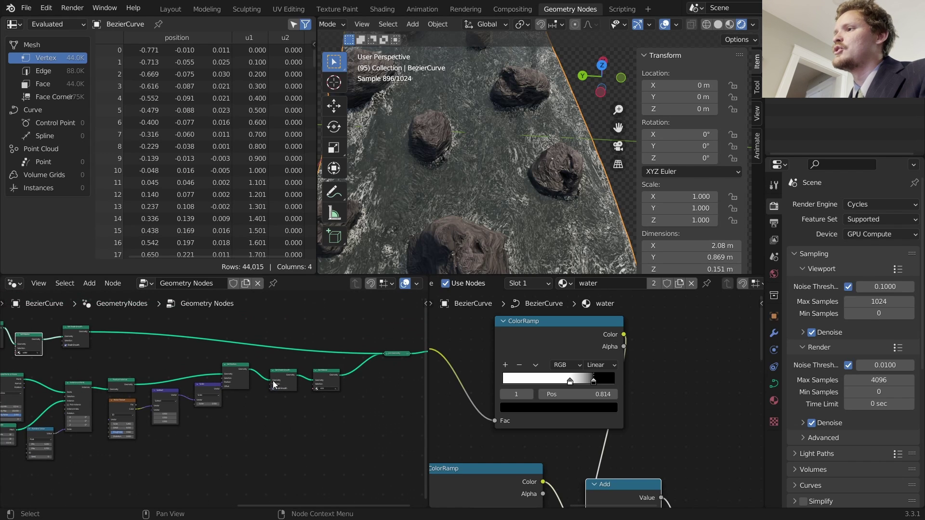
pyautogui.hotkey('ctrl', 's')
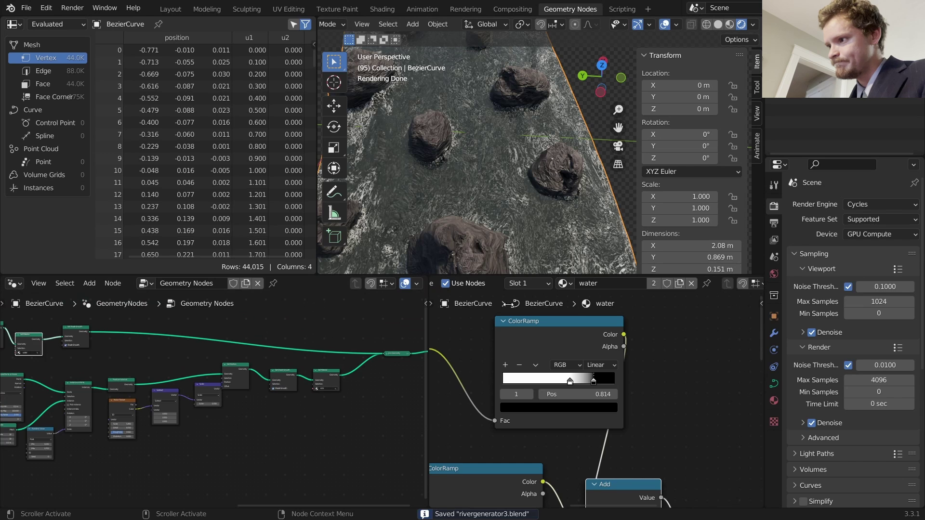
pyautogui.moveTo(427, 290); pyautogui.dragTo(603, 289)
pyautogui.scroll(2, 369, 382)
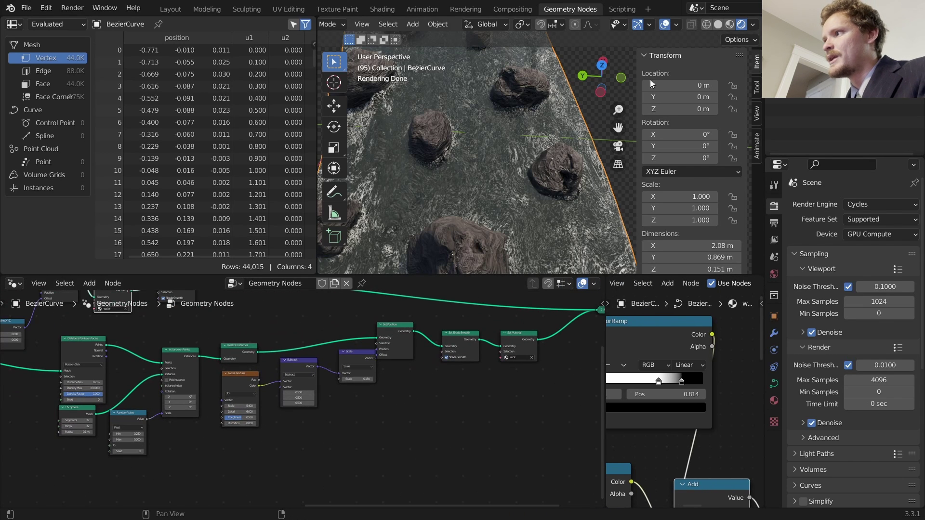
# Switch the viewport to solid shading and view the rocks along the whole river.
pyautogui.click(717, 25)
pyautogui.moveTo(464, 181)
pyautogui.mouseDown(button='middle')
pyautogui.moveTo(524, 163)
pyautogui.moveTo(455, 172)
pyautogui.mouseUp(button='middle')
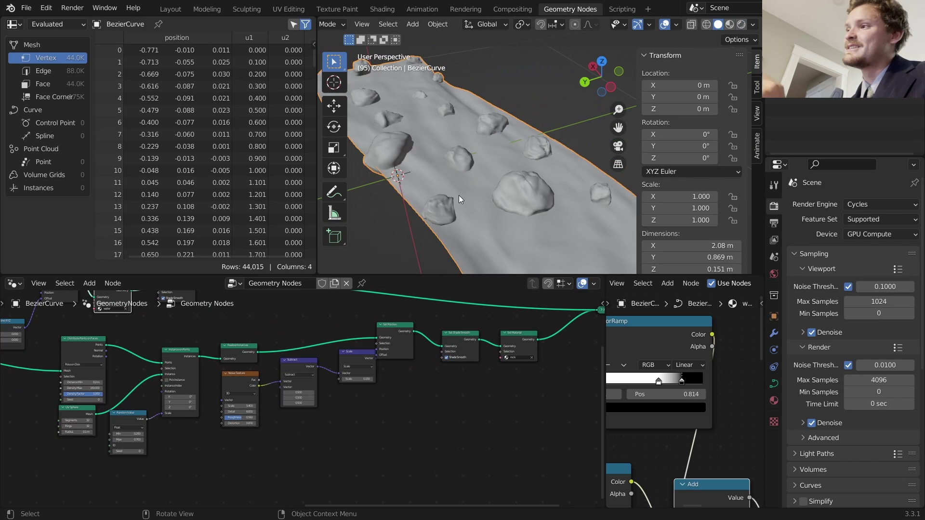
pyautogui.scroll(-6, 479, 129)
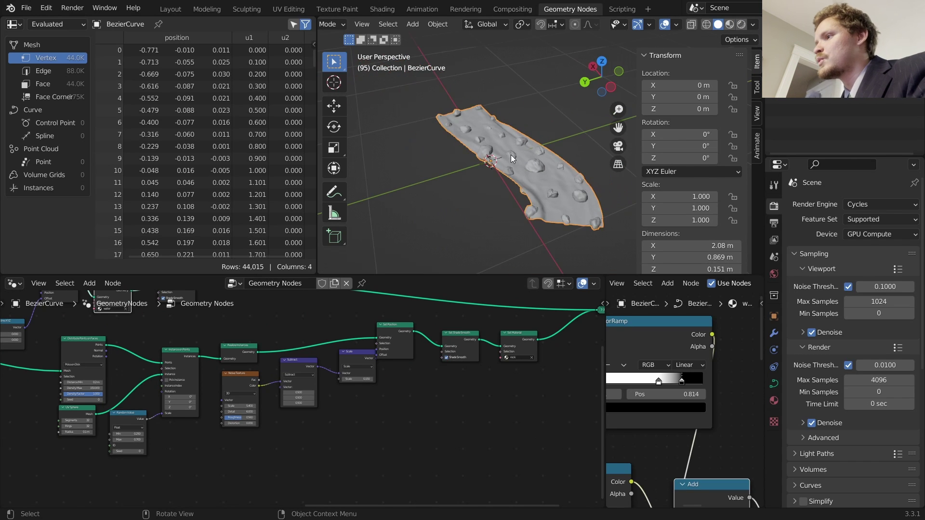
pyautogui.scroll(6, 510, 154)
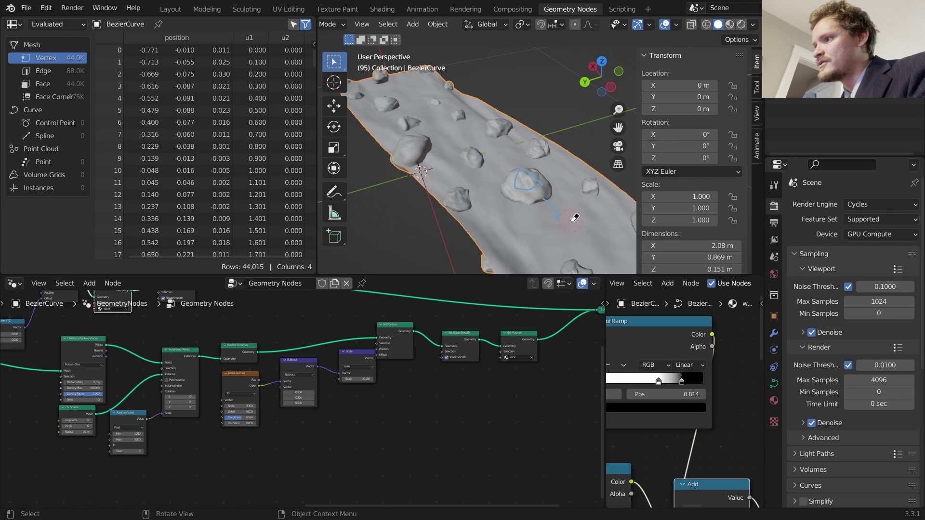
# Add an Extrude Mesh node below the rocks' Set Position and Set Shade Smooth nodes.
pyautogui.scroll(2, 300, 397)
pyautogui.hotkey('shift', 'a')
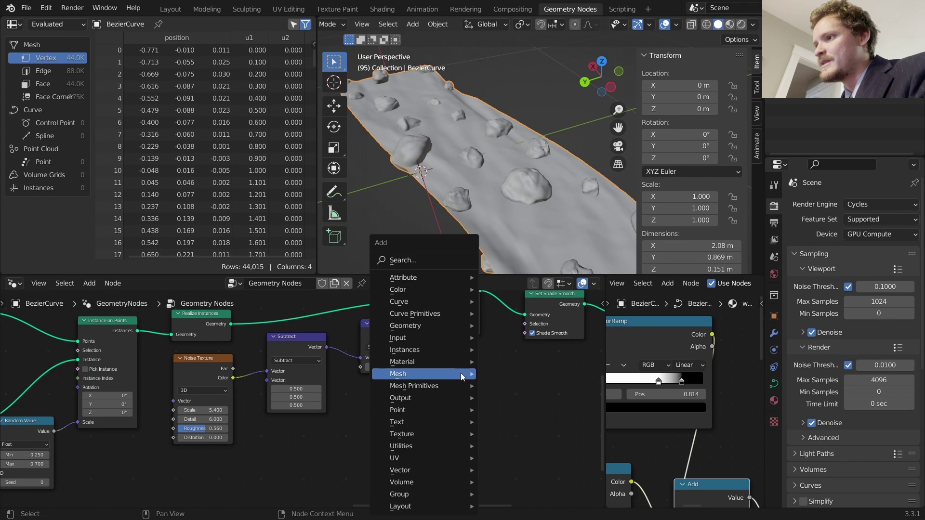
pyautogui.click(423, 263)
pyautogui.write('ex')
pyautogui.click(446, 282)
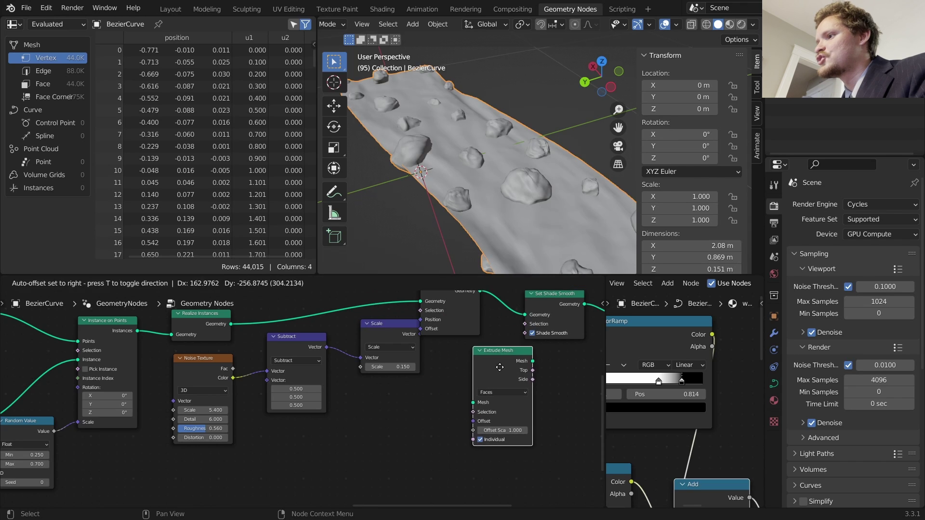
pyautogui.click(496, 364)
# Connect the rocks' Set Position geometry to the Extrude Mesh node and preview the extruded mesh as the output.
pyautogui.moveTo(479, 337); pyautogui.dragTo(392, 381, button='middle')
pyautogui.click(372, 339)
pyautogui.moveTo(372, 338)
pyautogui.mouseDown()
pyautogui.moveTo(354, 339)
pyautogui.moveTo(365, 339)
pyautogui.mouseUp()
pyautogui.keyDown('alt'); pyautogui.moveTo(366, 332); pyautogui.dragTo(400, 441, button='right'); pyautogui.keyUp('alt')
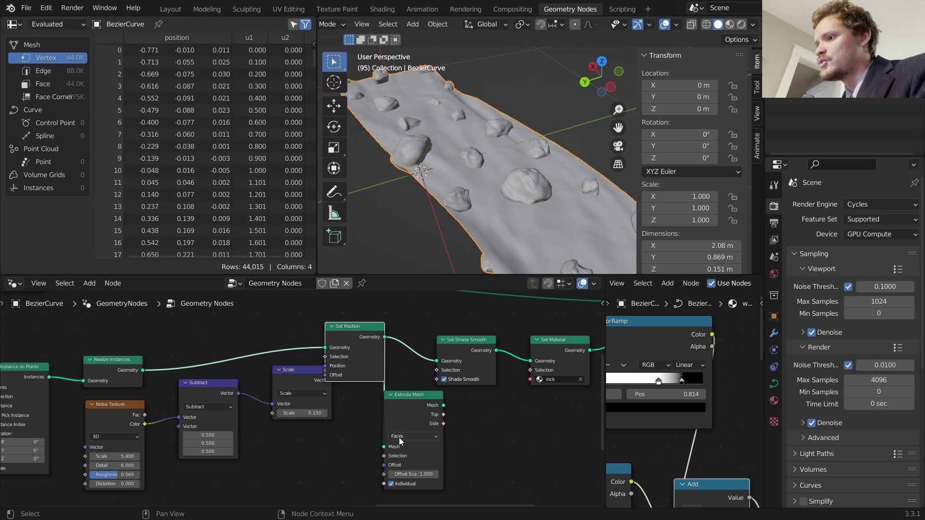
pyautogui.moveTo(406, 415); pyautogui.dragTo(423, 425)
pyautogui.keyDown('ctrl'); pyautogui.keyDown('shift'); pyautogui.click(424, 424); pyautogui.keyUp('shift'); pyautogui.keyUp('ctrl')
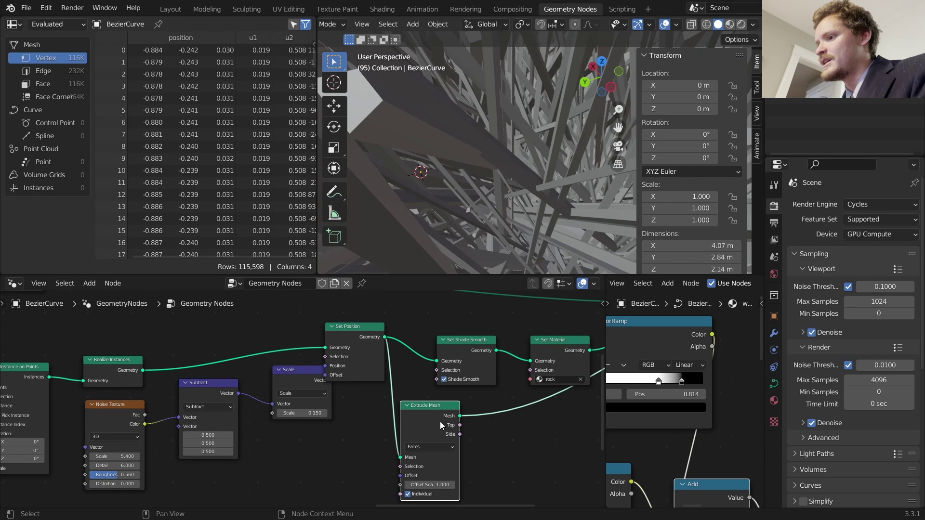
# Turn off Individual on the Extrude Mesh node and set its offset scale to 0.07.
pyautogui.click(408, 495)
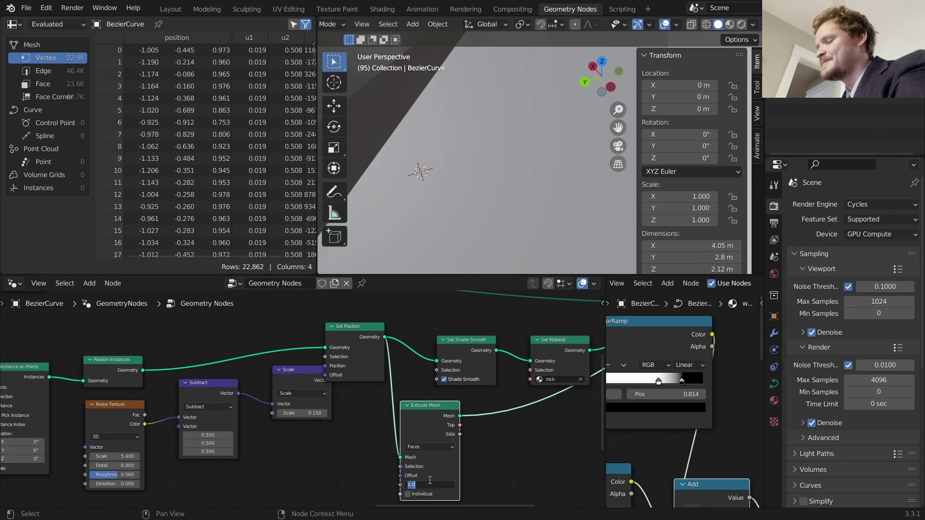
pyautogui.write('0.07')
pyautogui.press('Return')
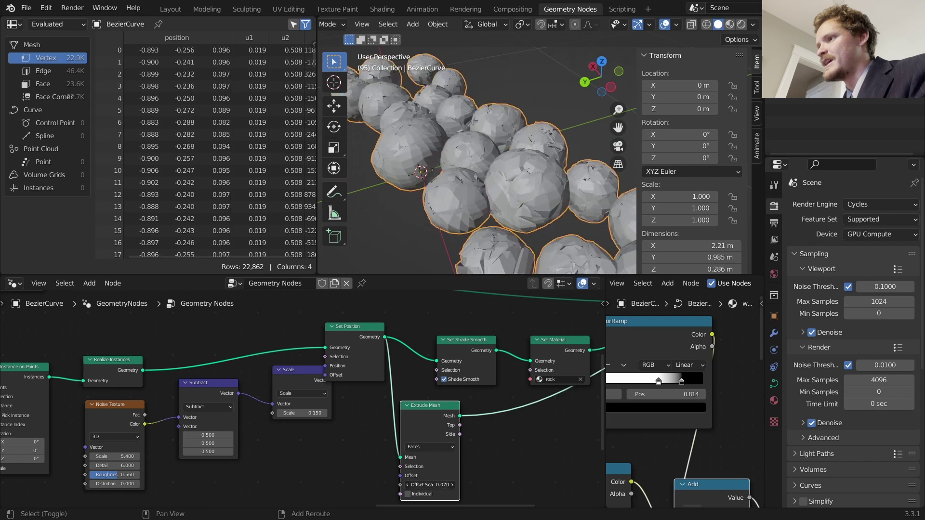
# Try offset scales such as -0.050 on the Extrude Mesh node and return it to 0.000.
pyautogui.keyDown('shift'); pyautogui.moveTo(429, 485); pyautogui.dragTo(439, 484); pyautogui.keyUp('shift')
pyautogui.hotkey('ctrl', 'z')
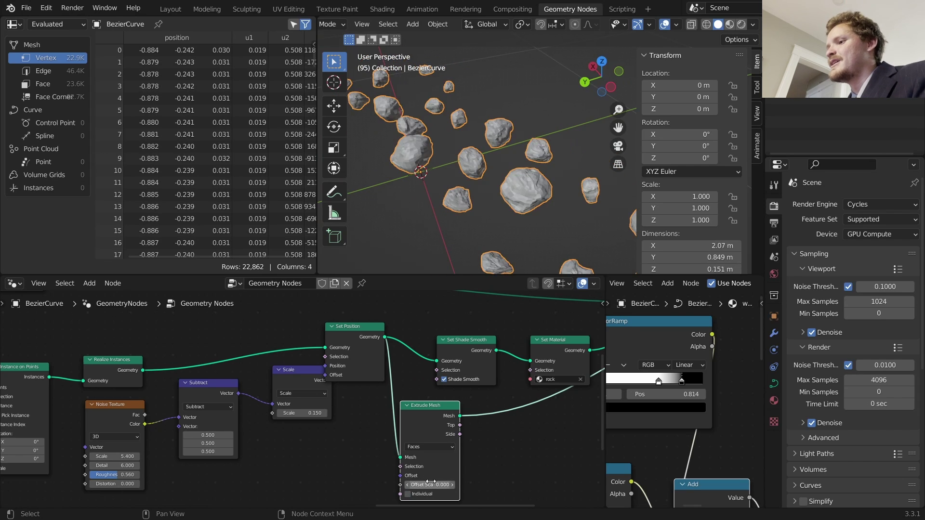
pyautogui.moveTo(429, 485)
pyautogui.mouseDown()
pyautogui.moveTo(439, 484)
pyautogui.moveTo(422, 484)
pyautogui.mouseUp()
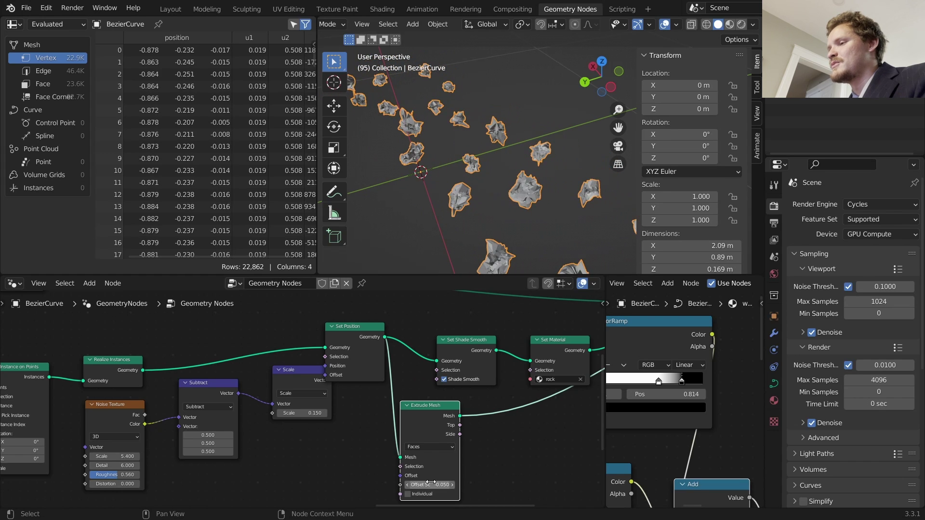
pyautogui.hotkey('ctrl', 'z')
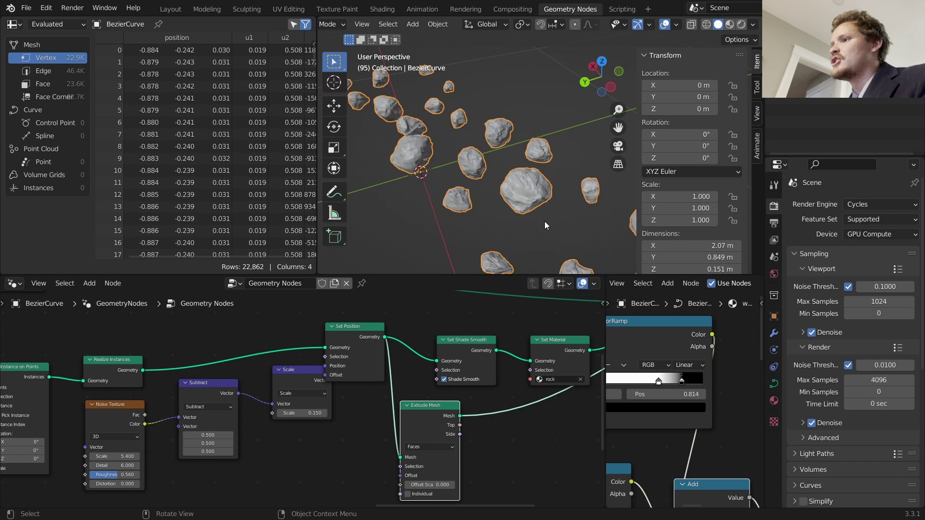
# Look at the underlying river curve in edit mode and return to object mode.
pyautogui.scroll(-3, 544, 221)
pyautogui.press('Tab')
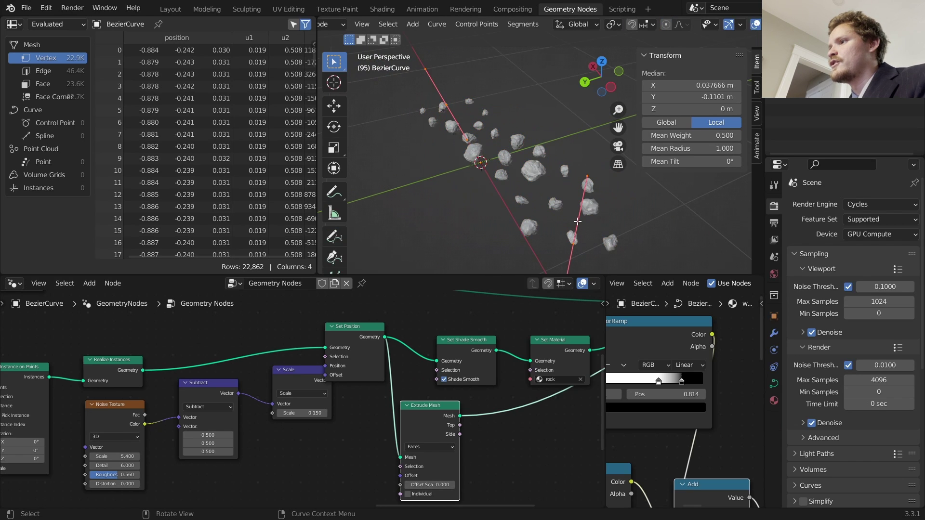
pyautogui.press('Tab')
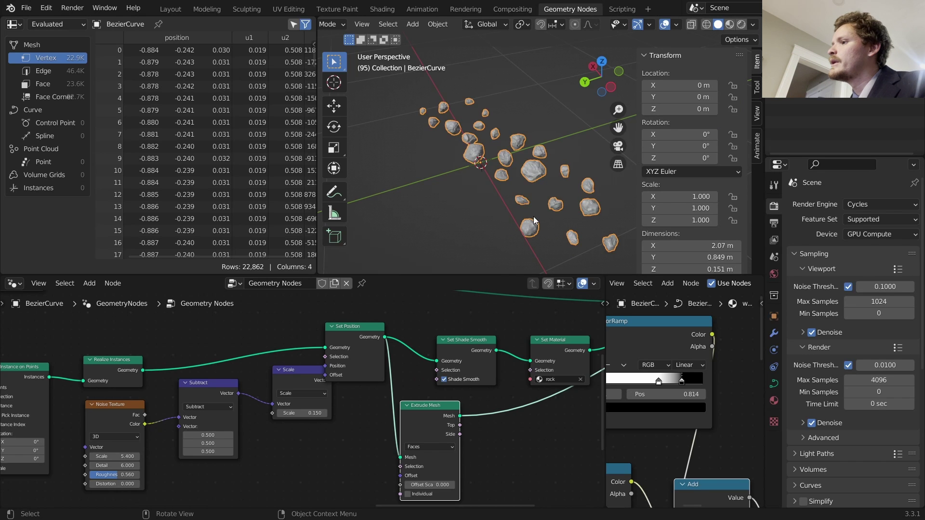
# Preview the geometry of the Set Position node before Capture Attribute to show only the river curve.
pyautogui.scroll(-5, 217, 333)
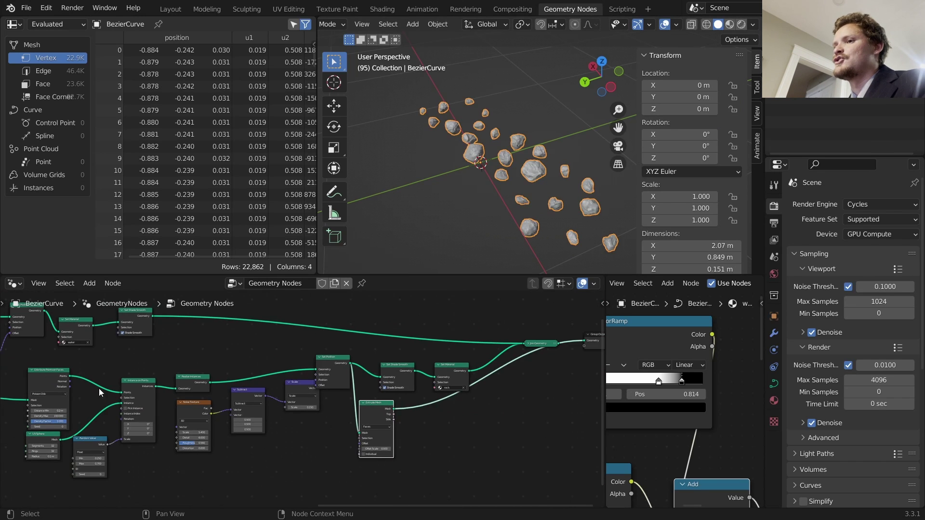
pyautogui.moveTo(217, 334); pyautogui.dragTo(593, 385, button='middle')
pyautogui.scroll(4, 374, 376)
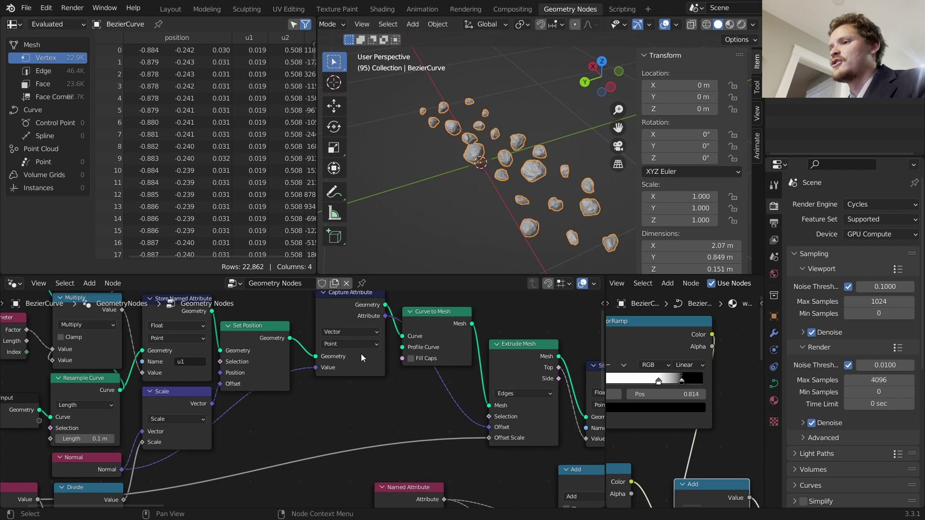
pyautogui.moveTo(360, 353); pyautogui.dragTo(355, 383, button='middle')
pyautogui.keyDown('ctrl'); pyautogui.keyDown('shift'); pyautogui.click(266, 362); pyautogui.keyUp('shift'); pyautogui.keyUp('ctrl')
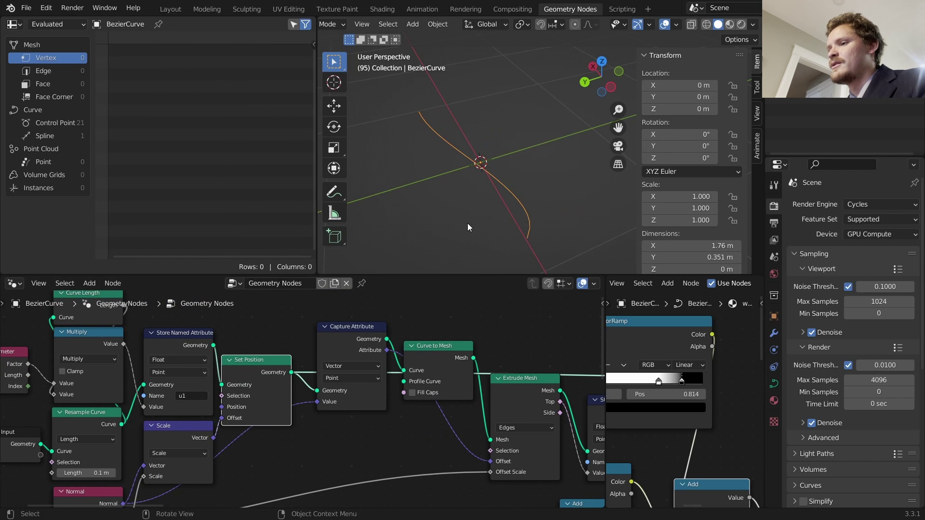
# Duplicate the Capture Attribute node and insert the copy between the original and Curve to Mesh.
pyautogui.click(357, 323)
pyautogui.hotkey('shift', 'd')
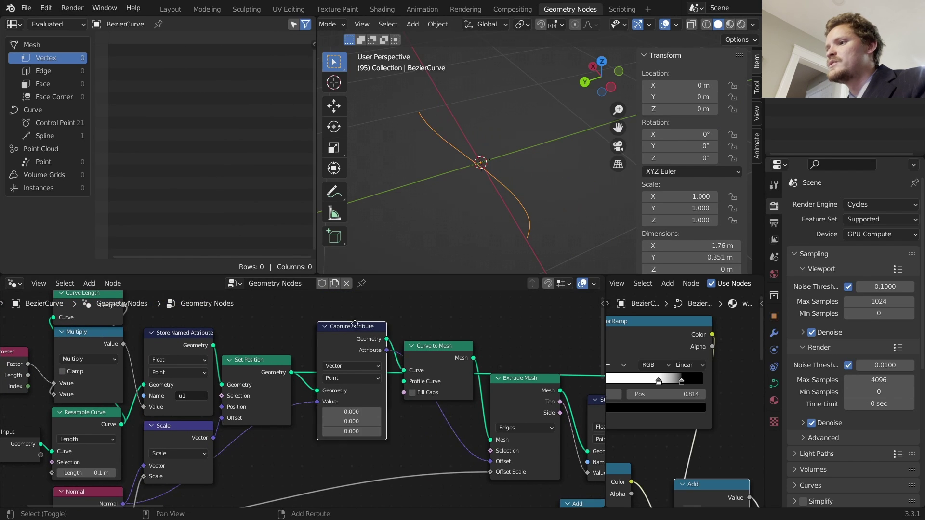
pyautogui.click(428, 365)
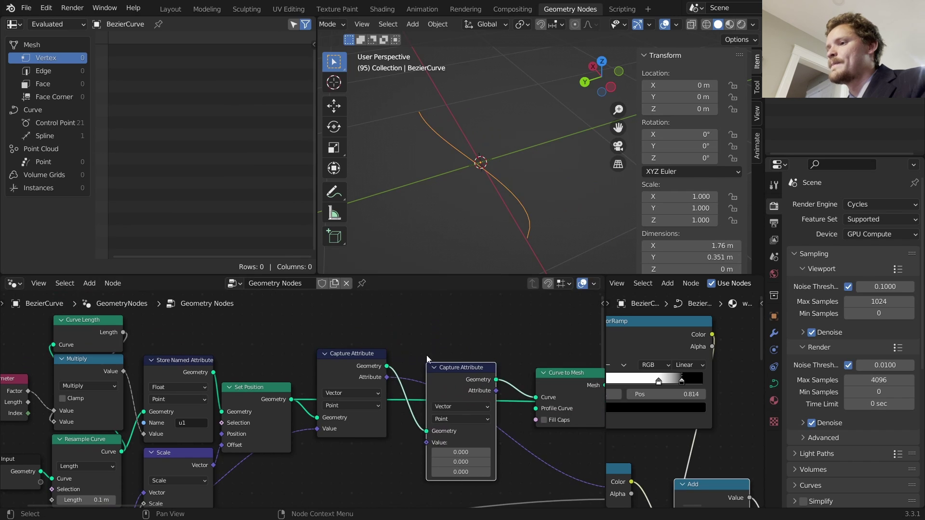
# Add a Curve Tangent node and connect its Tangent to the Value of the second Capture Attribute node.
pyautogui.hotkey('shift', 'a')
pyautogui.write('ang')
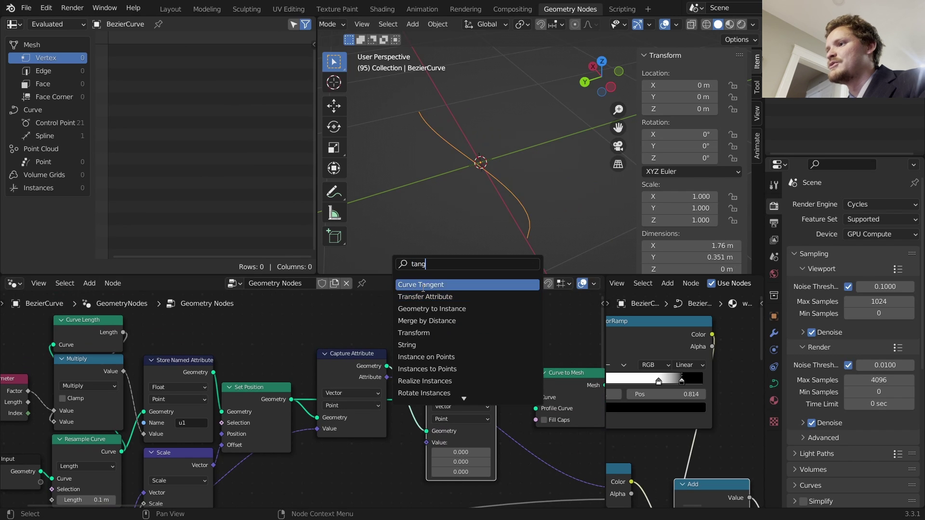
pyautogui.press('Return')
pyautogui.click(345, 329)
pyautogui.keyDown('alt'); pyautogui.moveTo(345, 329); pyautogui.dragTo(447, 417, button='right'); pyautogui.keyUp('alt')
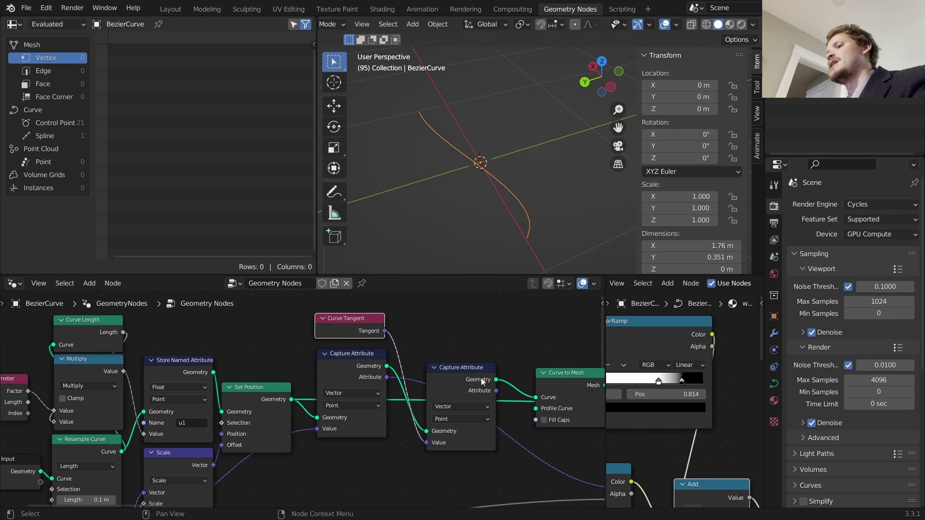
# Link the captured curve tangent to the rocks' Extrude Mesh Offset and try an offset scale of -0.140.
pyautogui.moveTo(496, 391); pyautogui.dragTo(445, 446)
pyautogui.keyDown('alt'); pyautogui.keyDown('shift'); pyautogui.click(452, 362); pyautogui.keyUp('shift'); pyautogui.keyUp('alt')
pyautogui.write('0.140')
pyautogui.press('Return')
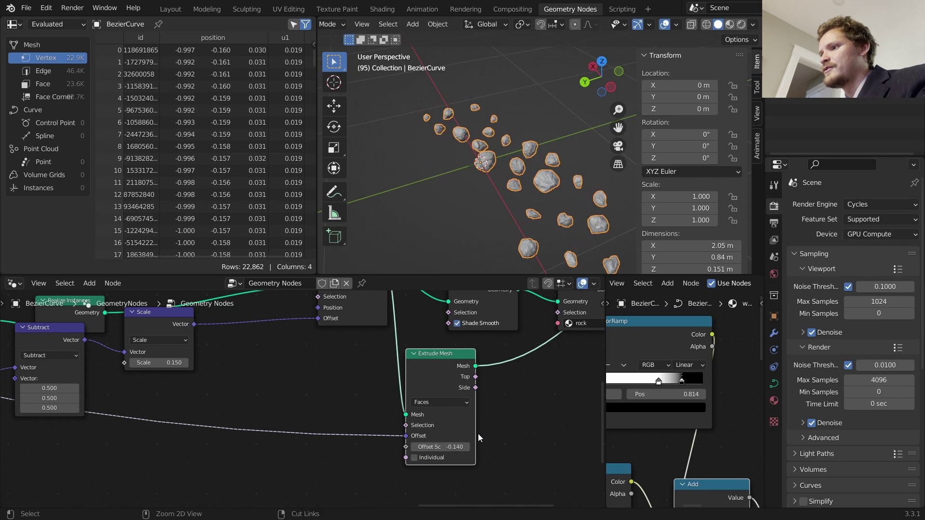
pyautogui.hotkey('ctrl', 'z')
# Switch the rocks' Extrude Mesh mode to Edges and set its offset scale to -0.160.
pyautogui.moveTo(445, 411); pyautogui.dragTo(459, 442, button='middle')
pyautogui.click(458, 434)
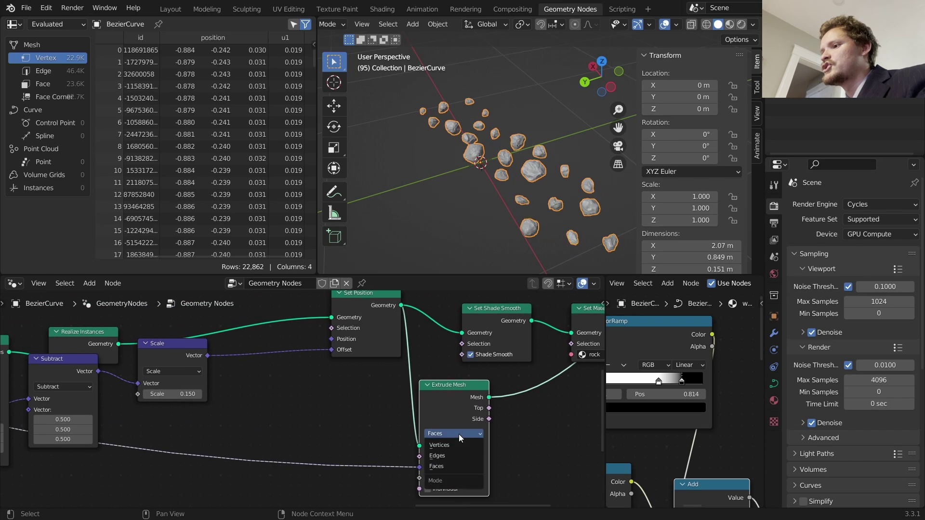
pyautogui.click(452, 454)
pyautogui.moveTo(459, 477)
pyautogui.keyDown('shift'); pyautogui.mouseDown()
pyautogui.moveTo(429, 478)
pyautogui.moveTo(452, 478)
pyautogui.mouseUp(); pyautogui.keyUp('shift')
pyautogui.press('BackSpace')
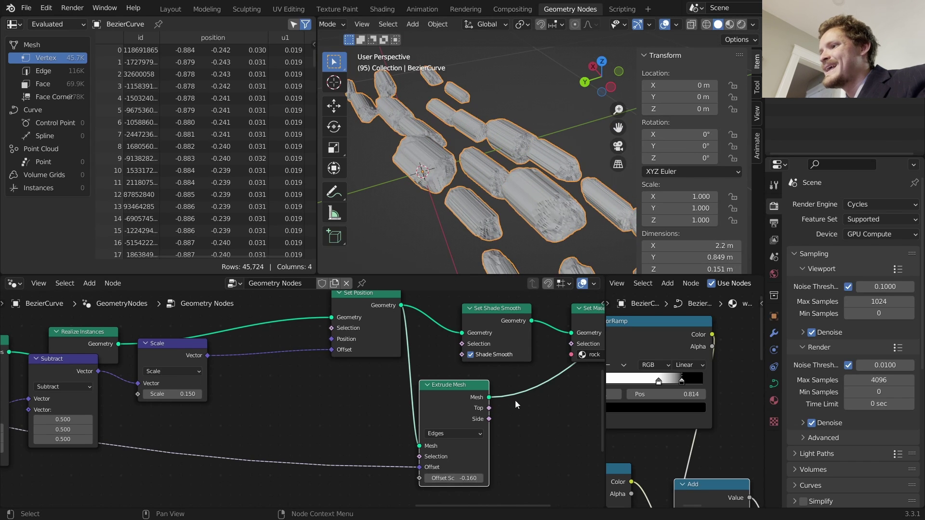
# Insert a Scale Elements node after the rocks' Extrude Mesh node and set its domain to Edge.
pyautogui.moveTo(515, 400); pyautogui.dragTo(409, 420, button='middle')
pyautogui.hotkey('shift', 'a')
pyautogui.click(388, 261)
pyautogui.write('sca')
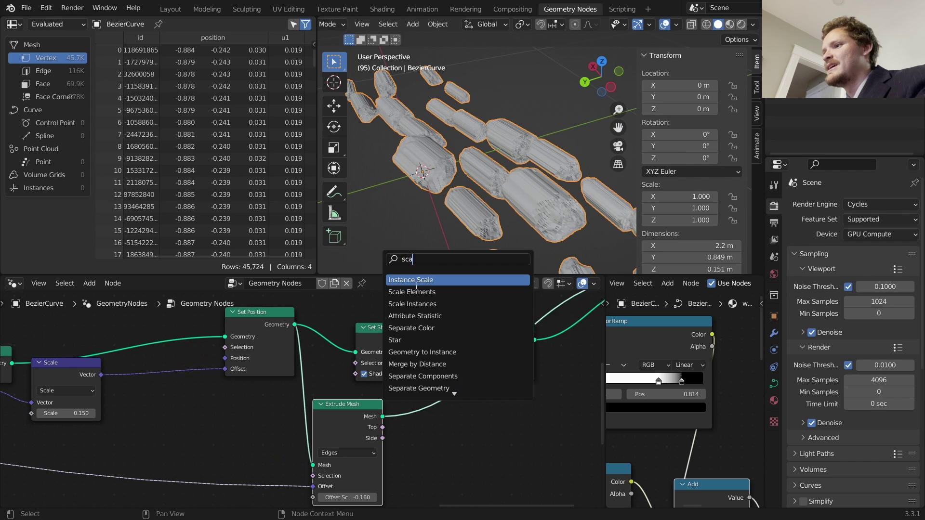
pyautogui.click(418, 291)
pyautogui.click(457, 414)
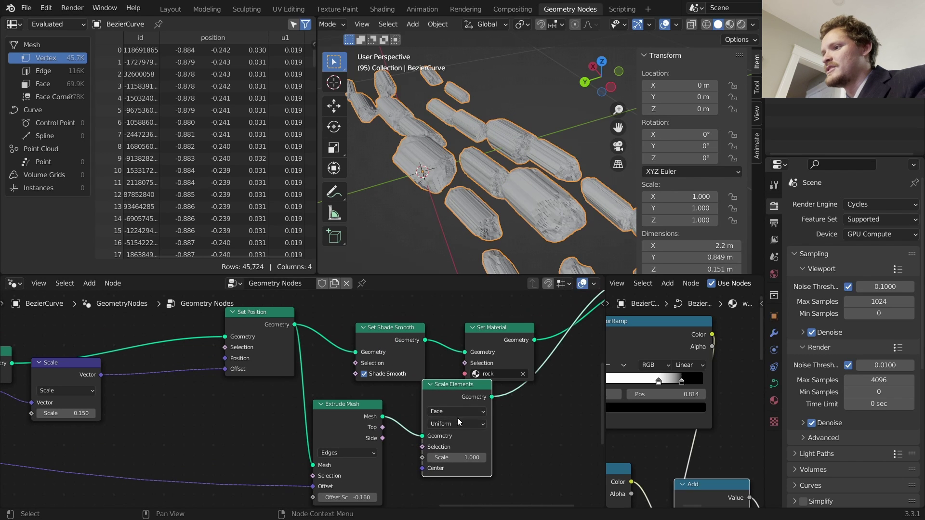
pyautogui.click(457, 412)
pyautogui.click(453, 432)
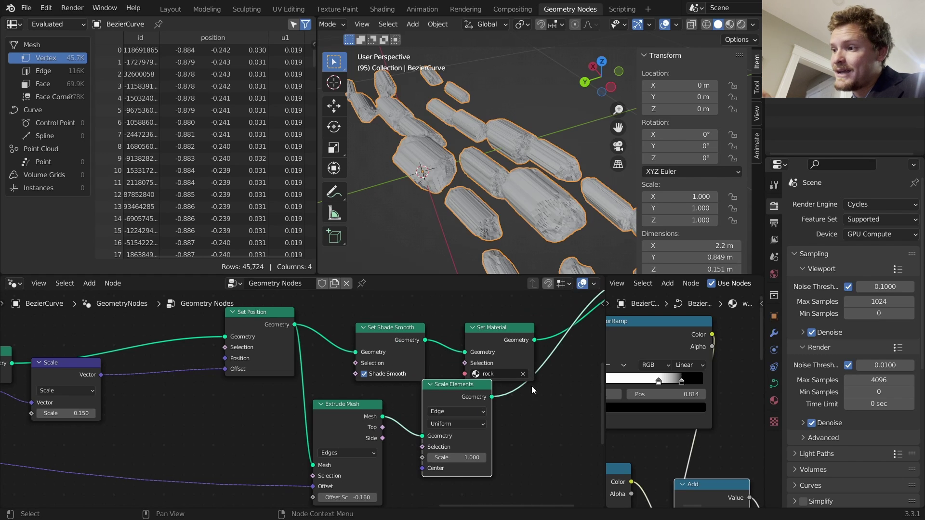
# Link the rocks' Extrude Mesh Top to the Scale Elements Selection and set the element scale to 0.420.
pyautogui.moveTo(382, 427); pyautogui.dragTo(417, 458)
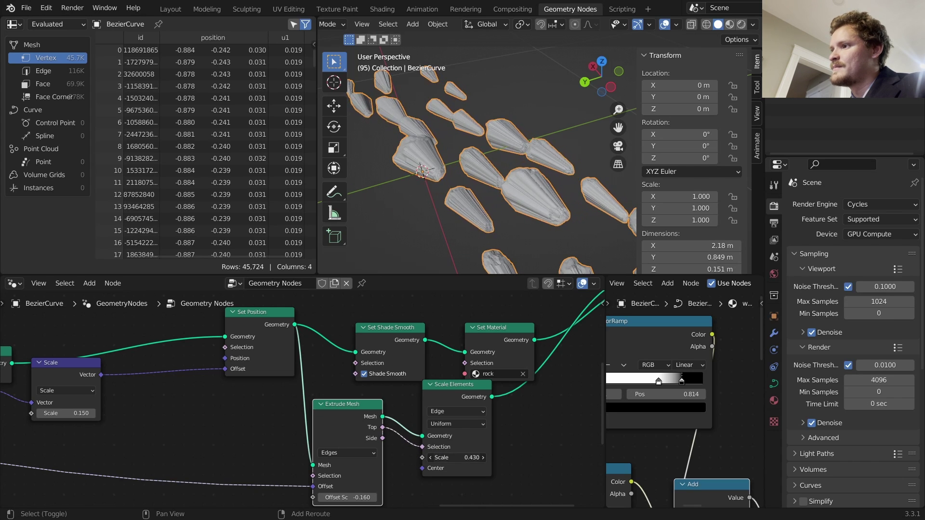
pyautogui.scroll(-3, 501, 145)
pyautogui.scroll(2, 513, 158)
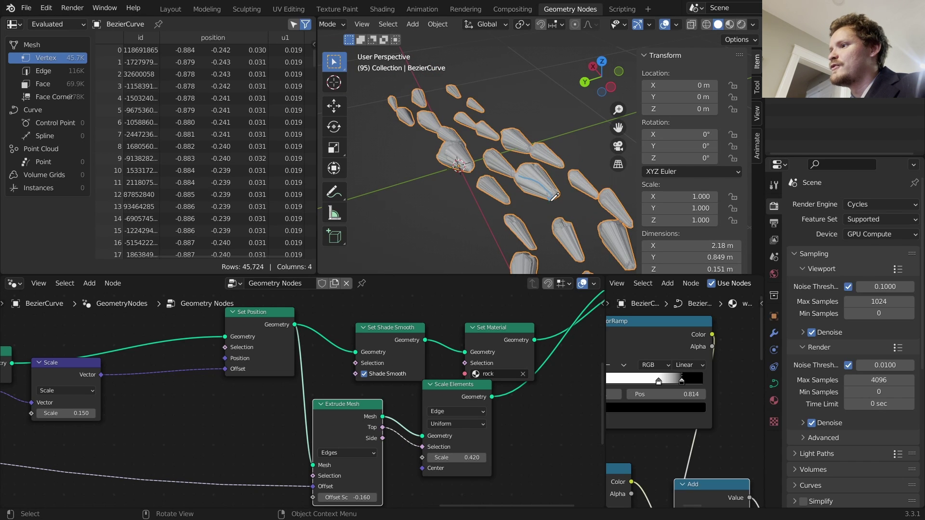
# Add a Geometry Proximity node and connect the Scale Elements Geometry to its Target.
pyautogui.moveTo(546, 433); pyautogui.dragTo(424, 483, button='middle')
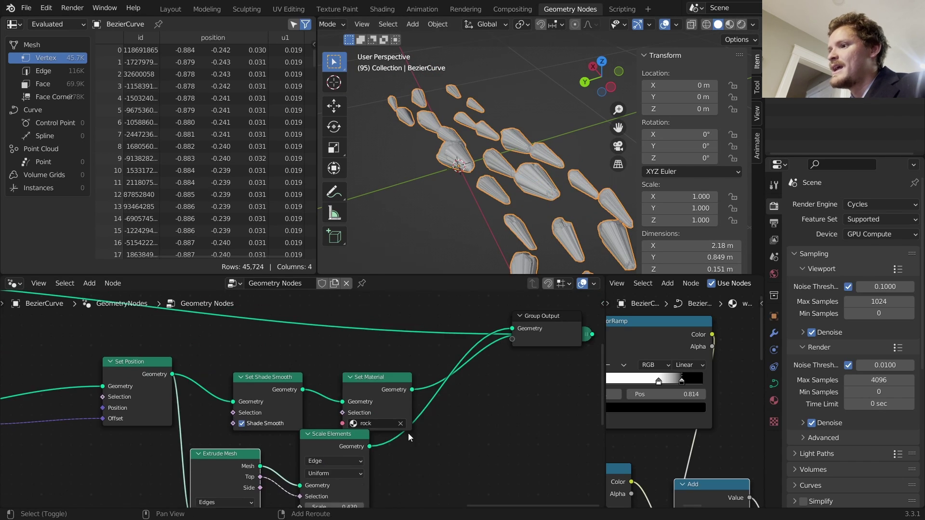
pyautogui.hotkey('shift', 'a')
pyautogui.click(388, 262)
pyautogui.write('prox')
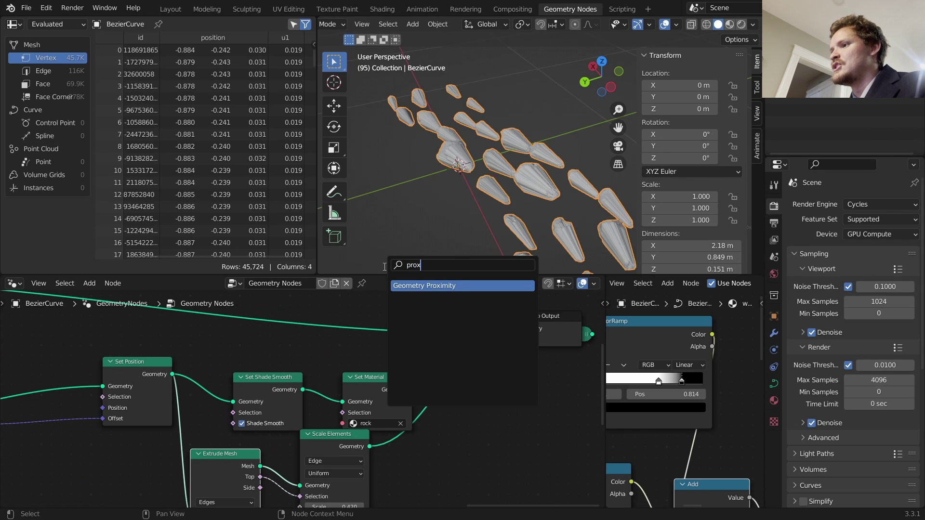
pyautogui.press('Return')
pyautogui.click(453, 430)
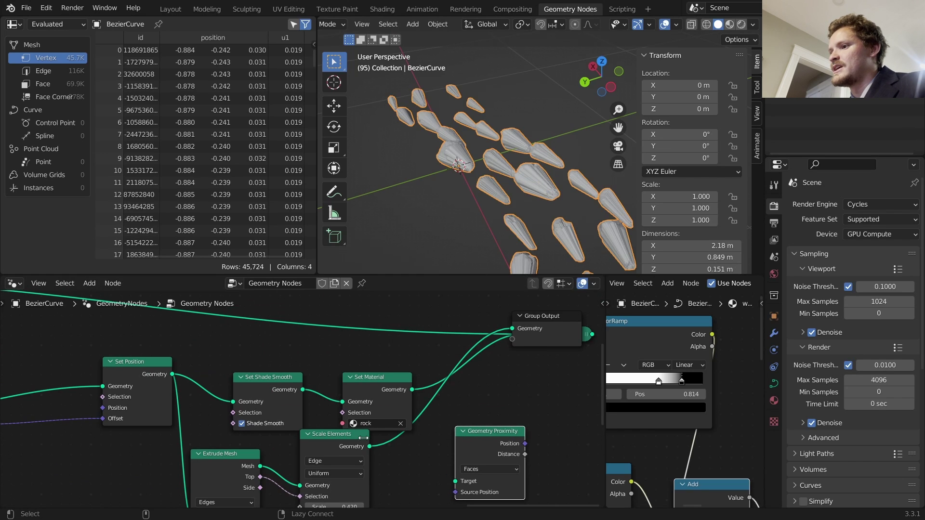
pyautogui.keyDown('alt'); pyautogui.moveTo(351, 443); pyautogui.dragTo(481, 474, button='right'); pyautogui.keyUp('alt')
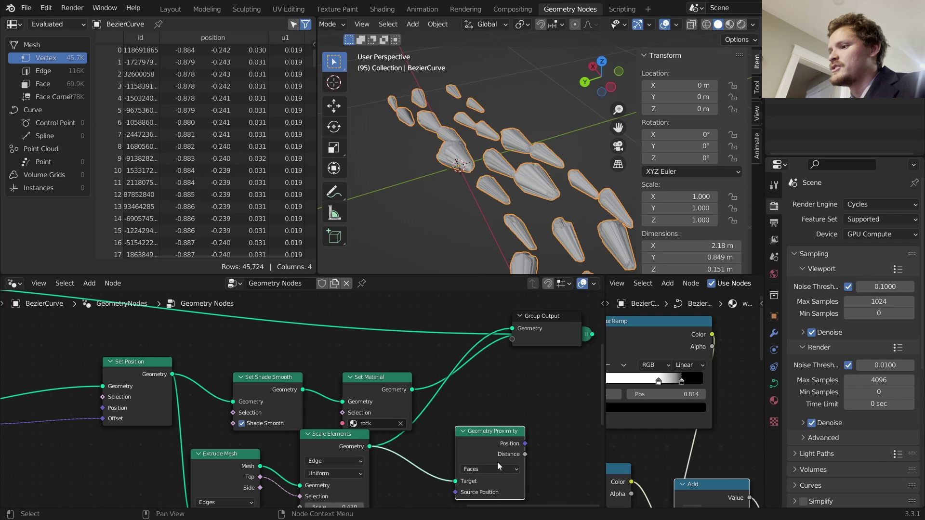
# Add a Store Named Attribute node fed by the Geometry Proximity Distance and name the attribute "distance".
pyautogui.scroll(-2, 521, 426)
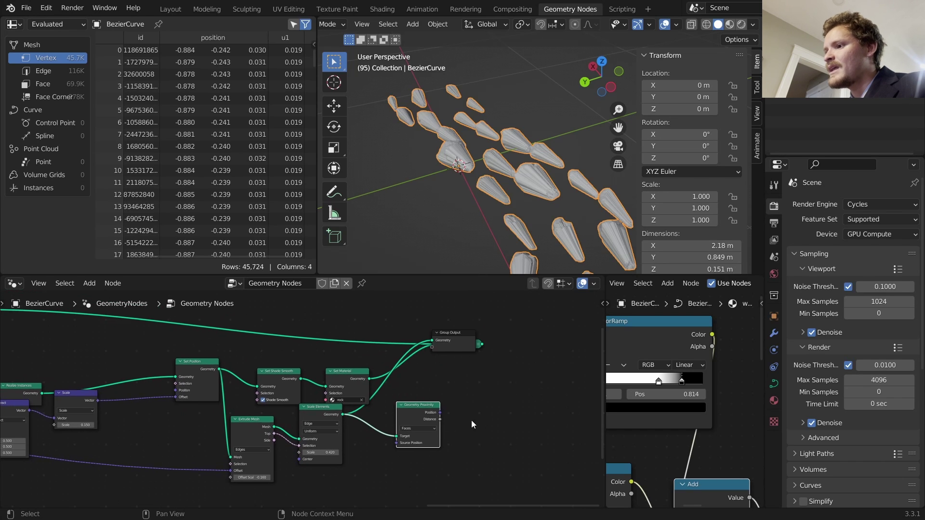
pyautogui.scroll(2, 523, 436)
pyautogui.moveTo(521, 432); pyautogui.dragTo(570, 421)
pyautogui.write('store')
pyautogui.press('Return')
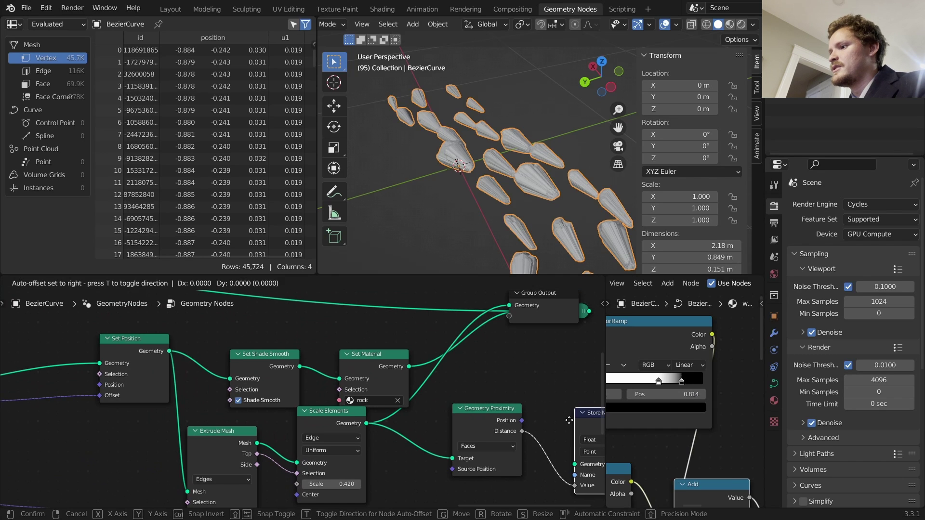
pyautogui.click(474, 429)
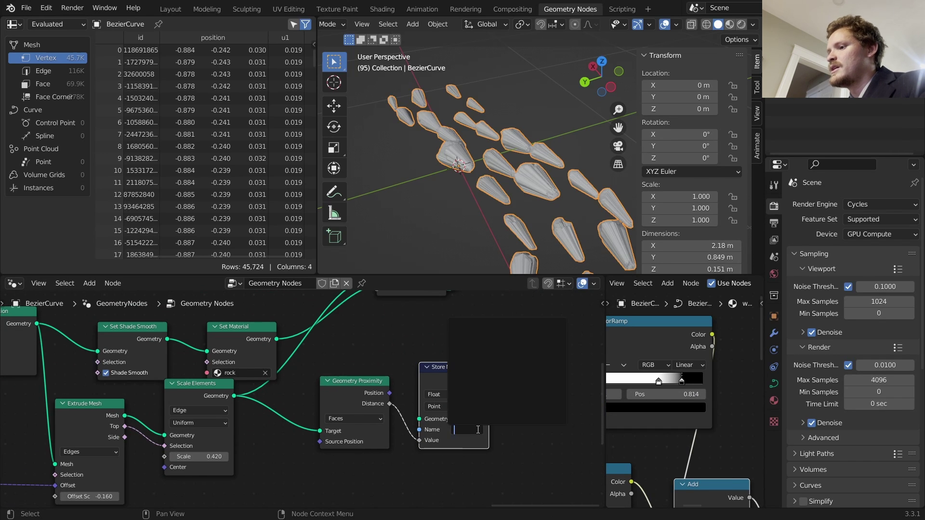
pyautogui.write('distance')
pyautogui.press('Return')
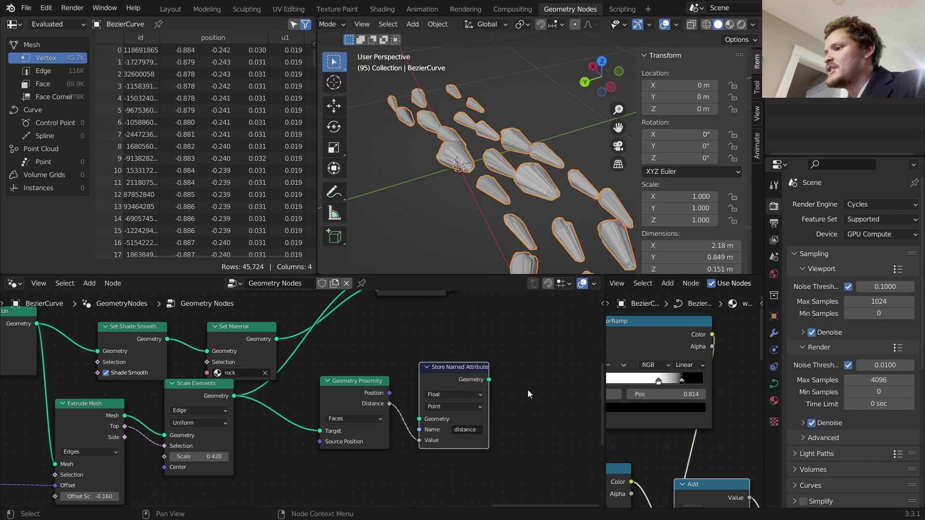
# Move the Join Geometry node clear of the Group Output and make it the only geometry feeding that output.
pyautogui.scroll(-1, 704, 384)
pyautogui.moveTo(296, 377); pyautogui.dragTo(402, 401, button='middle')
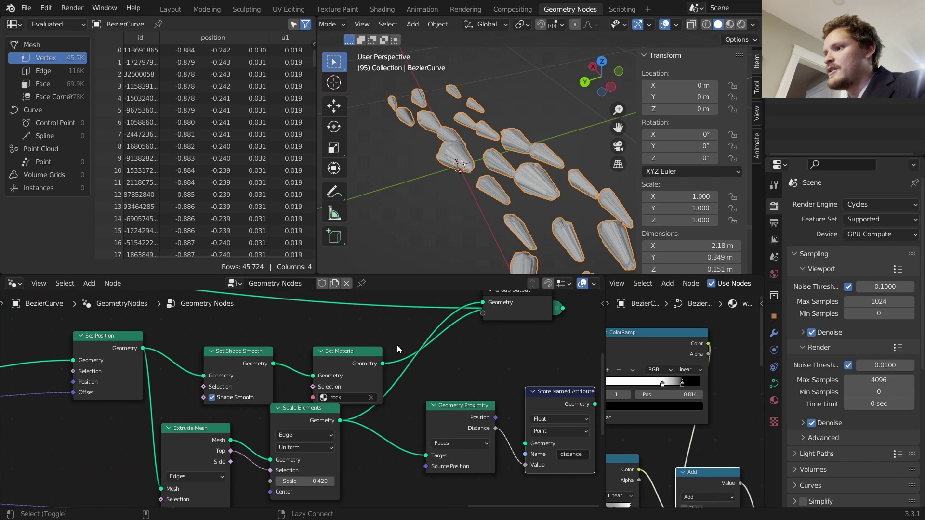
pyautogui.moveTo(236, 424); pyautogui.dragTo(281, 390, button='middle')
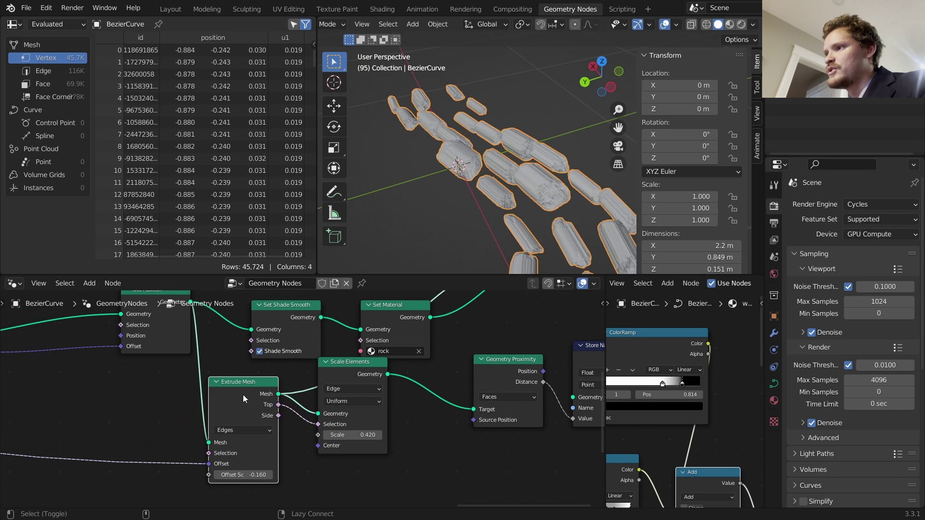
pyautogui.moveTo(448, 354); pyautogui.dragTo(412, 443, button='middle')
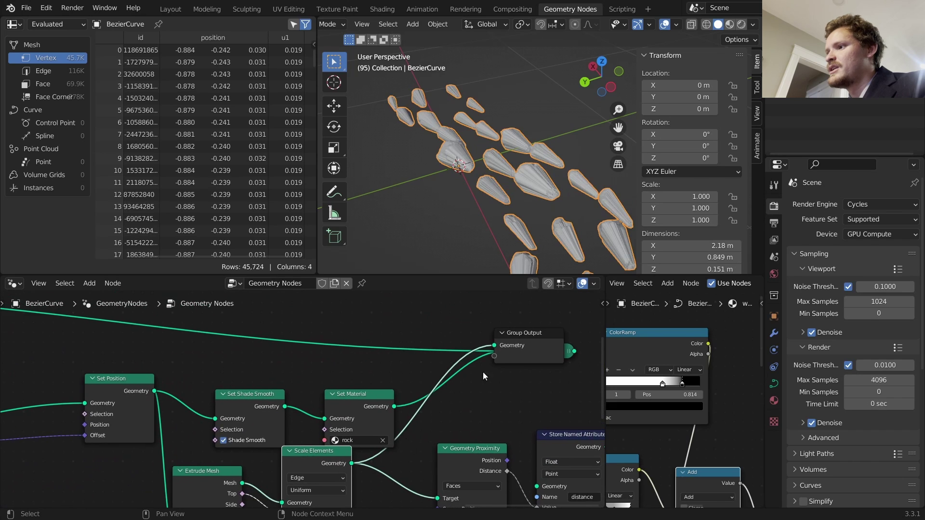
pyautogui.moveTo(571, 353); pyautogui.dragTo(445, 342)
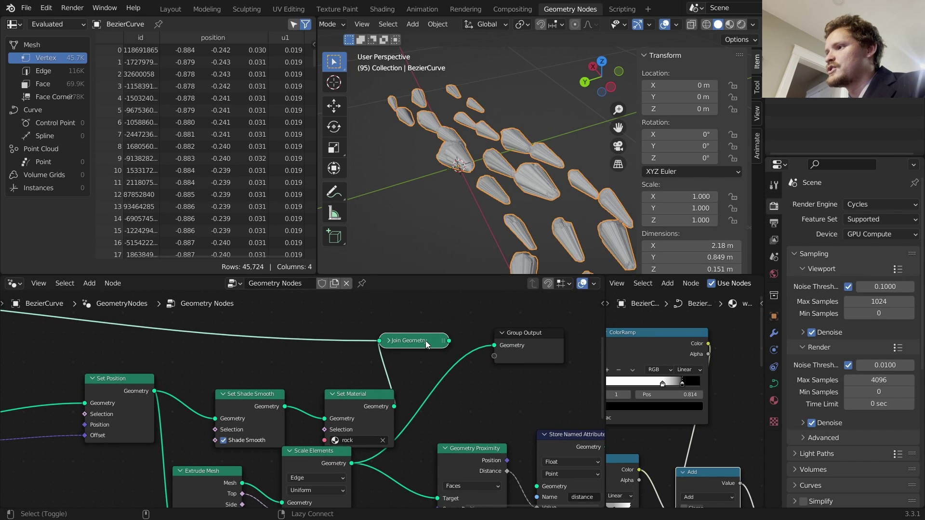
pyautogui.keyDown('alt'); pyautogui.keyDown('shift'); pyautogui.click(426, 340); pyautogui.keyUp('shift'); pyautogui.keyUp('alt')
# Widen the shader editor and add an Attribute node named "distance" to the water material.
pyautogui.scroll(-3, 692, 408)
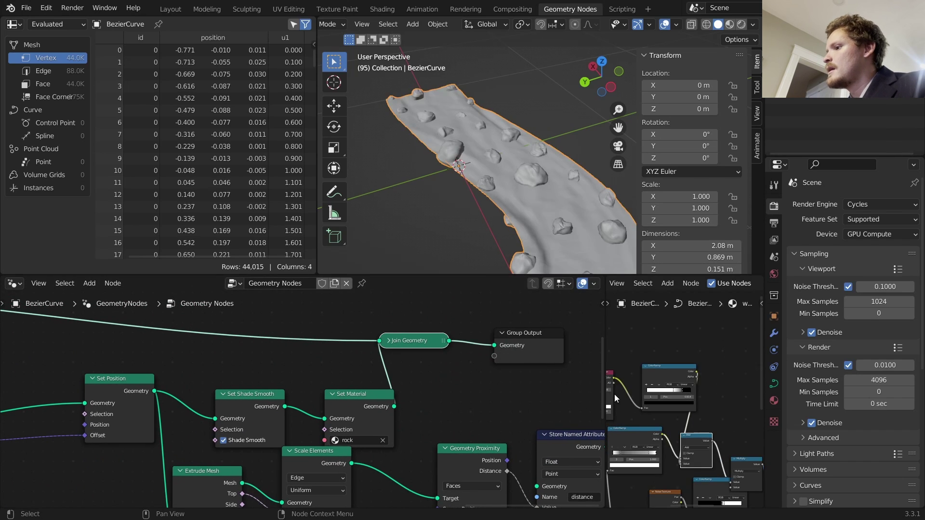
pyautogui.moveTo(602, 384); pyautogui.dragTo(350, 384)
pyautogui.hotkey('shift', 'a')
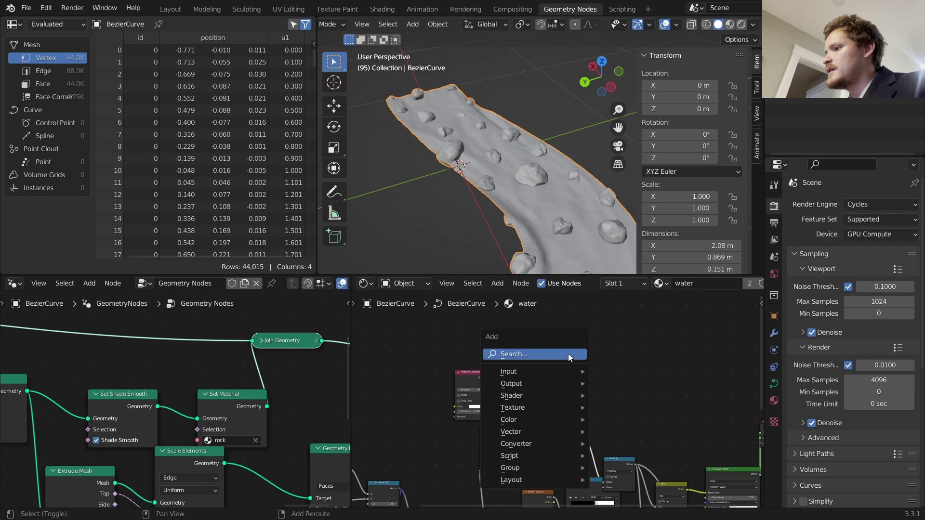
pyautogui.click(541, 353)
pyautogui.write('attr')
pyautogui.press('Return')
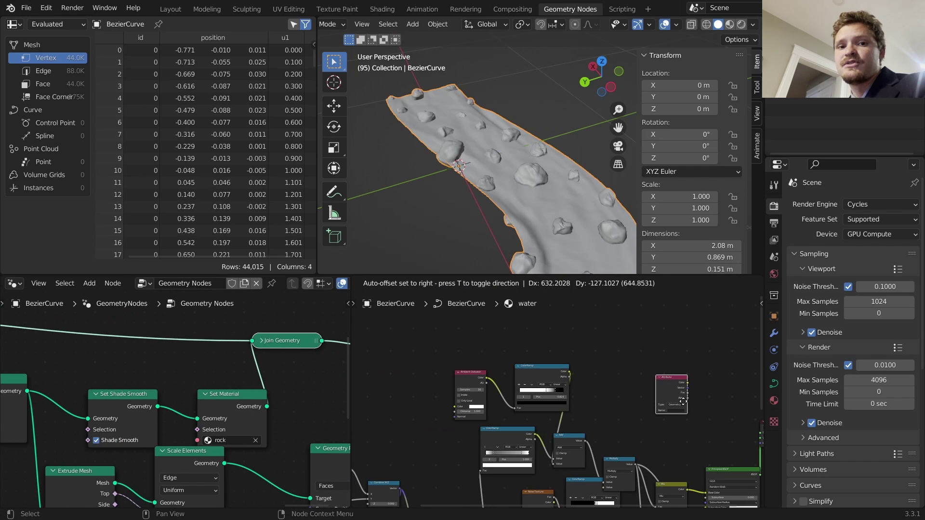
pyautogui.click(683, 401)
pyautogui.scroll(4, 684, 412)
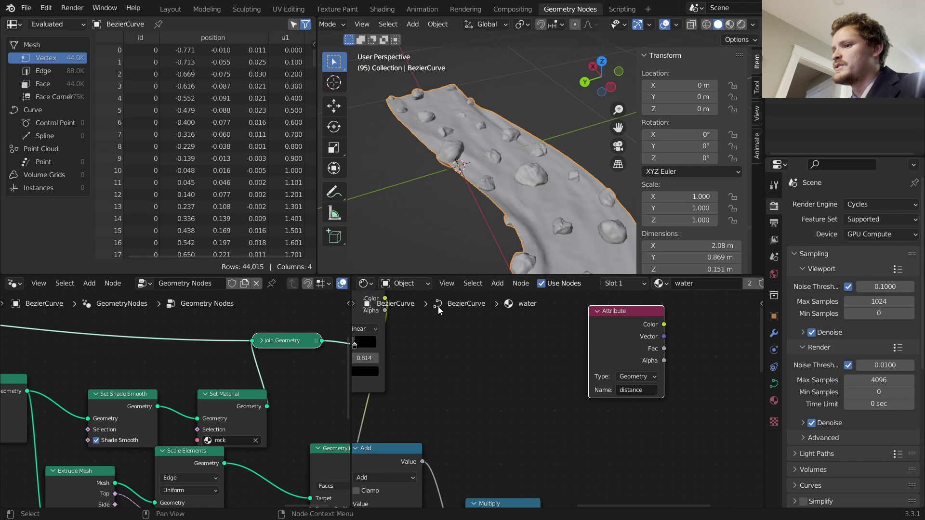
# Replace the loose Store Named Attribute with a duplicate between the rocks' Set Material and Join Geometry, fed by the Geometry Proximity Distance.
pyautogui.scroll(-9, 243, 425)
pyautogui.moveTo(244, 426); pyautogui.dragTo(206, 410, button='middle')
pyautogui.scroll(3, 258, 403)
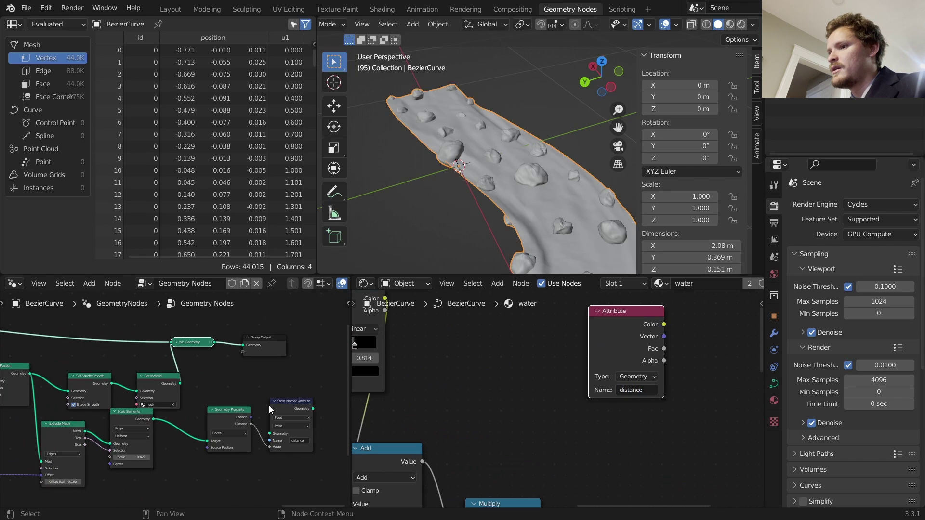
pyautogui.click(300, 406)
pyautogui.hotkey('shift', 'd')
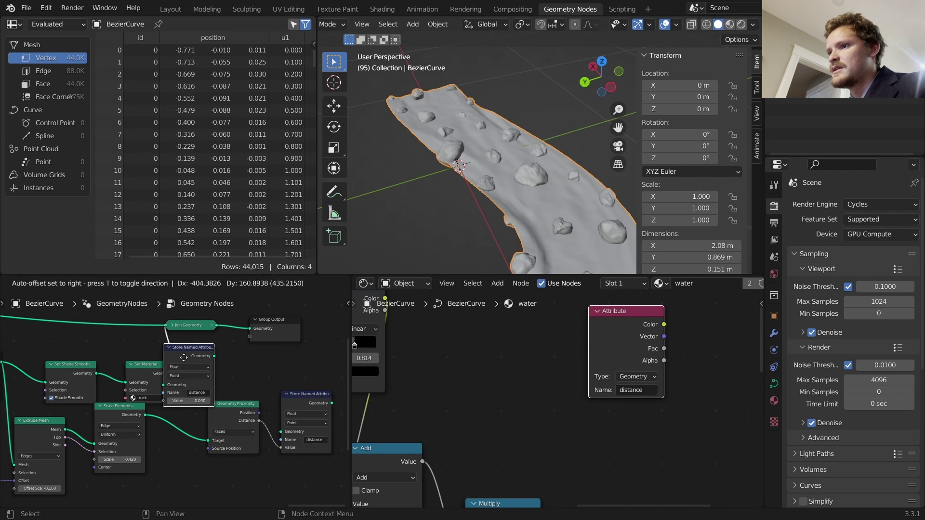
pyautogui.click(192, 357)
pyautogui.click(304, 400)
pyautogui.press('x')
pyautogui.moveTo(222, 416); pyautogui.dragTo(206, 401)
# Preview the Attribute node's Fac output on the water material and switch the viewport to rendered shading.
pyautogui.keyDown('ctrl'); pyautogui.keyDown('shift'); pyautogui.click(635, 320); pyautogui.keyUp('shift'); pyautogui.keyUp('ctrl')
pyautogui.keyDown('ctrl'); pyautogui.keyDown('shift'); pyautogui.click(636, 320); pyautogui.keyUp('shift'); pyautogui.keyUp('ctrl')
pyautogui.keyDown('ctrl'); pyautogui.keyDown('shift'); pyautogui.click(634, 322); pyautogui.keyUp('shift'); pyautogui.keyUp('ctrl')
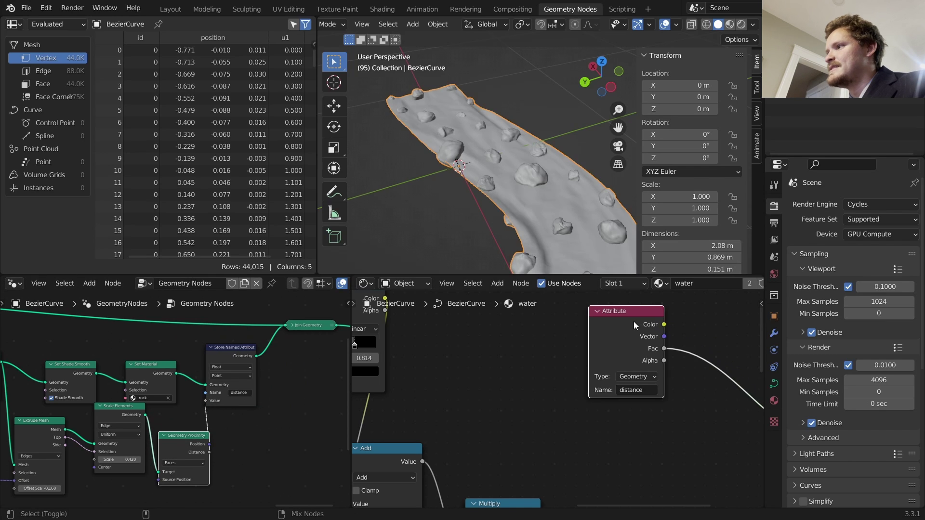
pyautogui.click(745, 26)
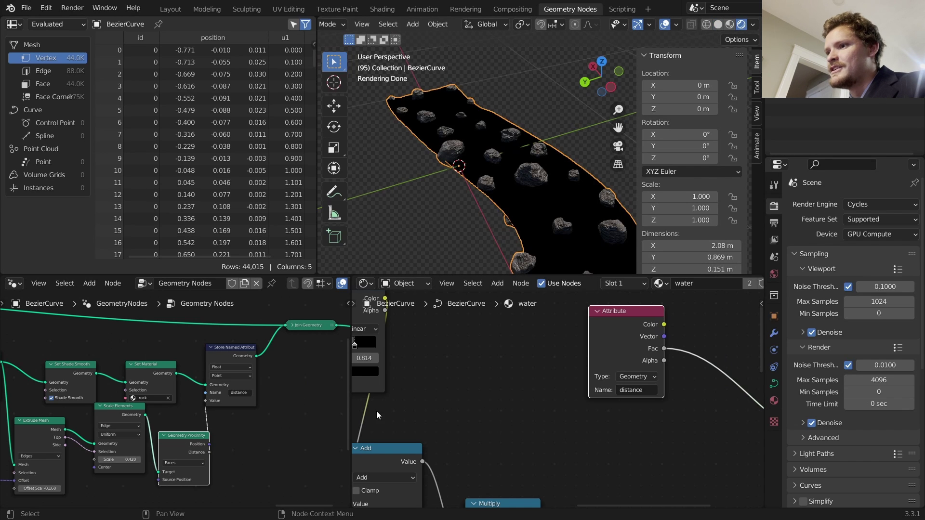
# Try Edges as the Geometry Proximity target geometry, and undo the change.
pyautogui.scroll(2, 180, 467)
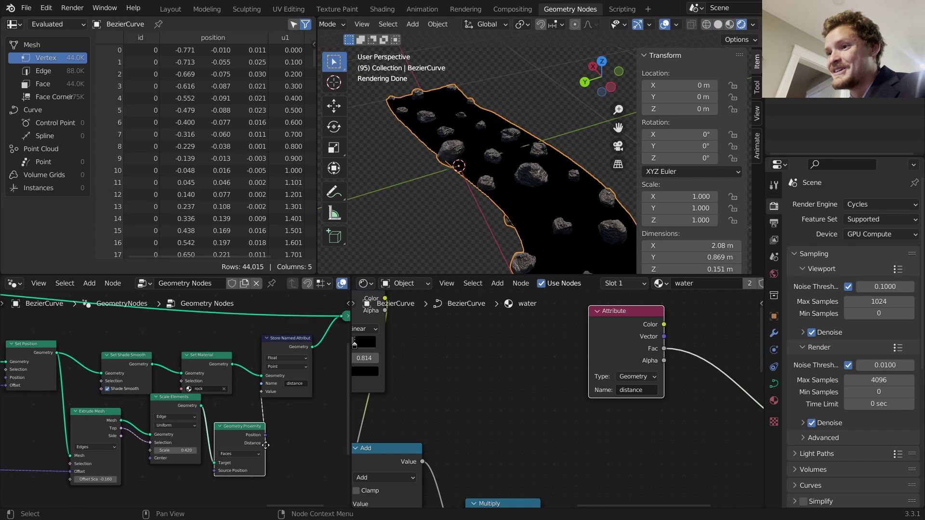
pyautogui.scroll(2, 221, 426)
pyautogui.click(180, 473)
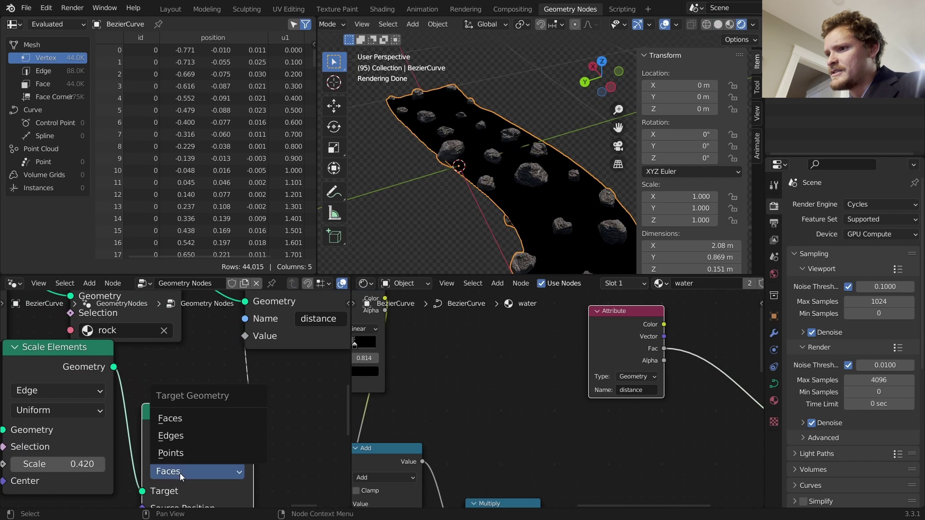
pyautogui.click(177, 436)
pyautogui.hotkey('ctrl', 'z')
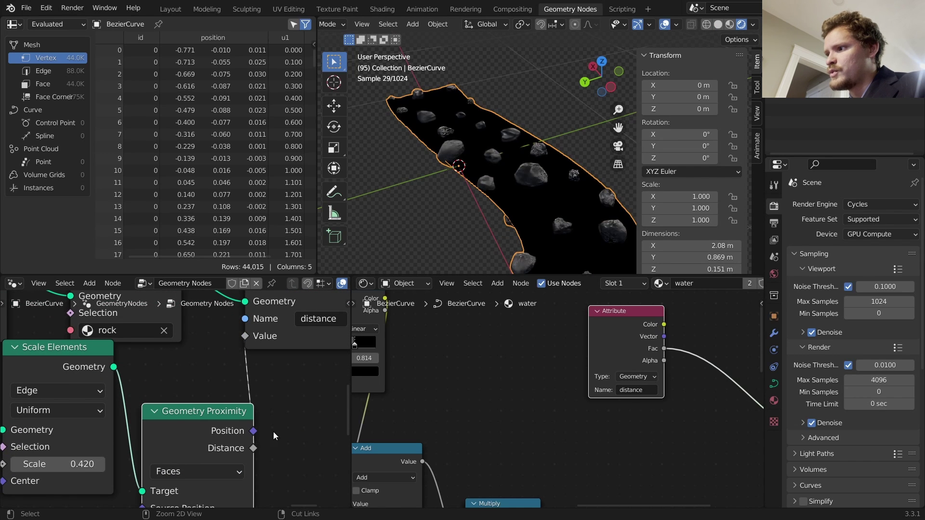
# Cycle the material preview through the outputs of the "distance" Attribute node.
pyautogui.moveTo(674, 378); pyautogui.dragTo(623, 364, button='middle')
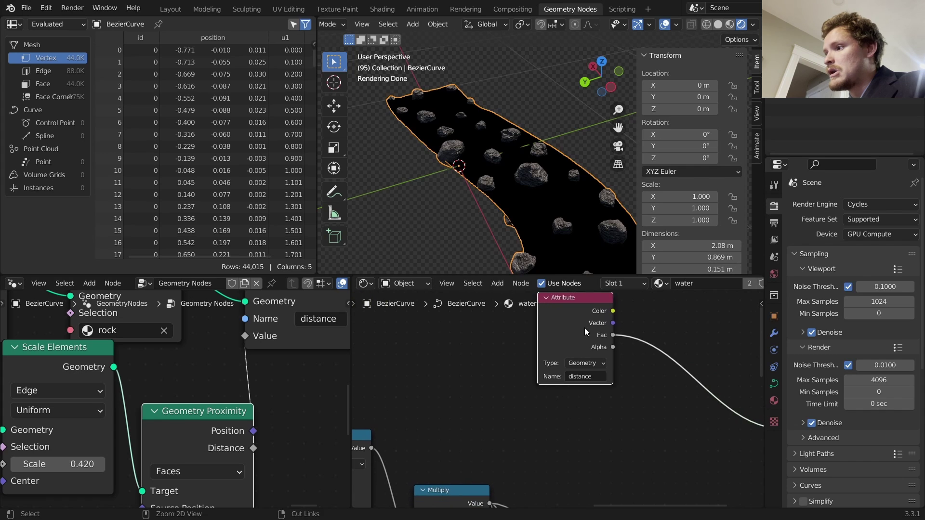
pyautogui.keyDown('ctrl'); pyautogui.keyDown('shift'); pyautogui.click(579, 322); pyautogui.keyUp('shift'); pyautogui.keyUp('ctrl')
pyautogui.keyDown('ctrl'); pyautogui.keyDown('shift'); pyautogui.click(579, 322); pyautogui.keyUp('shift'); pyautogui.keyUp('ctrl')
pyautogui.keyDown('ctrl'); pyautogui.keyDown('shift'); pyautogui.click(579, 322); pyautogui.keyUp('shift'); pyautogui.keyUp('ctrl')
pyautogui.keyDown('ctrl'); pyautogui.keyDown('shift'); pyautogui.click(579, 322); pyautogui.keyUp('shift'); pyautogui.keyUp('ctrl')
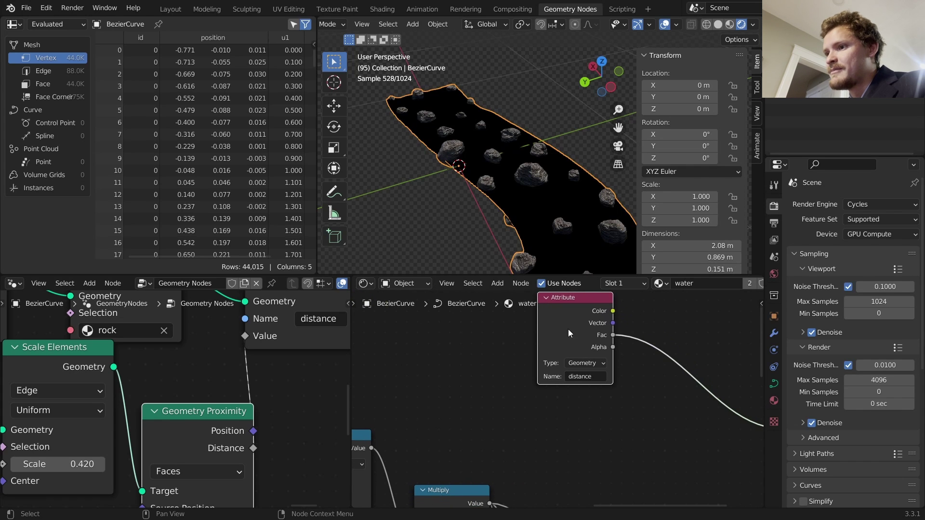
# Duplicate the Store Named Attribute node and insert the copy on the river geometry's link into Join Geometry.
pyautogui.scroll(-2, 251, 372)
pyautogui.moveTo(264, 363); pyautogui.dragTo(205, 403, button='middle')
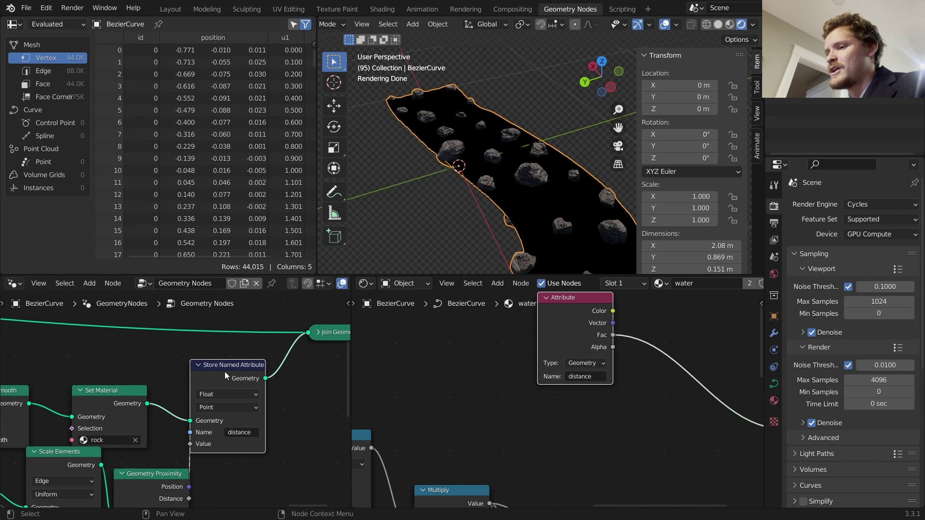
pyautogui.moveTo(224, 372); pyautogui.dragTo(205, 420, button='middle')
pyautogui.hotkey('shift', 'd')
pyautogui.click(209, 312)
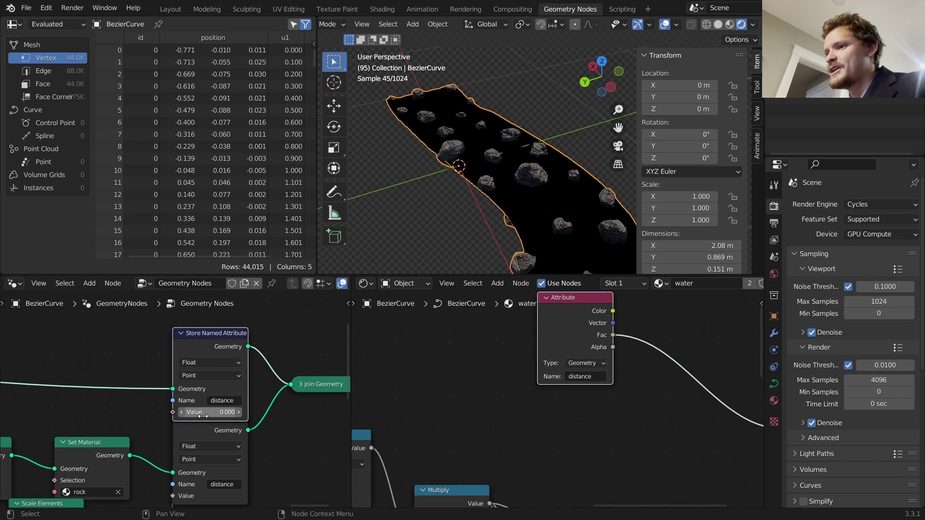
# Dissolve the rocks' Store Named Attribute node and connect the Geometry Proximity Distance to the river's Store Named Attribute Value.
pyautogui.click(204, 423)
pyautogui.hotkey('ctrl', 'x')
pyautogui.moveTo(195, 448); pyautogui.dragTo(215, 396, button='middle')
pyautogui.scroll(-2, 215, 396)
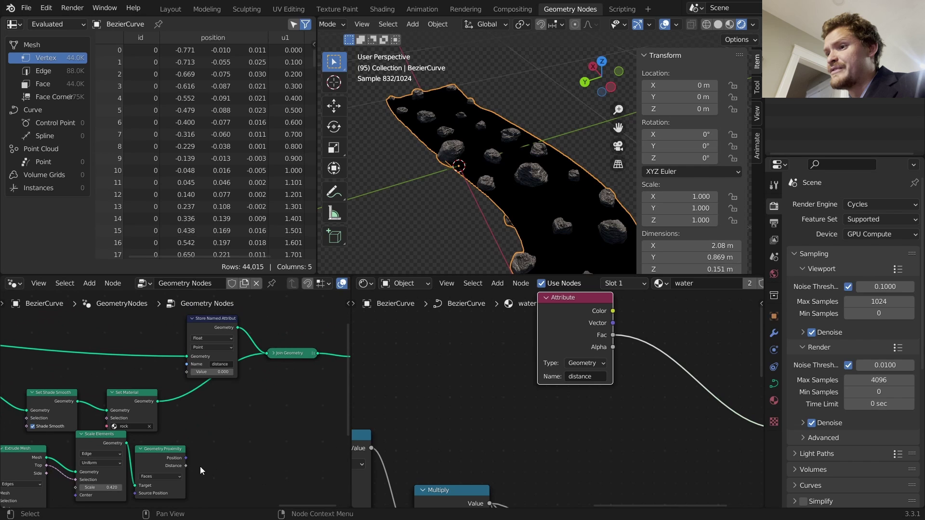
pyautogui.moveTo(186, 466)
pyautogui.mouseDown()
pyautogui.moveTo(195, 438)
pyautogui.moveTo(187, 372)
pyautogui.mouseUp()
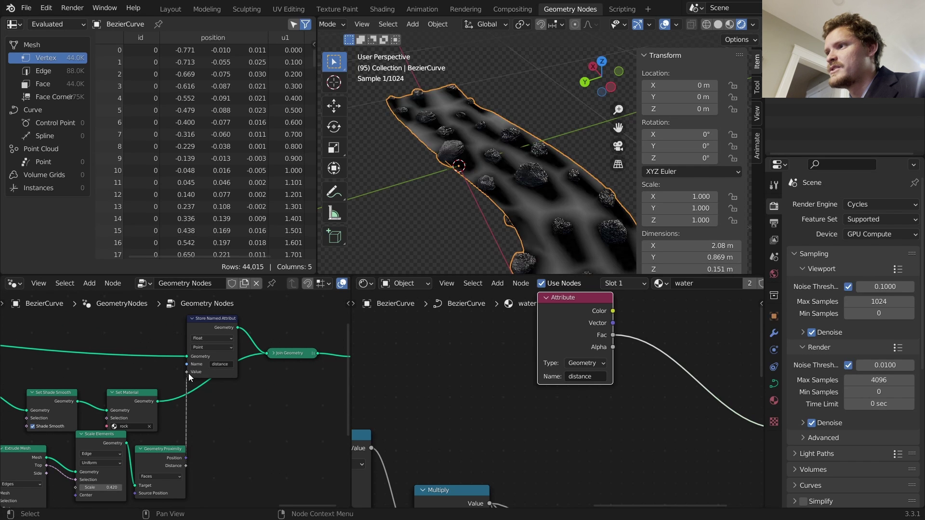
# Insert a ColorRamp node between the "distance" Attribute's Fac output and the Material Output Surface.
pyautogui.moveTo(562, 263); pyautogui.dragTo(512, 192, button='middle')
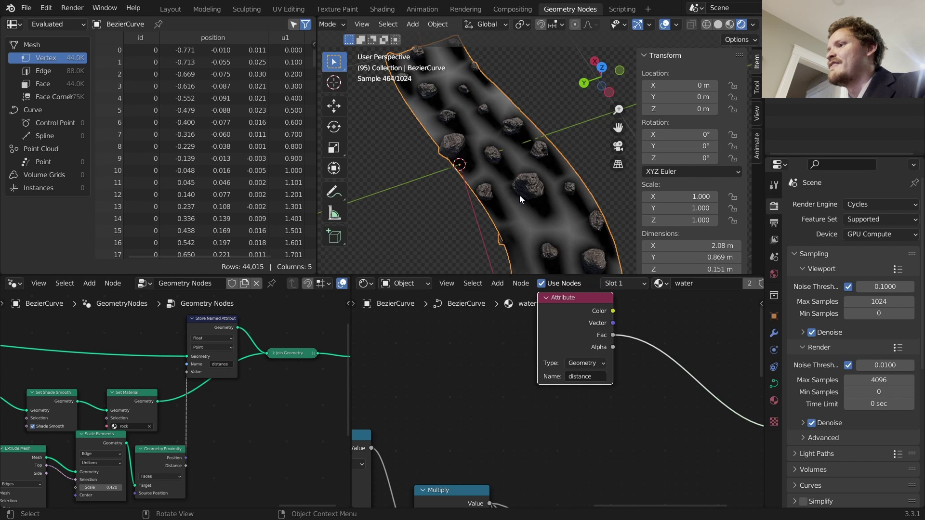
pyautogui.scroll(3, 523, 181)
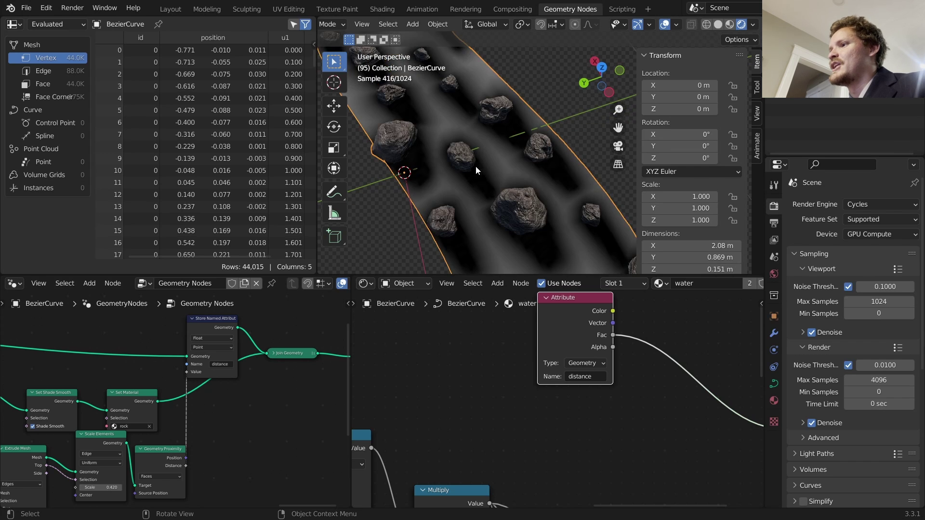
pyautogui.hotkey('ctrl', 'z')
pyautogui.moveTo(635, 371); pyautogui.dragTo(552, 368, button='middle')
pyautogui.hotkey('shift', 'a')
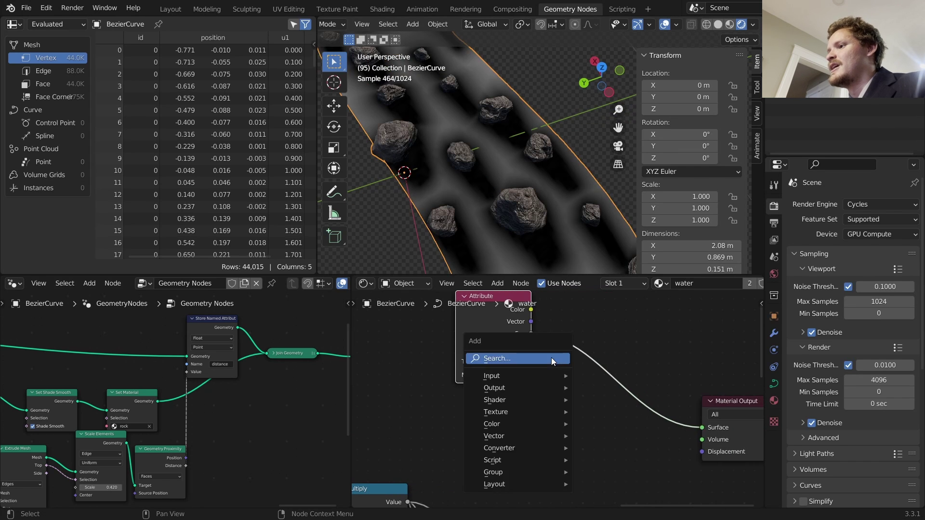
pyautogui.click(552, 358)
pyautogui.write('color')
pyautogui.press('Return')
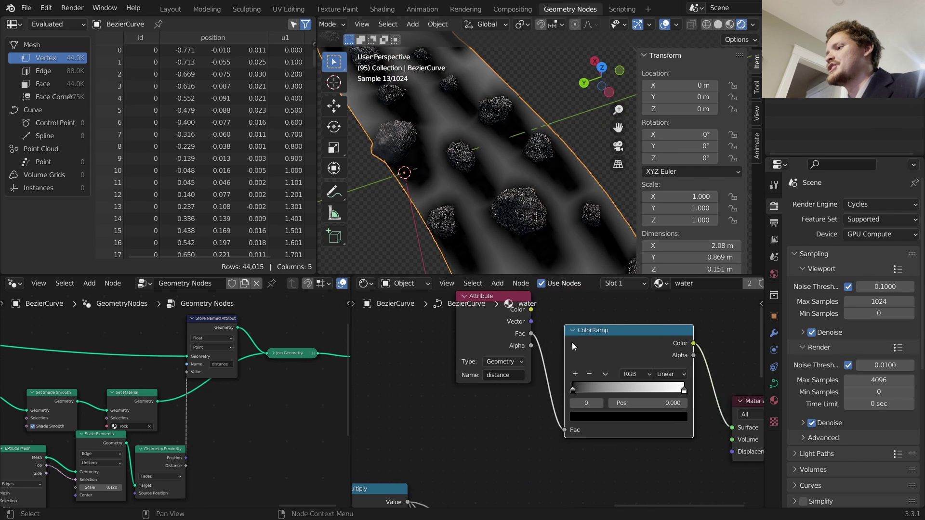
# Set the ColorRamp's first stop to white and its last stop to black, with the last stop's position at 0.001.
pyautogui.scroll(2, 515, 398)
pyautogui.click(583, 414)
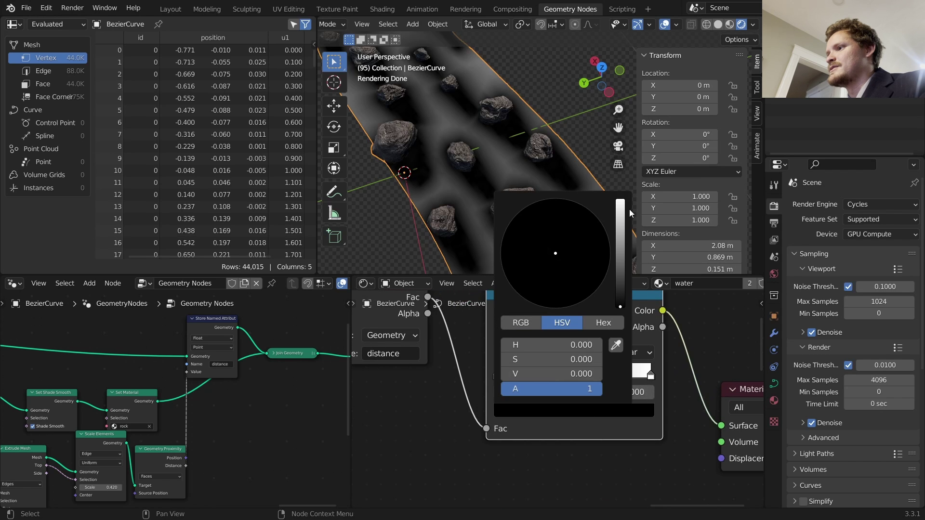
pyautogui.click(623, 211)
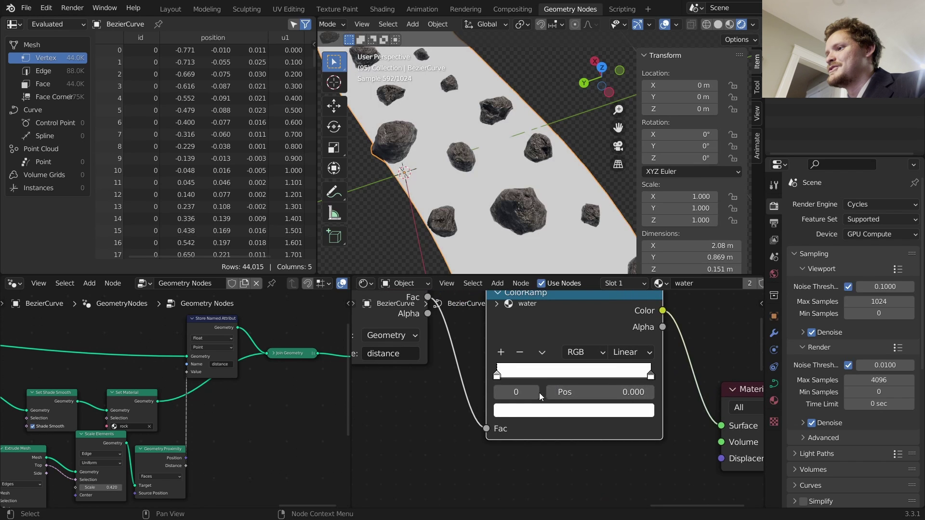
pyautogui.click(550, 416)
pyautogui.click(617, 302)
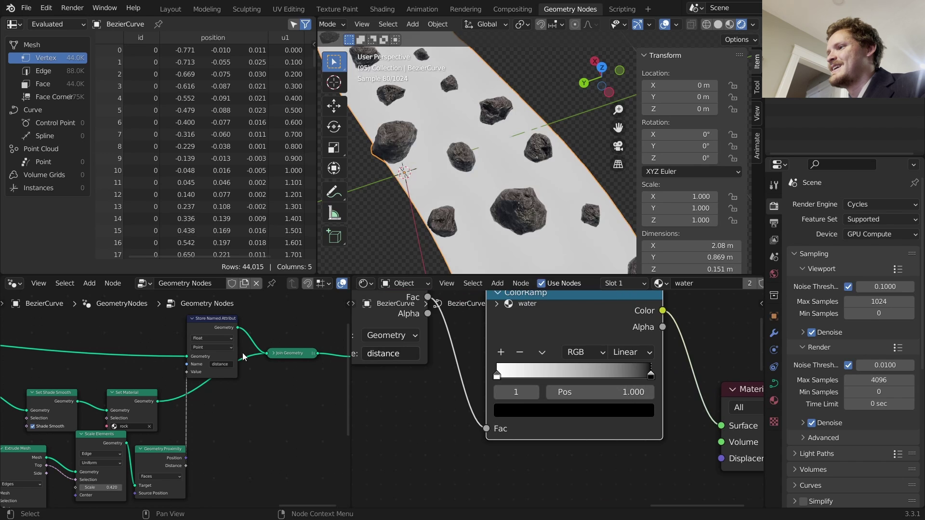
pyautogui.moveTo(615, 396)
pyautogui.mouseDown()
pyautogui.moveTo(509, 396)
pyautogui.moveTo(624, 394)
pyautogui.mouseUp()
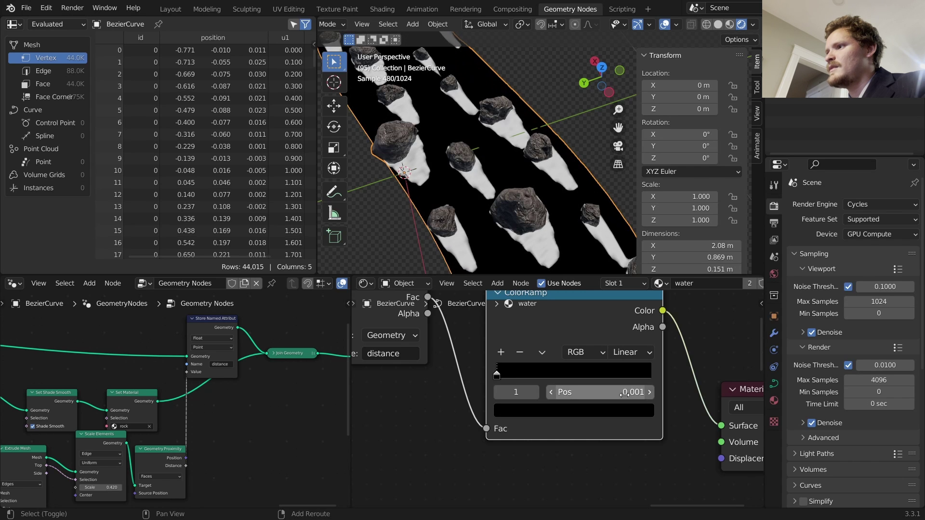
# Examine the shape of the white foam trails behind the rocks and the overall water material node layout.
pyautogui.scroll(-5, 546, 151)
pyautogui.scroll(4, 517, 156)
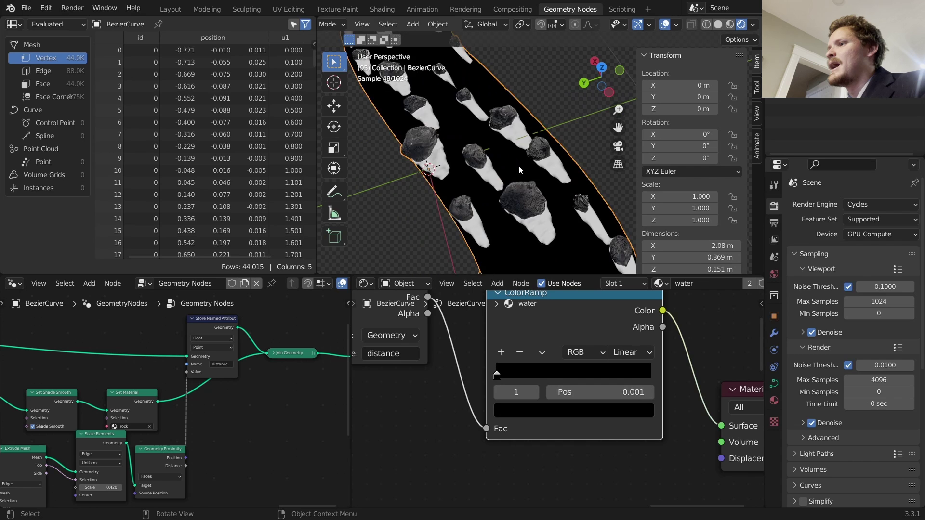
pyautogui.scroll(4, 473, 167)
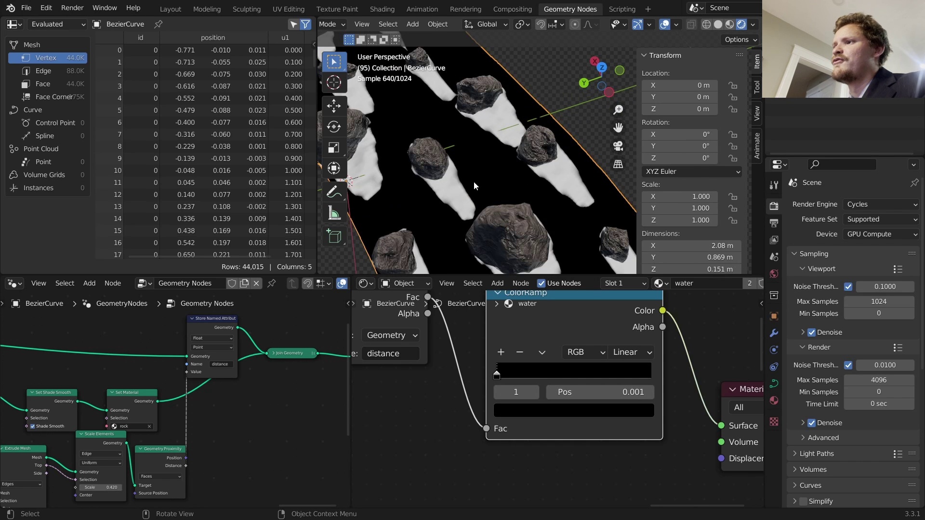
pyautogui.scroll(3, 469, 185)
pyautogui.moveTo(382, 196); pyautogui.dragTo(407, 220)
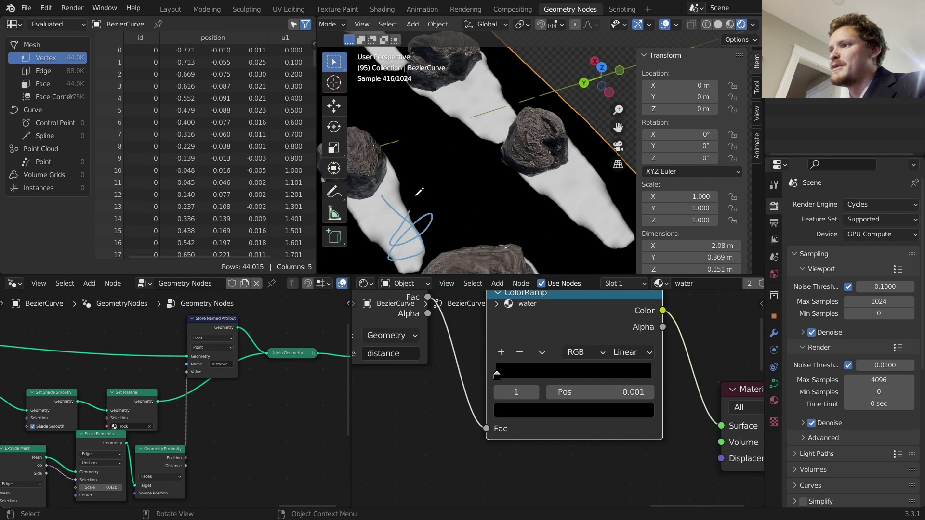
pyautogui.scroll(-4, 534, 370)
pyautogui.scroll(-6, 451, 399)
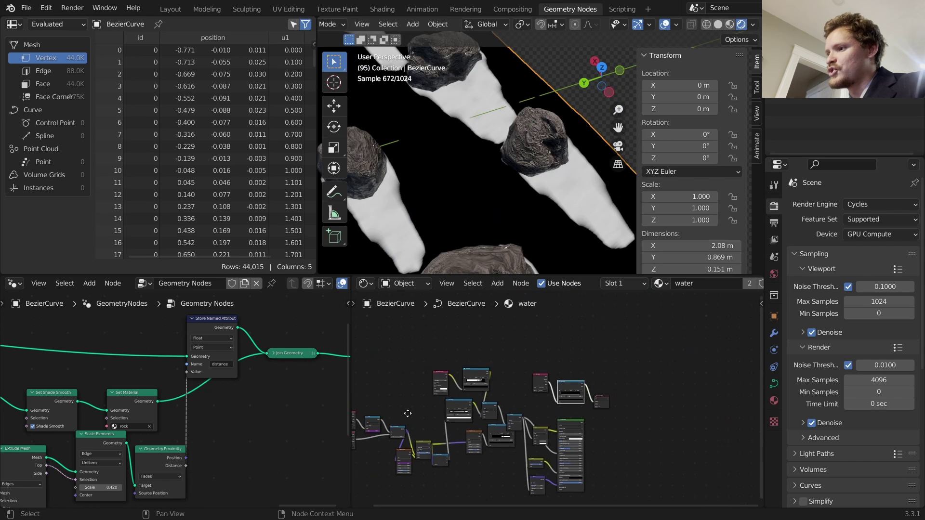
pyautogui.moveTo(451, 399); pyautogui.dragTo(449, 399, button='middle')
# Move the Geometry Proximity node clear of its neighbours and connect a new Position node to its Source Position.
pyautogui.moveTo(147, 468); pyautogui.dragTo(221, 409, button='middle')
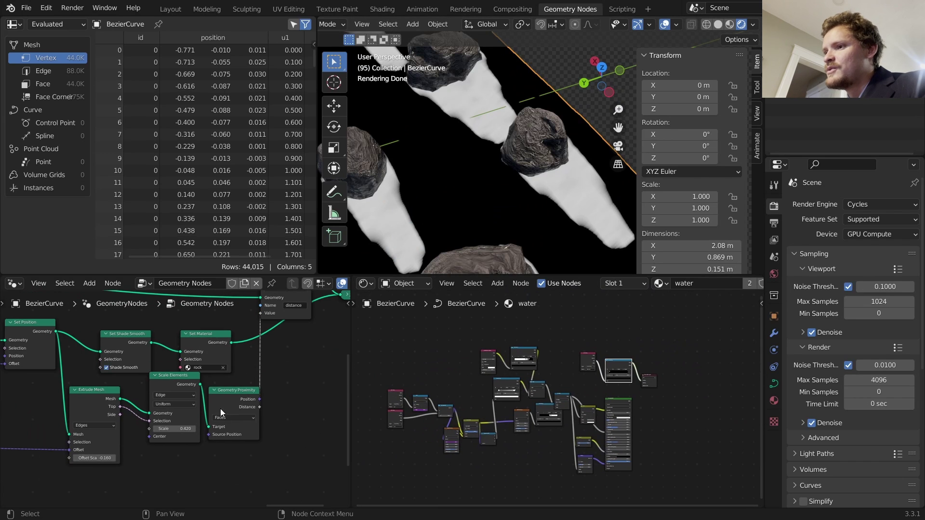
pyautogui.moveTo(229, 404); pyautogui.dragTo(245, 452)
pyautogui.moveTo(245, 451); pyautogui.dragTo(236, 406, button='middle')
pyautogui.scroll(3, 223, 416)
pyautogui.moveTo(226, 464); pyautogui.dragTo(245, 413, button='middle')
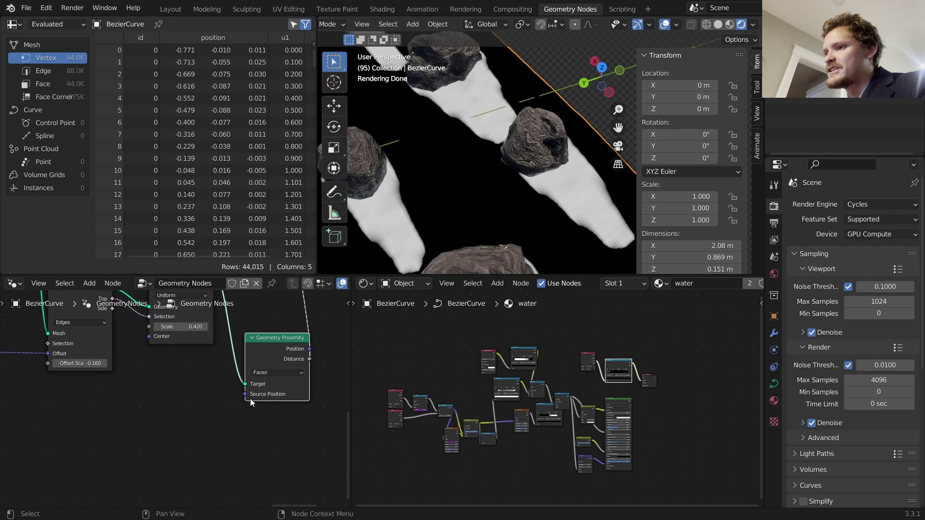
pyautogui.moveTo(246, 395); pyautogui.dragTo(160, 399)
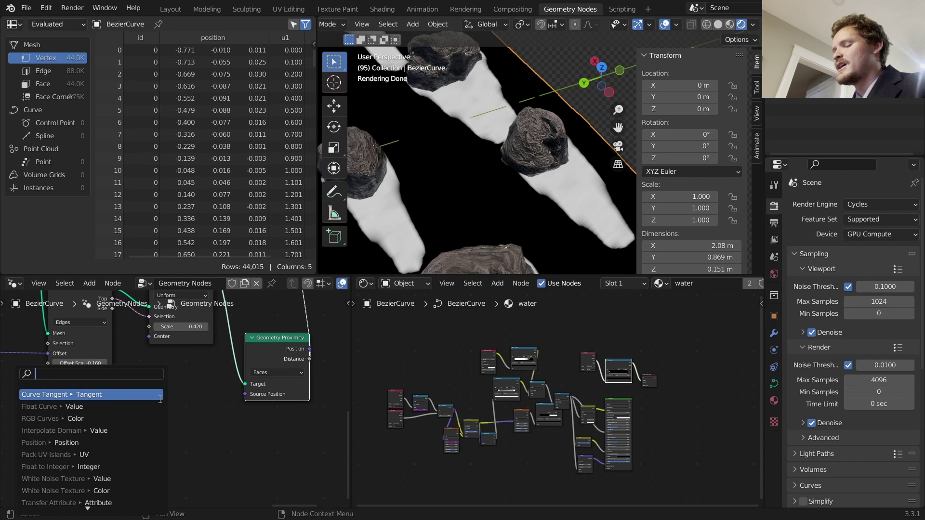
pyautogui.write('pos')
pyautogui.press('Return')
pyautogui.click(103, 418)
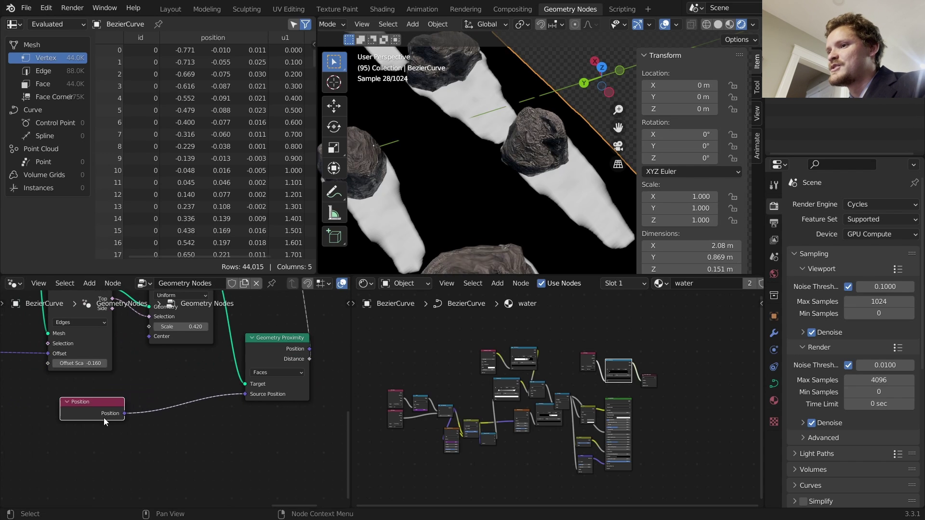
# Insert a MixRGB node on the link between Position and the Geometry Proximity Source Position.
pyautogui.hotkey('shift', 'a')
pyautogui.write('mi')
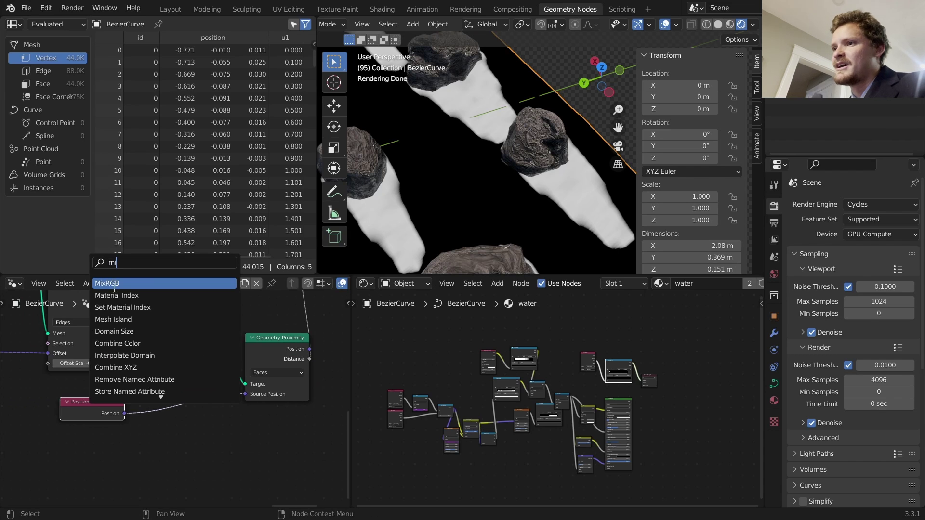
pyautogui.click(117, 283)
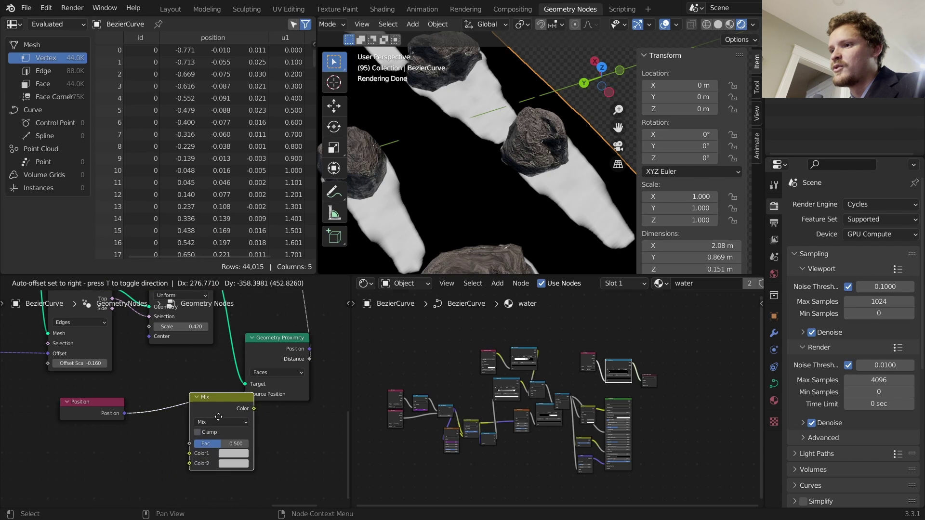
pyautogui.click(267, 401)
# Add a Noise Texture with Position as its Vector and connect its Color output to the Mix node's Color2.
pyautogui.hotkey('shift', 'a')
pyautogui.click(252, 262)
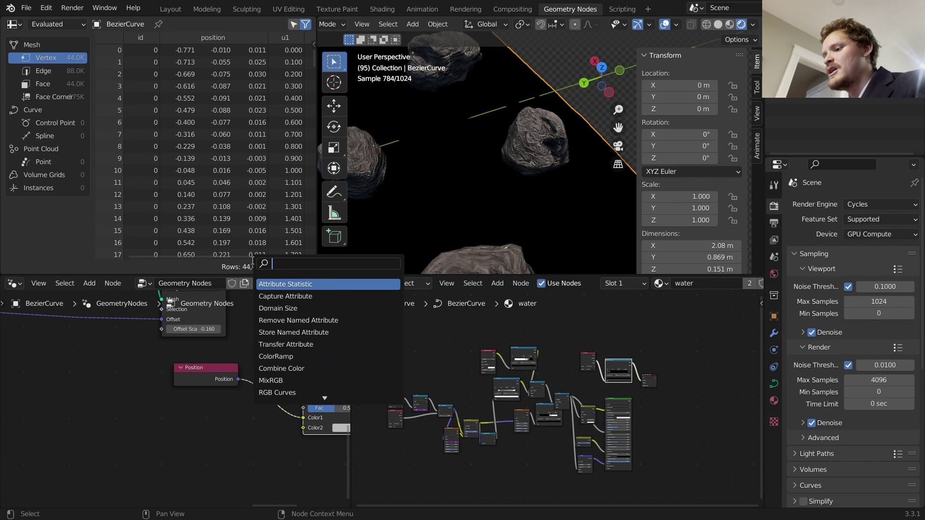
pyautogui.write('noi')
pyautogui.click(281, 296)
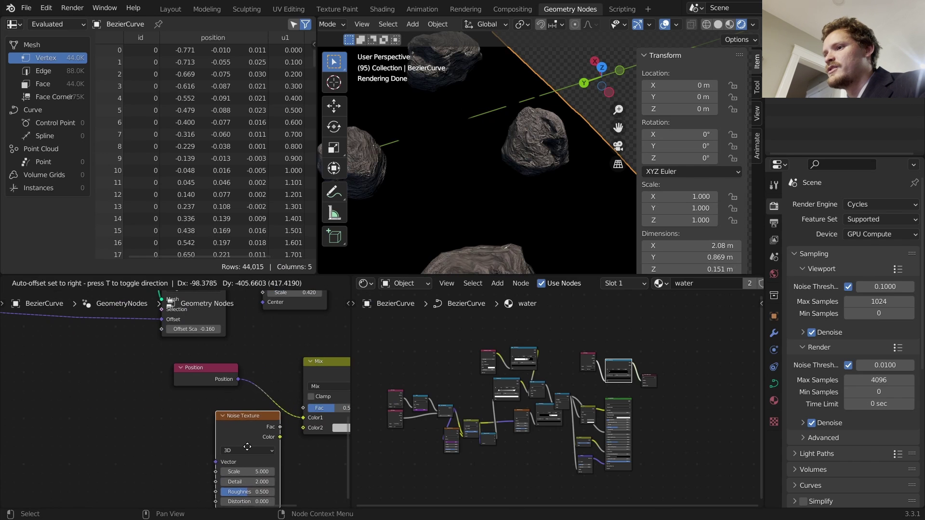
pyautogui.click(242, 445)
pyautogui.keyDown('alt'); pyautogui.moveTo(209, 390); pyautogui.dragTo(247, 441, button='right'); pyautogui.keyUp('alt')
pyautogui.moveTo(277, 438); pyautogui.dragTo(303, 428)
pyautogui.moveTo(305, 427); pyautogui.dragTo(248, 433, button='middle')
# Set the Mix node's blending mode to Linear Light and its Fac to 0.031.
pyautogui.click(278, 392)
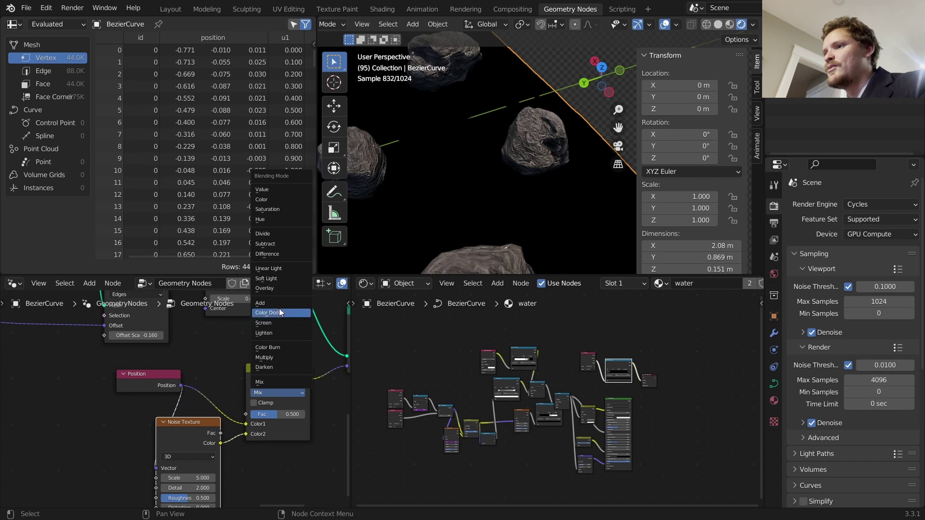
pyautogui.click(275, 272)
pyautogui.scroll(1, 280, 406)
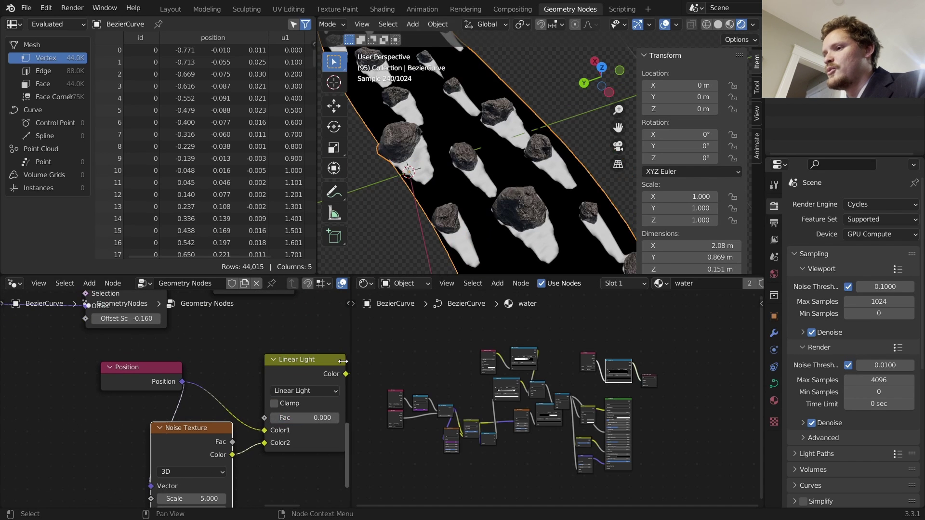
pyautogui.scroll(1, 321, 421)
pyautogui.keyDown('shift'); pyautogui.moveTo(322, 422); pyautogui.dragTo(341, 423); pyautogui.keyUp('shift')
# Set the Noise Texture's Scale to 25 and its Detail to 4.
pyautogui.moveTo(248, 445); pyautogui.dragTo(242, 385, button='middle')
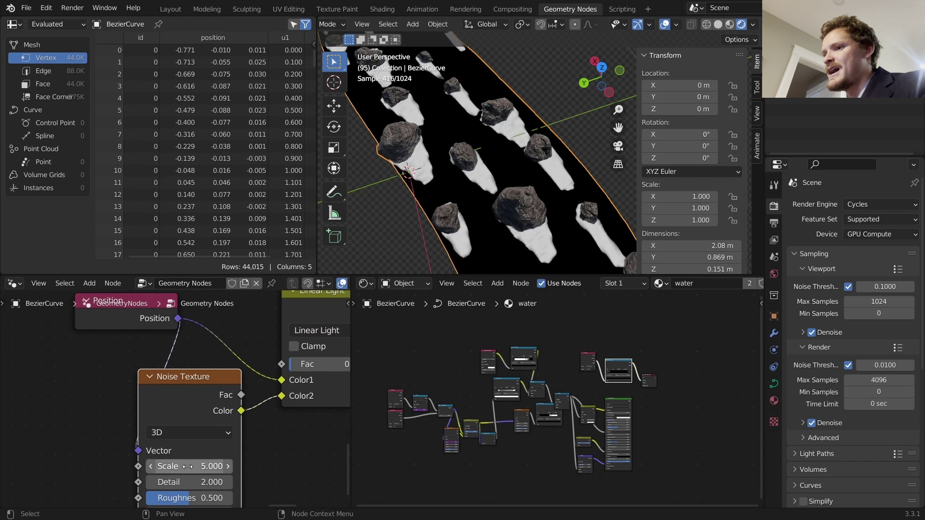
pyautogui.moveTo(188, 466); pyautogui.dragTo(232, 466)
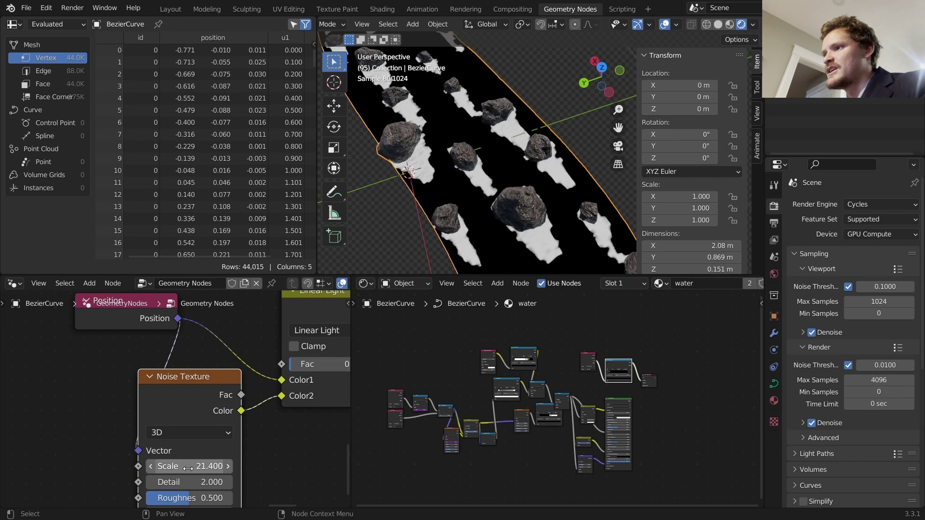
pyautogui.click(189, 466)
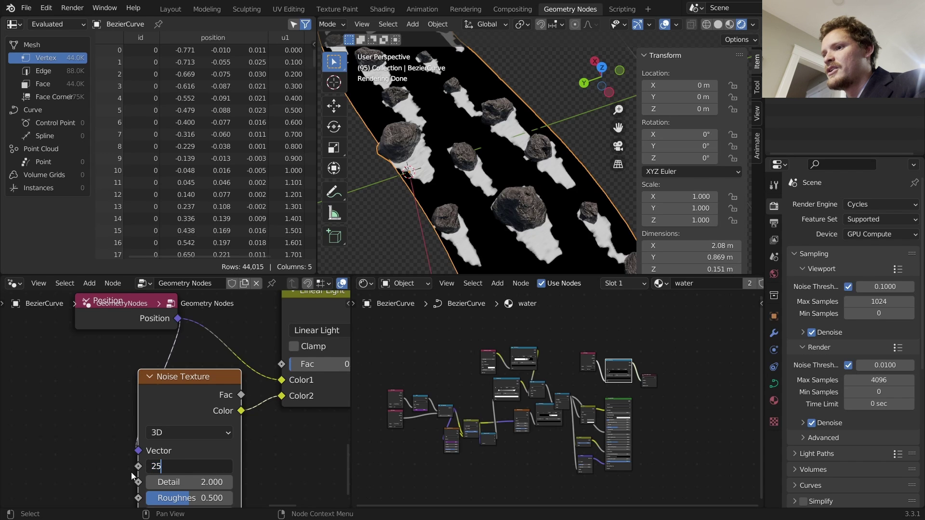
pyautogui.write('25')
pyautogui.click(178, 482)
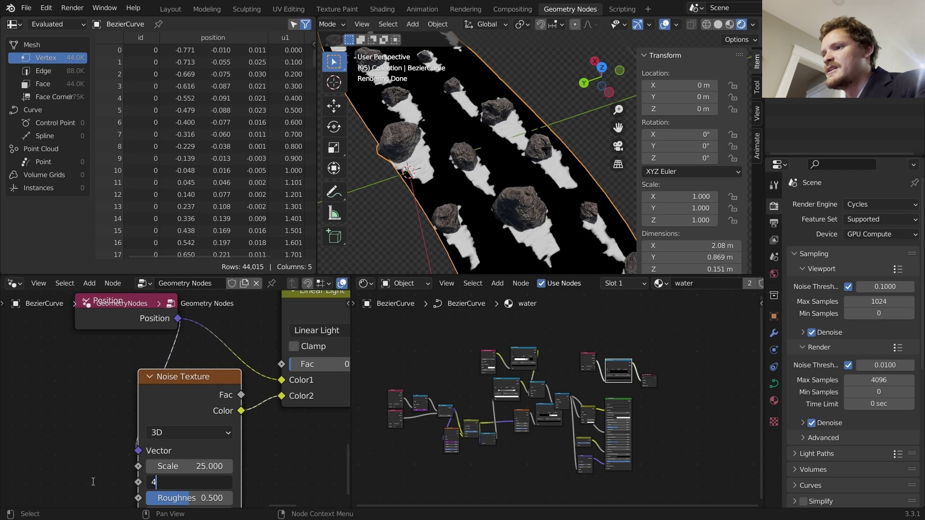
pyautogui.write('4')
pyautogui.press('Return')
# Raise the Linear Light node's Fac to 0.110 and check the broken-up foam mask along the river.
pyautogui.moveTo(317, 408); pyautogui.dragTo(179, 439, button='middle')
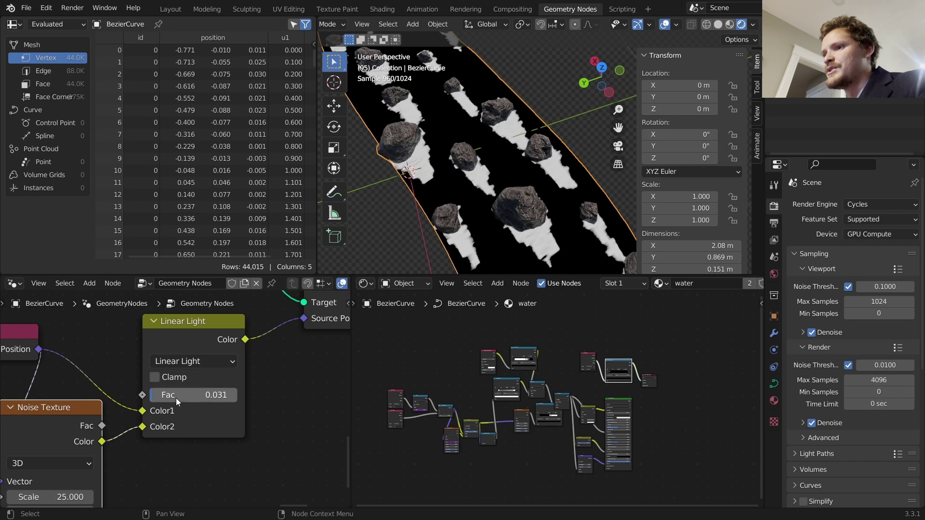
pyautogui.keyDown('shift'); pyautogui.moveTo(175, 398); pyautogui.dragTo(212, 398); pyautogui.keyUp('shift')
pyautogui.scroll(-2, 540, 148)
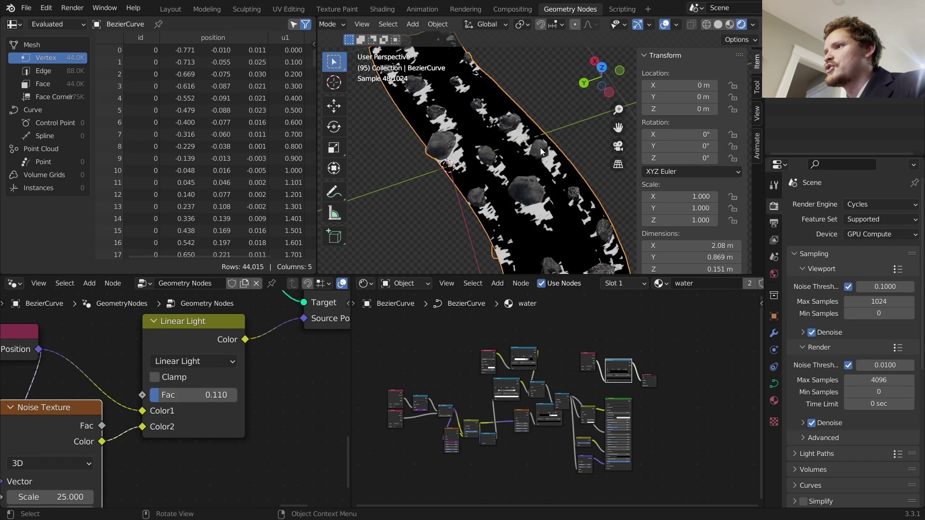
pyautogui.moveTo(540, 148); pyautogui.dragTo(400, 155, button='middle')
# Duplicate the Add node onto its link into Multiply and connect the distance ColorRamp's Color to the copy's second Value.
pyautogui.scroll(3, 533, 412)
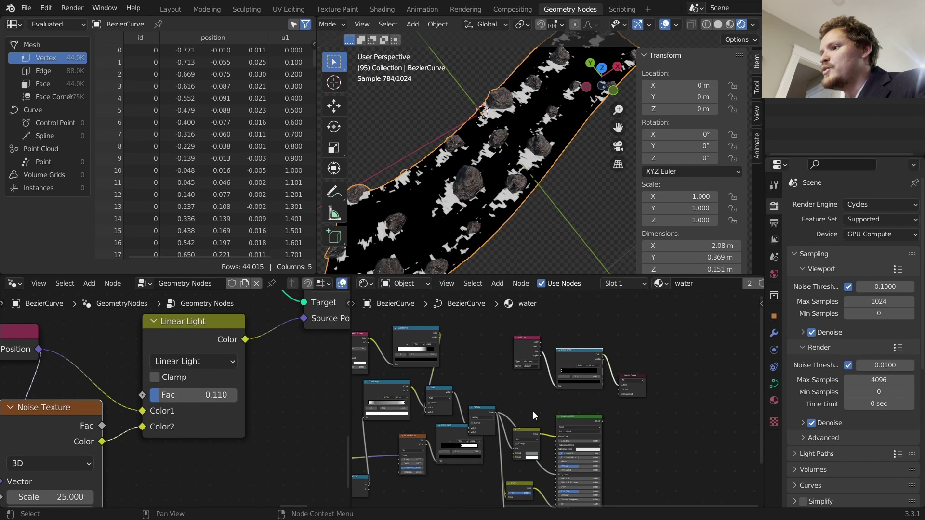
pyautogui.scroll(4, 533, 412)
pyautogui.click(397, 391)
pyautogui.hotkey('shift', 'd')
pyautogui.click(439, 388)
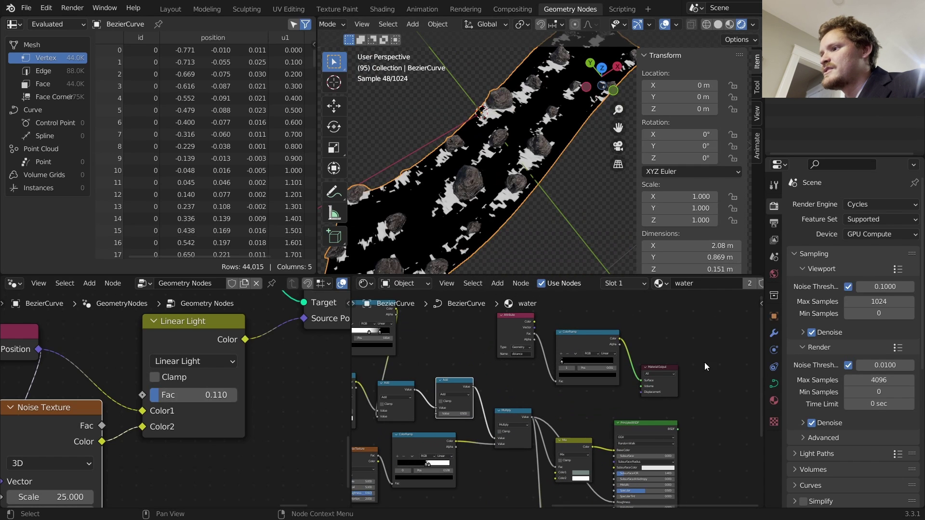
pyautogui.moveTo(466, 404); pyautogui.dragTo(441, 412)
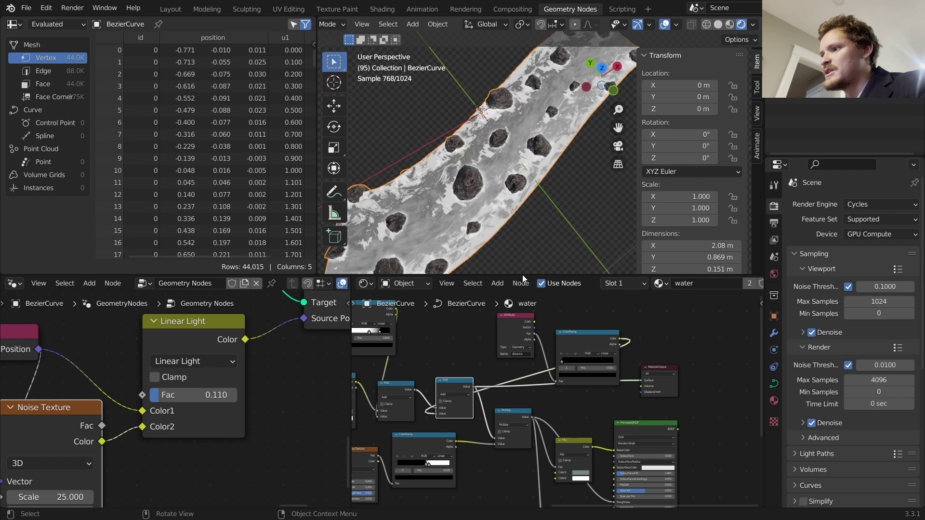
# Connect the Principled BSDF to the Material Output and play the animation to inspect the foam around the rocks.
pyautogui.keyDown('ctrl'); pyautogui.keyDown('shift'); pyautogui.click(637, 432); pyautogui.keyUp('shift'); pyautogui.keyUp('ctrl')
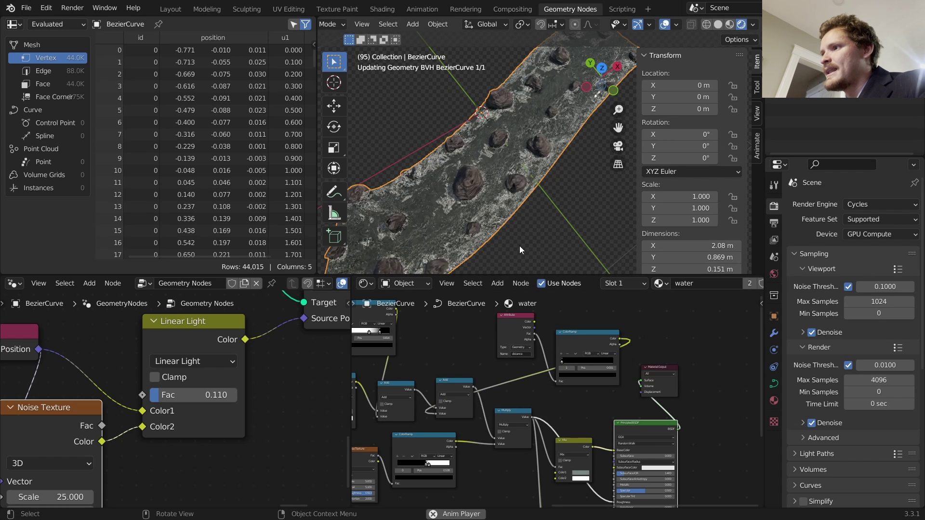
pyautogui.moveTo(516, 237); pyautogui.dragTo(448, 190, button='middle')
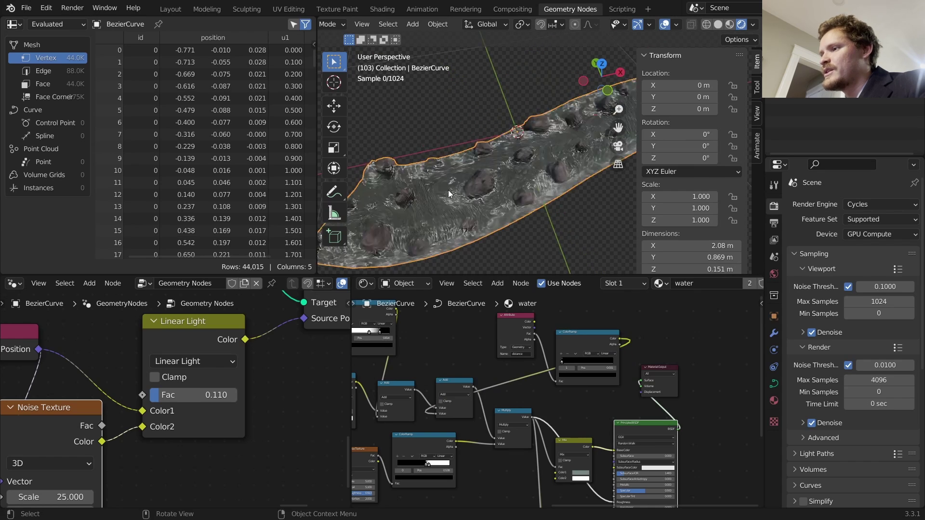
pyautogui.scroll(5, 501, 188)
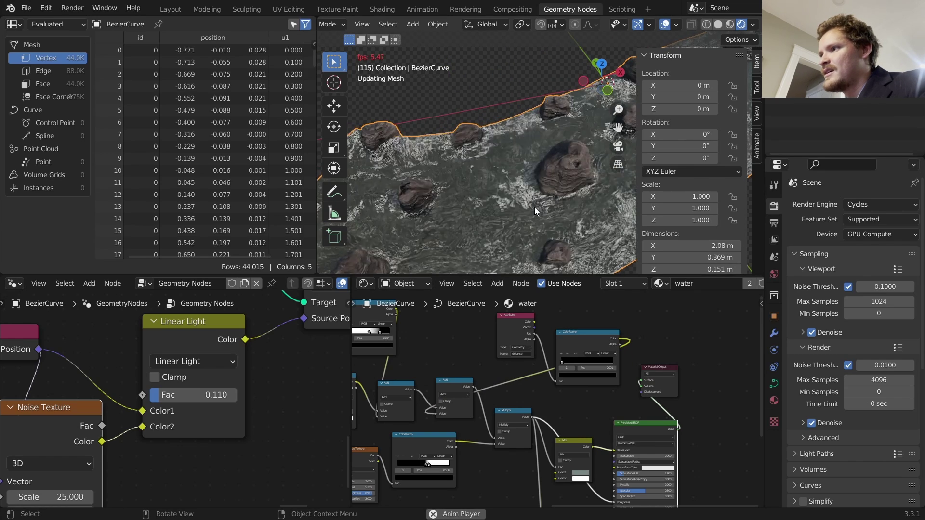
pyautogui.moveTo(534, 207); pyautogui.dragTo(599, 215, button='middle')
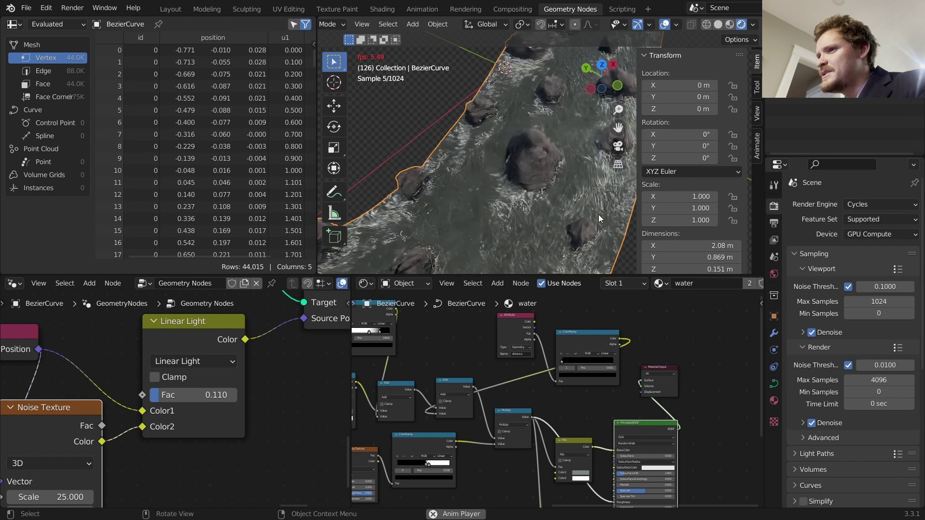
pyautogui.press('space')
# Switch the geometry Noise Texture to 4D and drive its W value with the expression #frame/100.
pyautogui.moveTo(45, 455); pyautogui.dragTo(190, 377, button='middle')
pyautogui.click(190, 380)
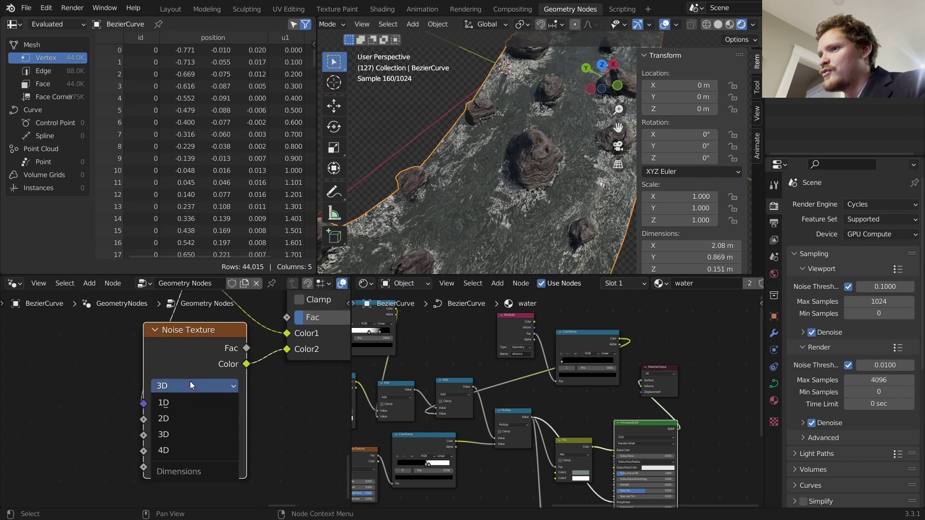
pyautogui.click(165, 451)
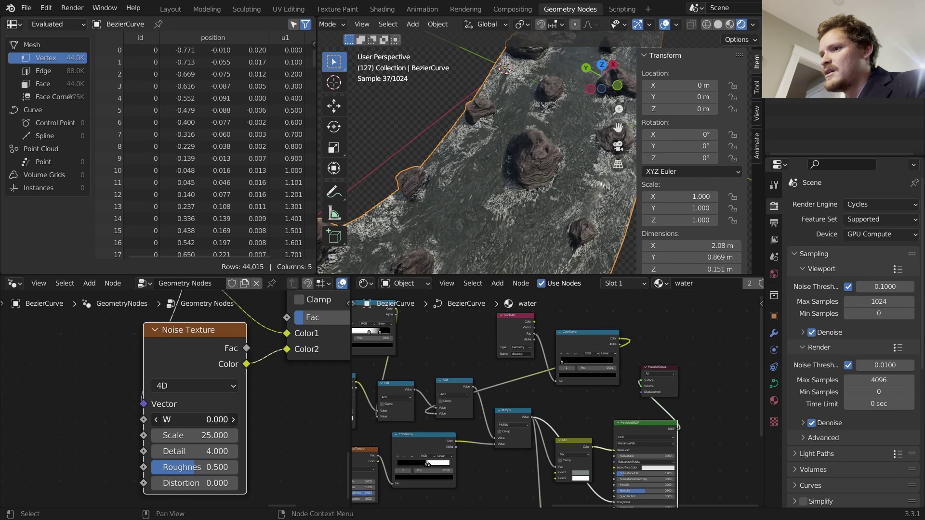
pyautogui.click(166, 420)
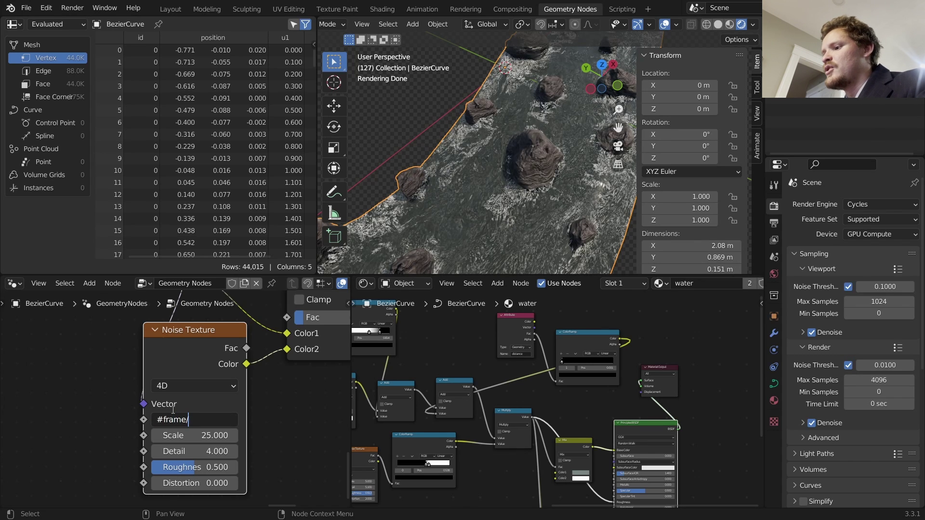
pyautogui.write('#frame/100')
pyautogui.press('Return')
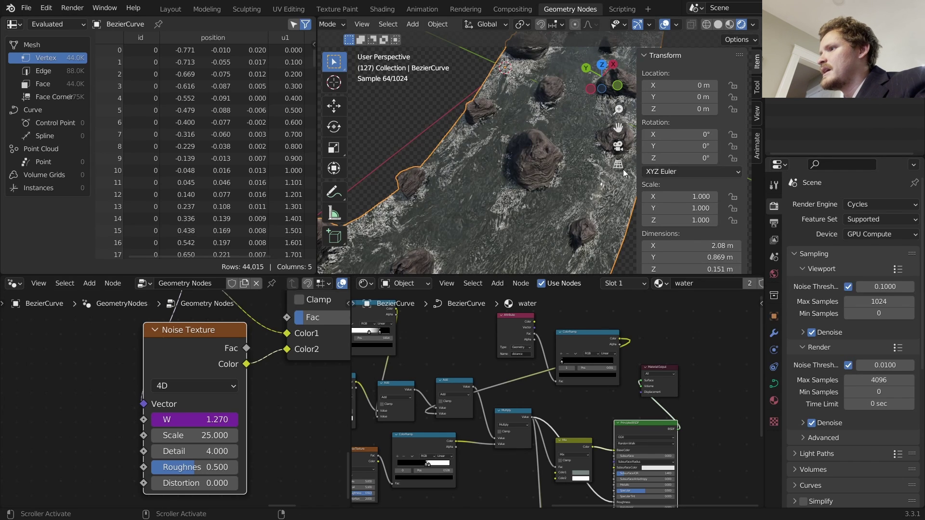
# Change the geometry Noise Texture's W driver expression to frame/300 during playback, then stop and inspect the foam around the rocks.
pyautogui.press('space')
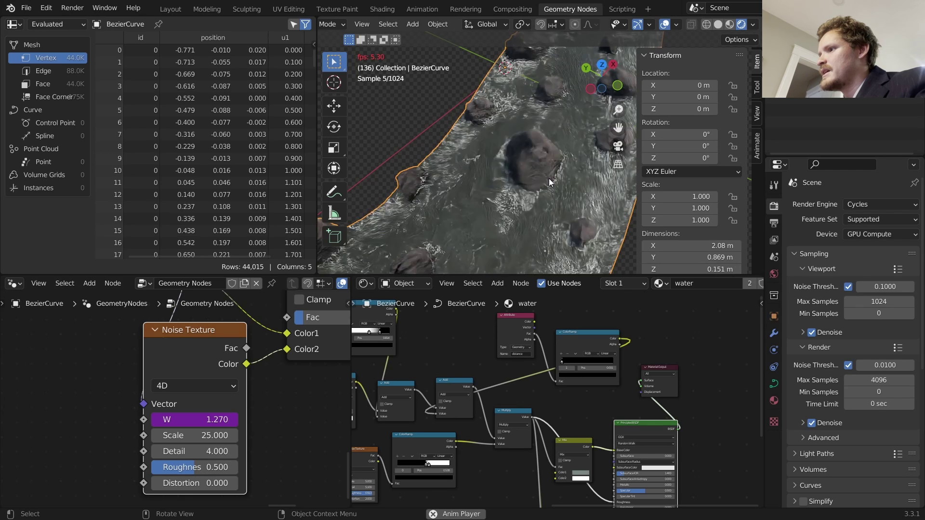
pyautogui.moveTo(548, 178); pyautogui.dragTo(624, 144, button='middle')
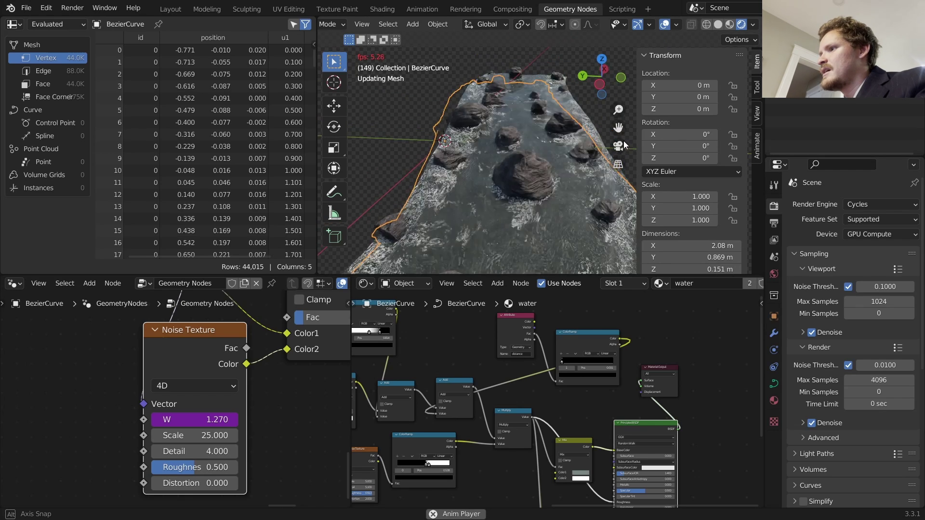
pyautogui.click(220, 421)
pyautogui.press('Left')
pyautogui.press('Left')
pyautogui.press('BackSpace')
pyautogui.write('3')
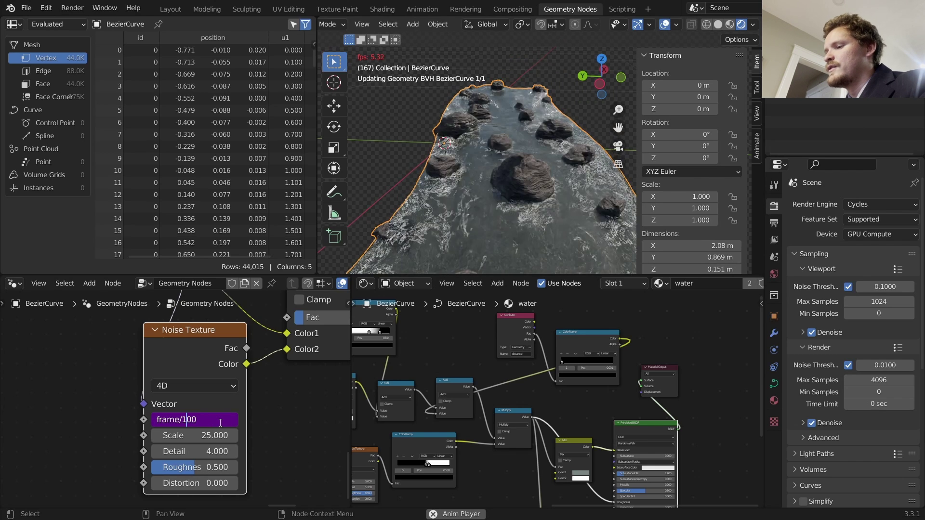
pyautogui.press('Return')
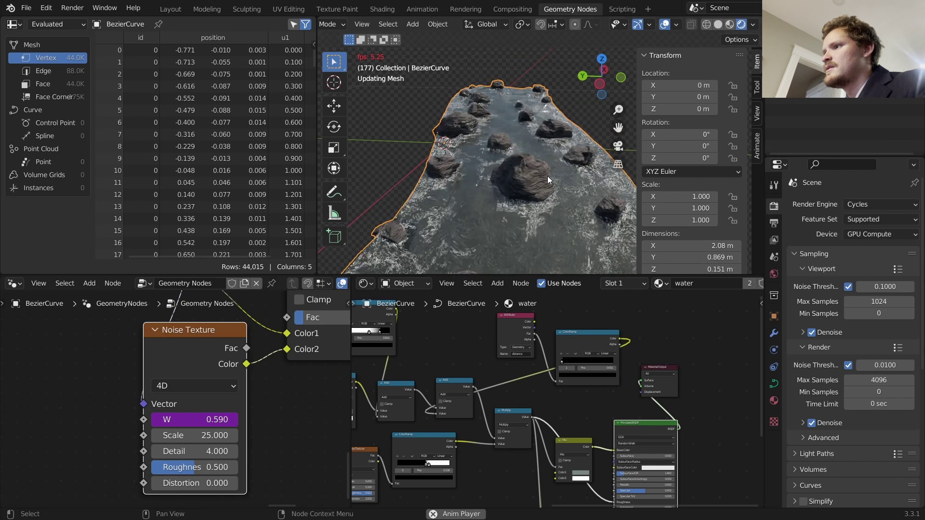
pyautogui.press('space')
pyautogui.moveTo(549, 167); pyautogui.dragTo(545, 202, button='middle')
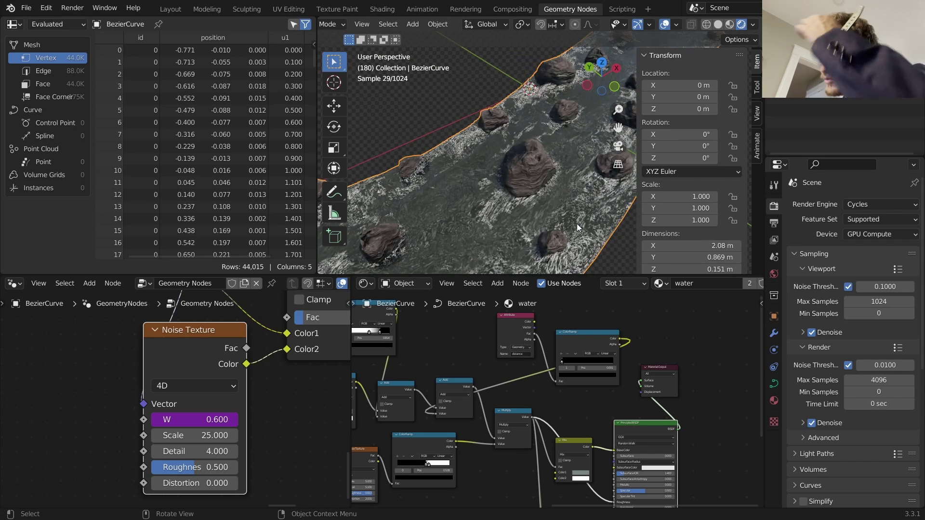
pyautogui.scroll(5, 550, 208)
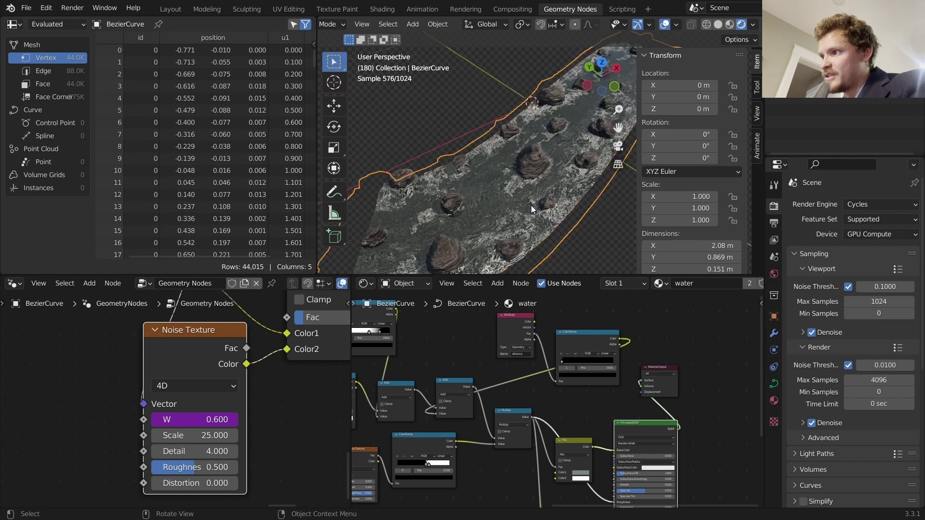
# Draw annotation strokes around the large central rock and its foam, and undo them.
pyautogui.moveTo(498, 208); pyautogui.dragTo(515, 159)
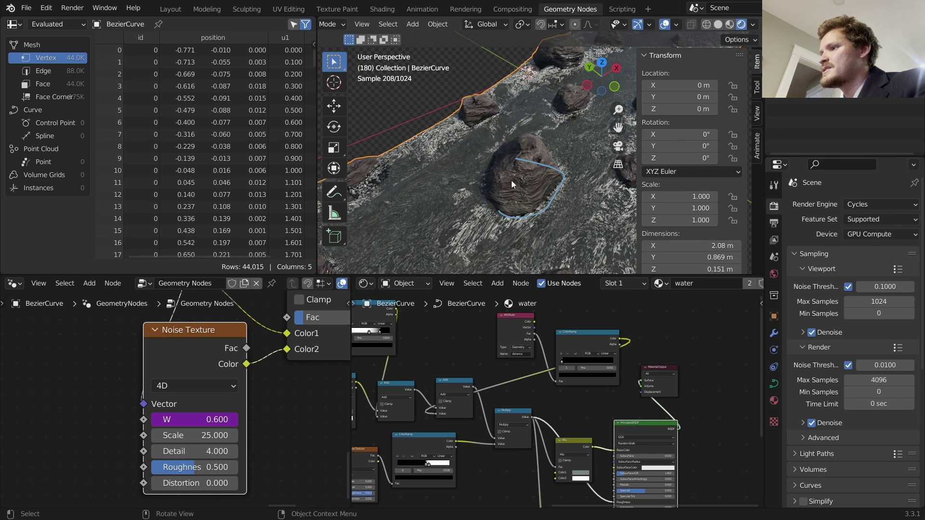
pyautogui.moveTo(467, 229); pyautogui.dragTo(463, 238)
pyautogui.hotkey('ctrl', 'z')
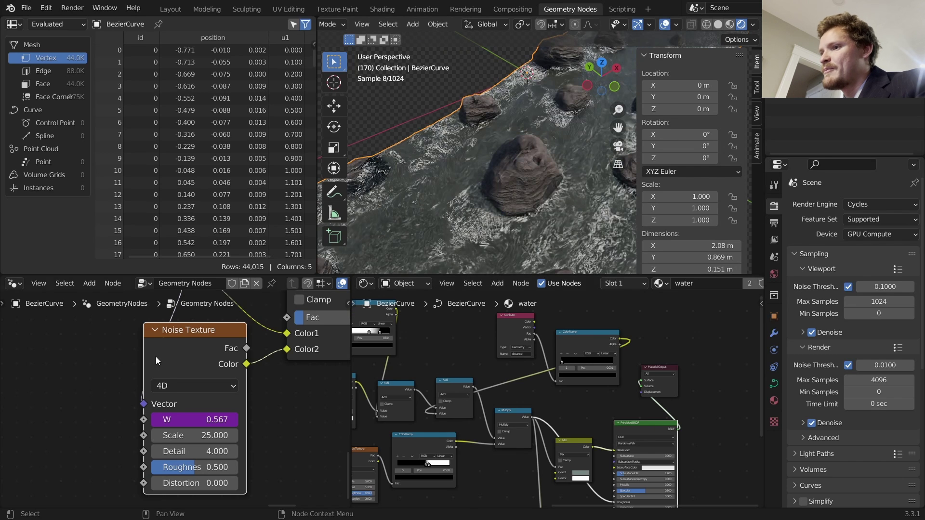
# Save the river file after the noise animation change.
pyautogui.scroll(-7, 135, 380)
pyautogui.moveTo(214, 349); pyautogui.dragTo(283, 356, button='middle')
pyautogui.hotkey('ctrl', 's')
# Try different Offset Scale values, such as -0.650, on the Extrude Mesh node of the rock-distance setup.
pyautogui.scroll(4, 276, 401)
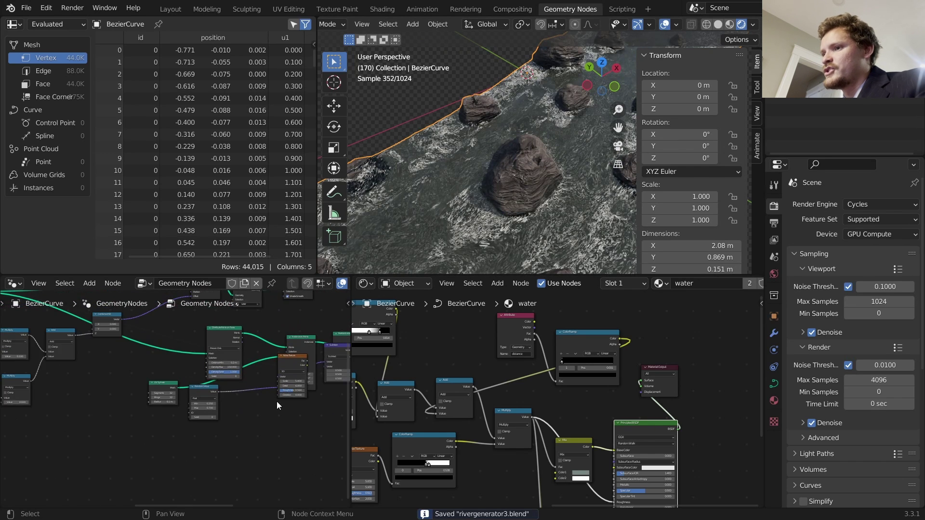
pyautogui.scroll(-7, 219, 396)
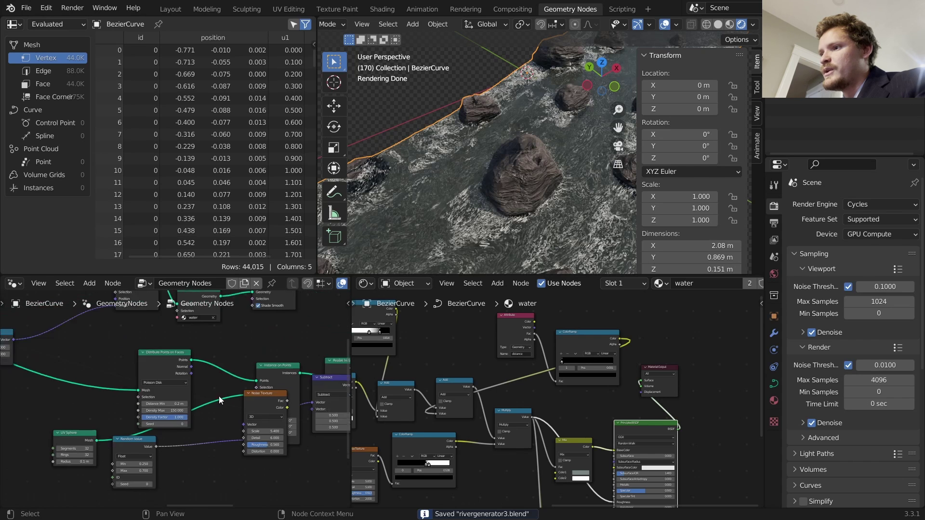
pyautogui.scroll(10, 162, 399)
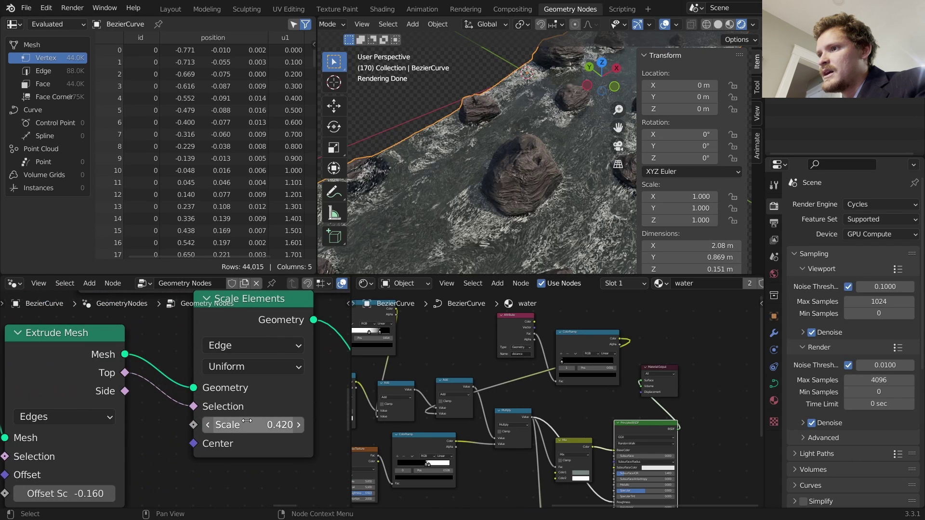
pyautogui.moveTo(72, 430); pyautogui.dragTo(208, 383, button='middle')
pyautogui.keyDown('shift'); pyautogui.moveTo(180, 446); pyautogui.dragTo(29, 446); pyautogui.keyUp('shift')
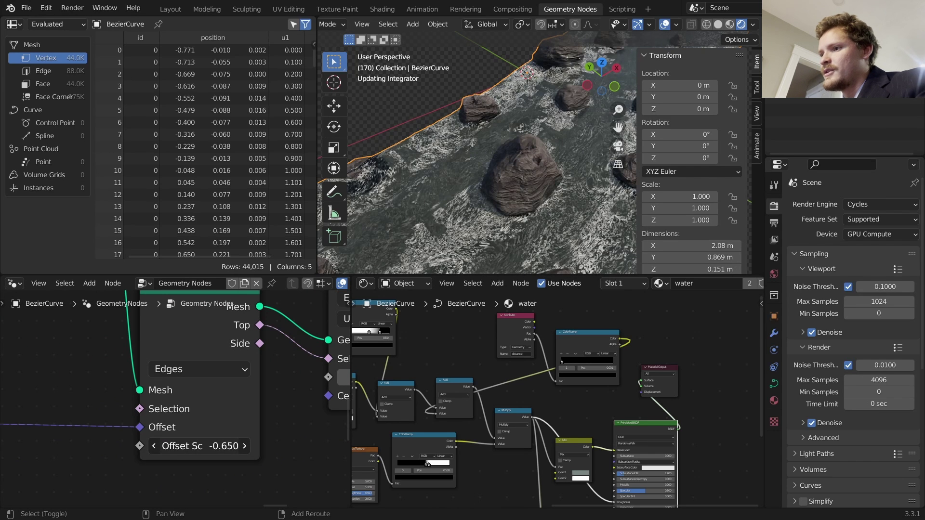
pyautogui.keyDown('shift'); pyautogui.moveTo(178, 445); pyautogui.dragTo(106, 446); pyautogui.keyUp('shift')
pyautogui.rightClick(179, 446)
pyautogui.scroll(-3, 446, 232)
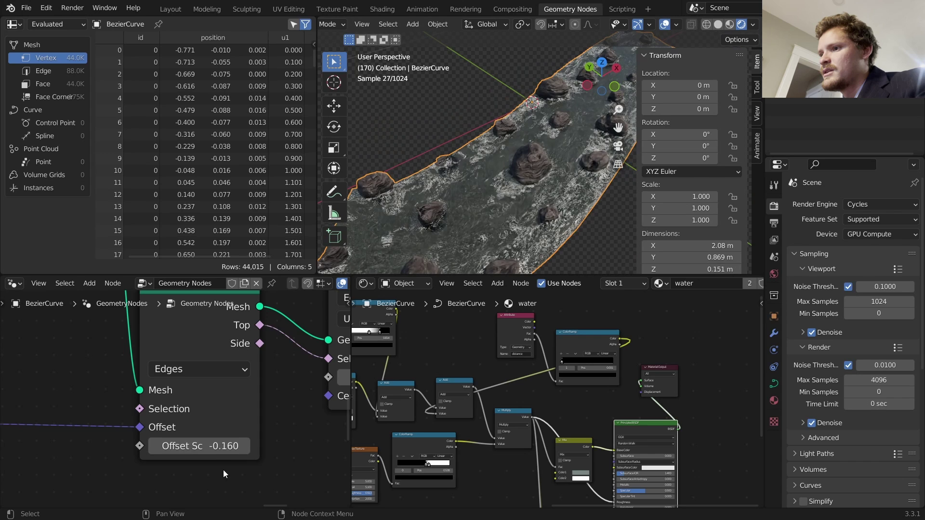
pyautogui.moveTo(198, 446); pyautogui.dragTo(174, 448)
pyautogui.moveTo(128, 462); pyautogui.dragTo(224, 409, button='middle')
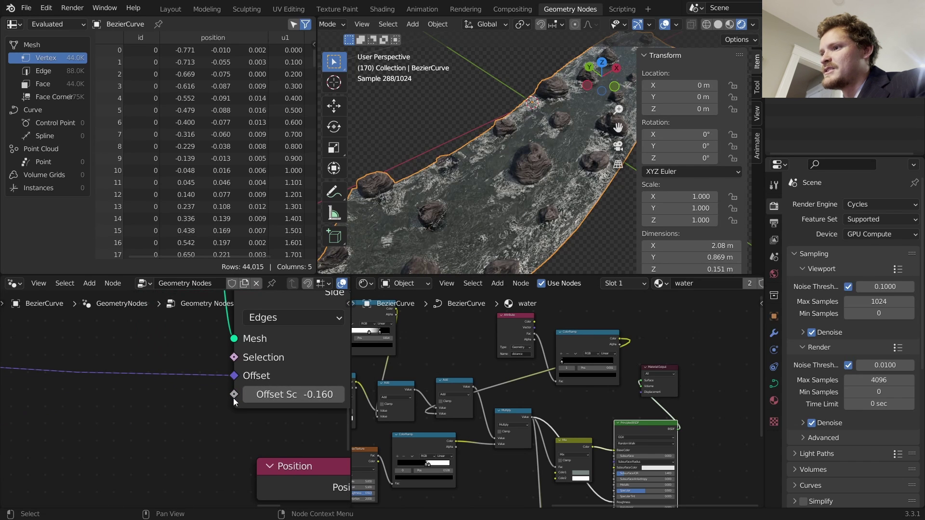
# Add a Random Value node feeding the Extrude Mesh node's Offset Scale and place it beside the input.
pyautogui.moveTo(235, 394); pyautogui.dragTo(171, 408)
pyautogui.write('random')
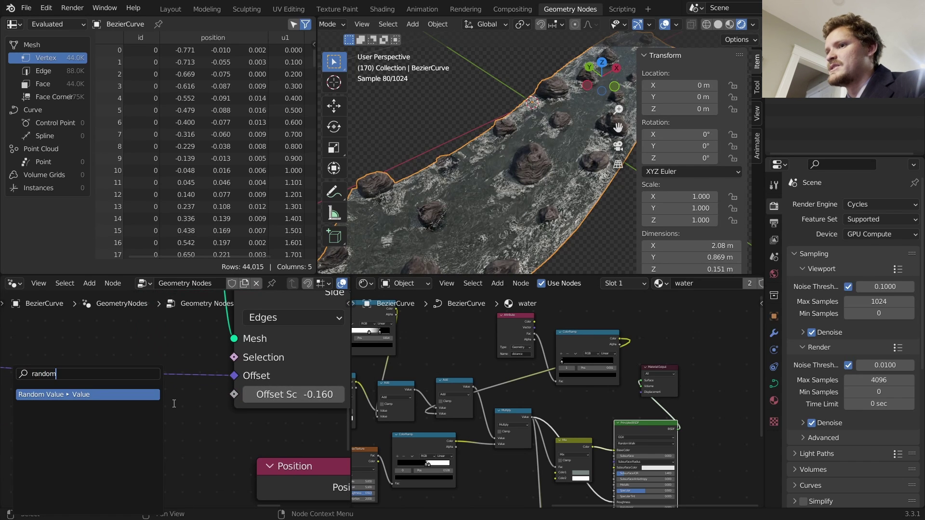
pyautogui.press('Return')
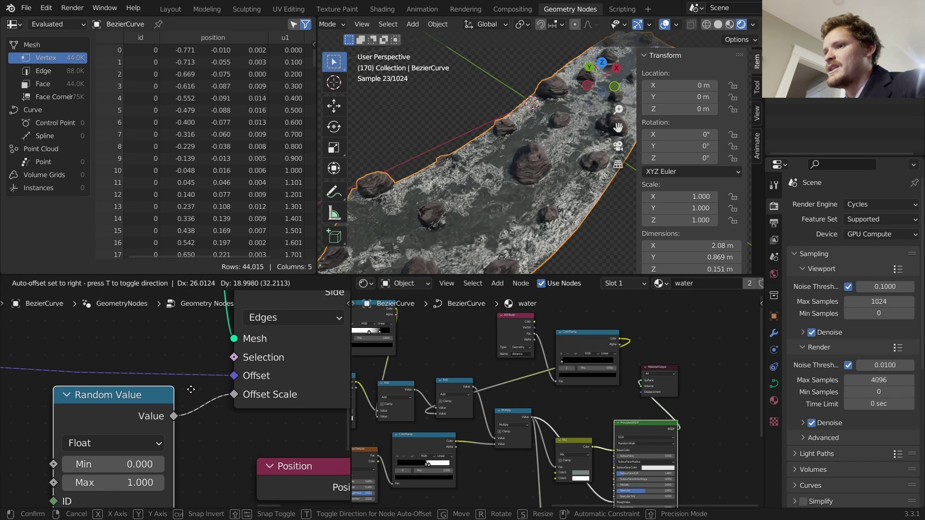
pyautogui.click(184, 401)
# Set the Random Value node's Min to -0.300 and Max to 0.000.
pyautogui.click(119, 458)
pyautogui.write('-0.3')
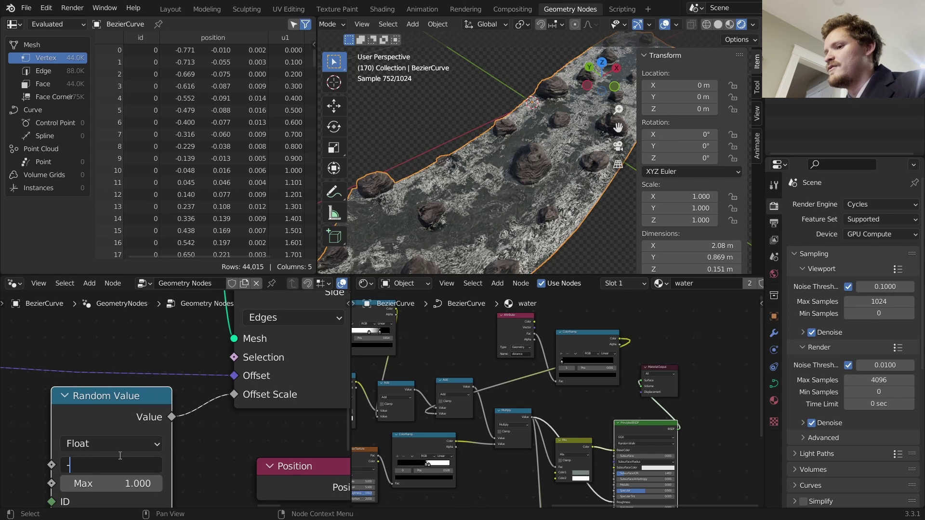
pyautogui.press('Return')
pyautogui.click(110, 485)
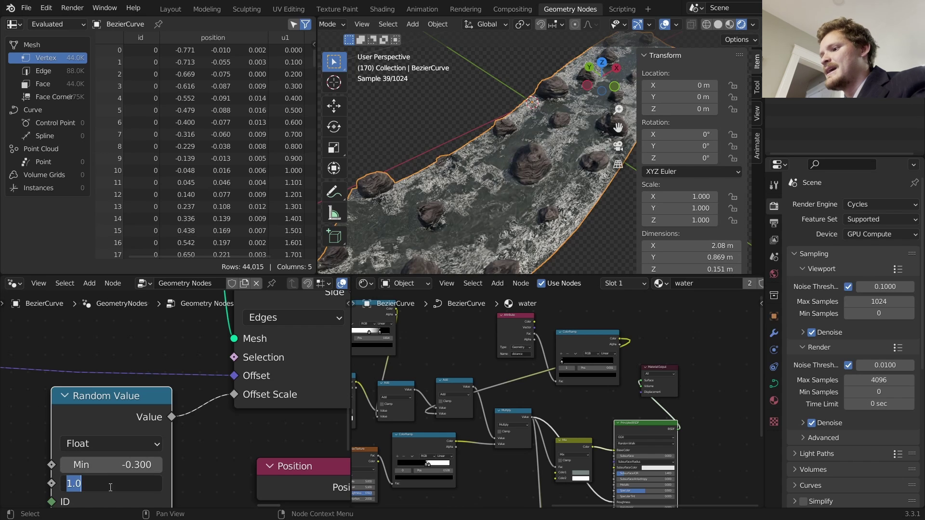
pyautogui.write('0')
pyautogui.press('Return')
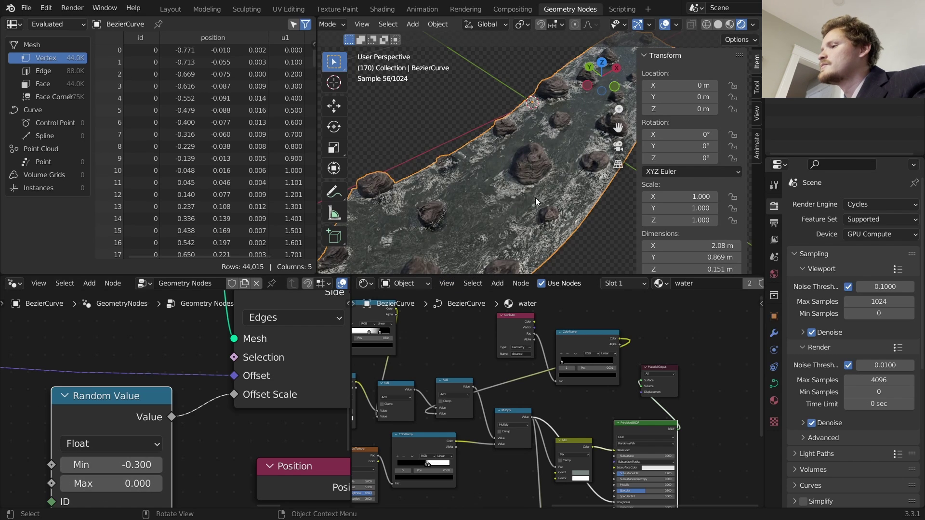
pyautogui.moveTo(193, 381)
pyautogui.keyDown('ctrl'); pyautogui.mouseDown(button='right')
pyautogui.moveTo(192, 405)
pyautogui.moveTo(191, 392)
pyautogui.mouseUp(button='right'); pyautogui.keyUp('ctrl')
pyautogui.hotkey('ctrl', 'z')
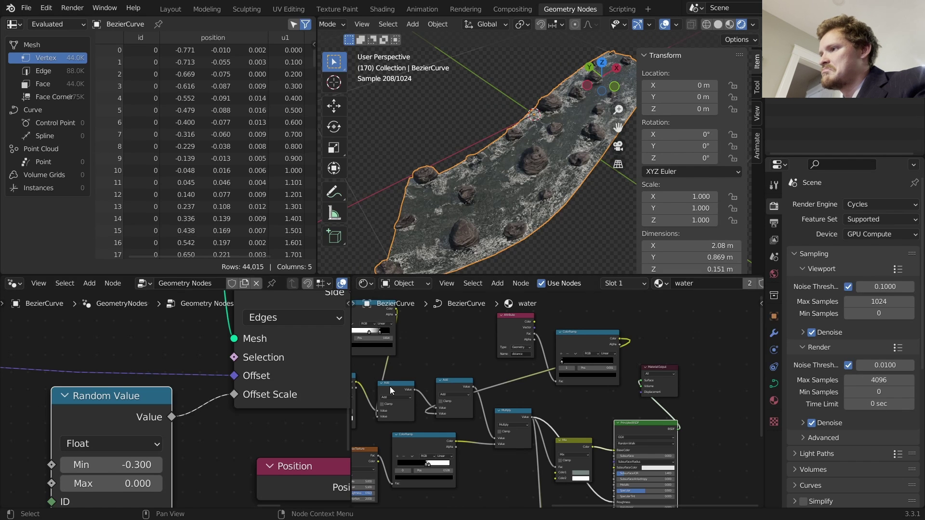
# Enter Edit Mode on the river curve, deselect its points and add a Bezier circle with a 1 m radius.
pyautogui.moveTo(526, 230); pyautogui.dragTo(559, 195, button='middle')
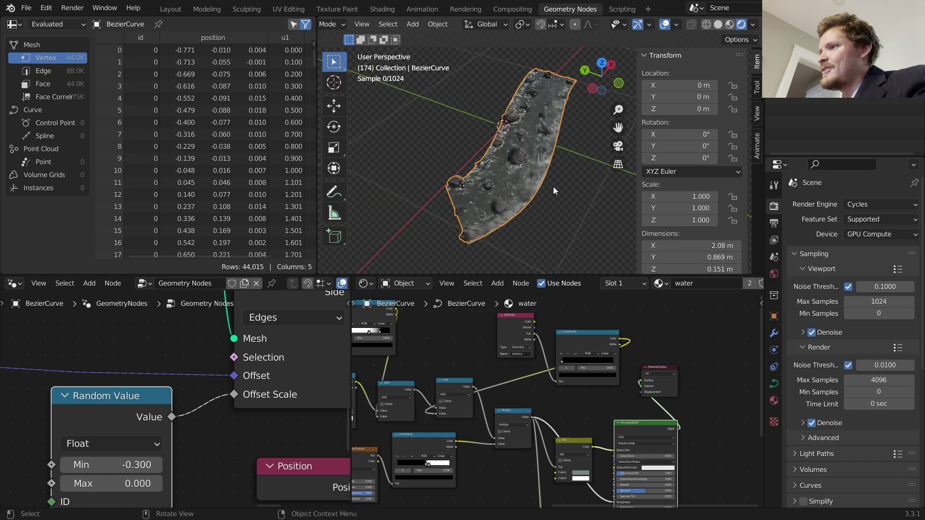
pyautogui.press('Tab')
pyautogui.hotkey('alt', 'a')
pyautogui.hotkey('shift', 'a')
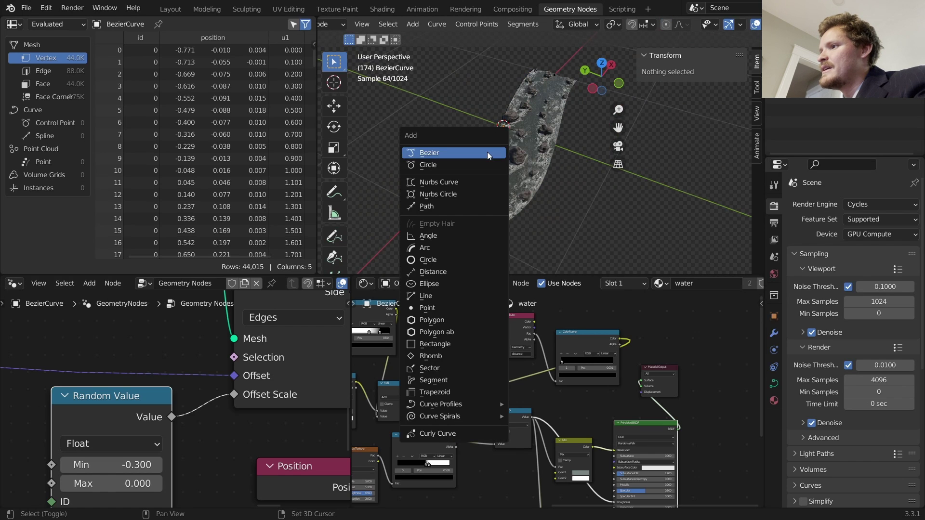
pyautogui.press('Return')
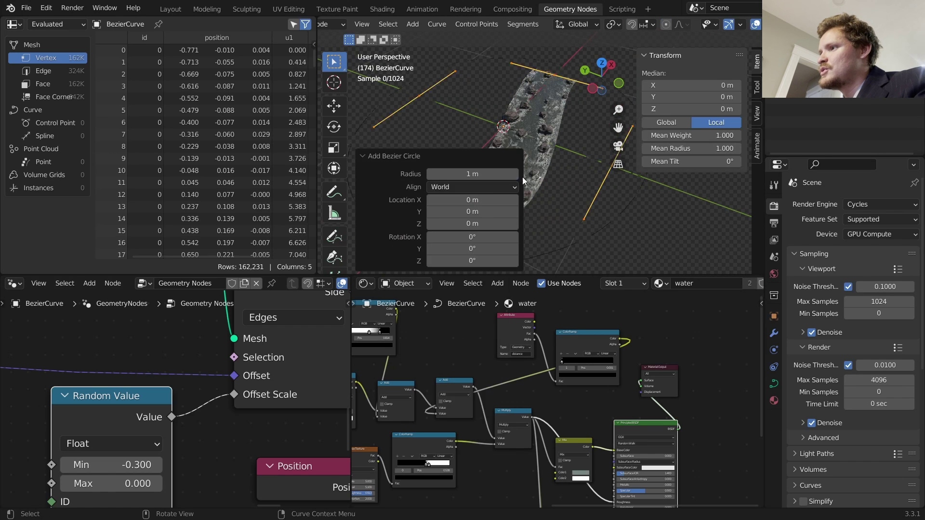
# Move the new circle about 2.41 m along its local X axis, clear of the river, and return to Object Mode.
pyautogui.press('g')
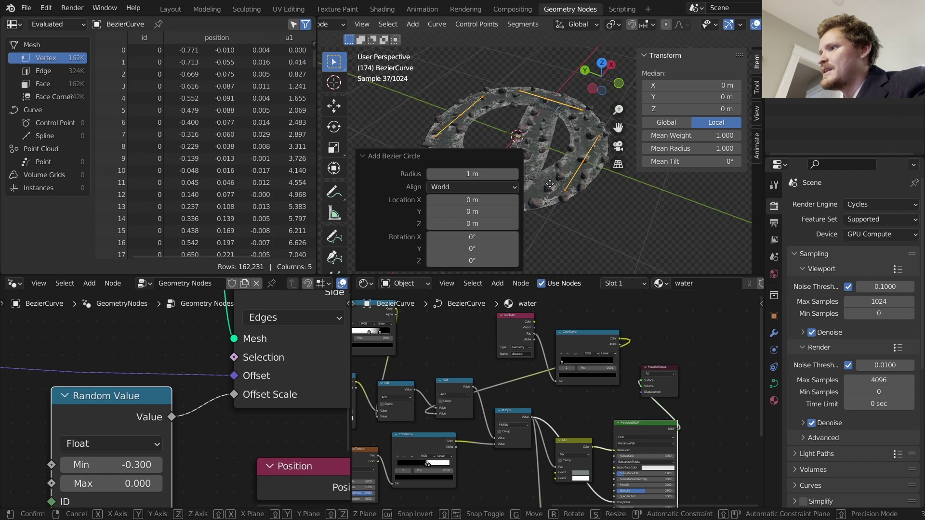
pyautogui.press('x')
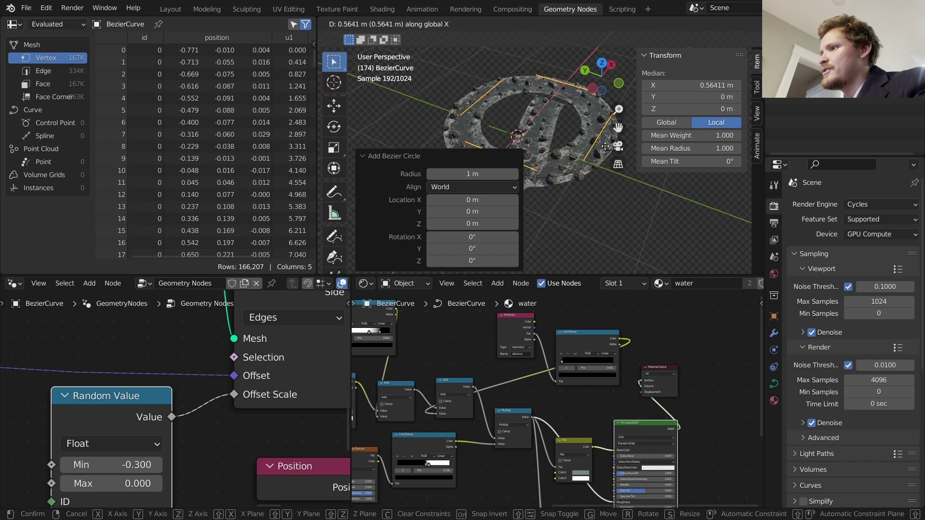
pyautogui.press('x')
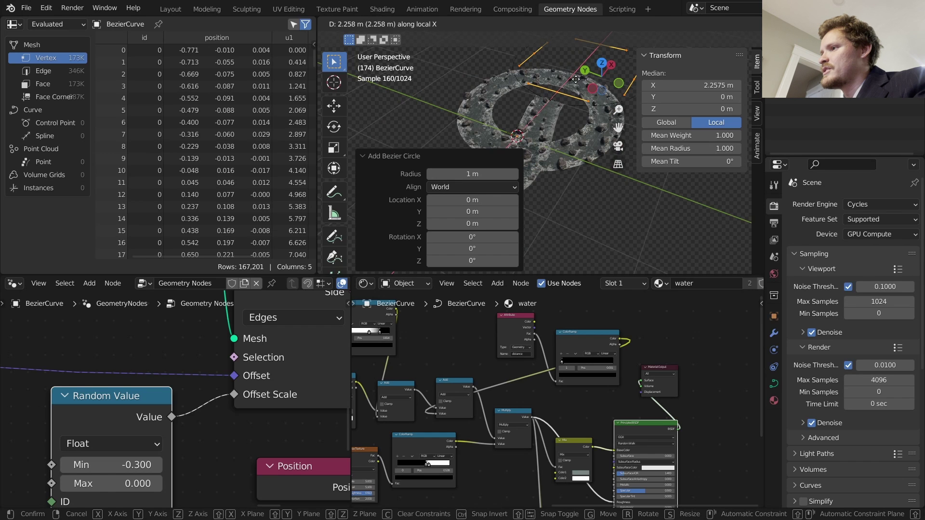
pyautogui.click(577, 86)
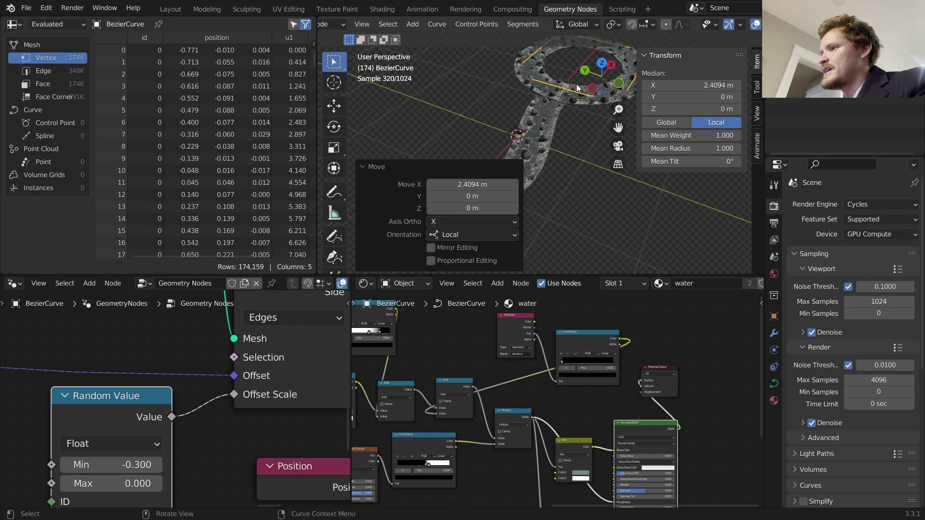
pyautogui.press('Tab')
# Switch the viewport to Solid shading and play the animation briefly to examine the circular river and its rocks.
pyautogui.scroll(3, 520, 141)
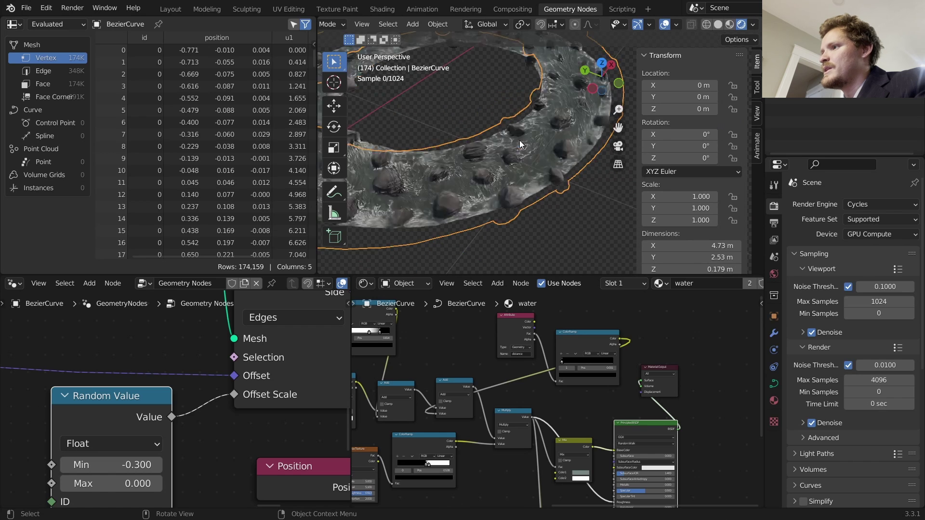
pyautogui.moveTo(489, 149); pyautogui.dragTo(424, 126, button='middle')
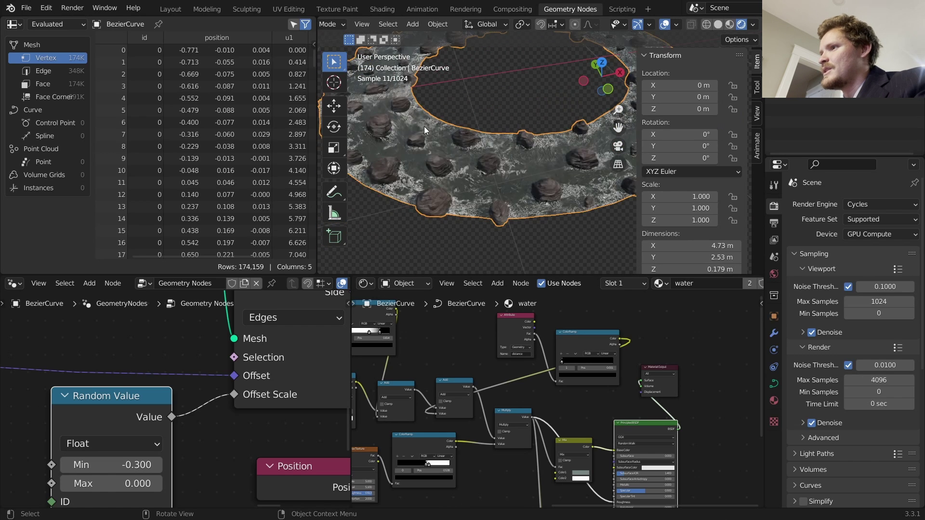
pyautogui.scroll(-4, 429, 116)
pyautogui.press('space')
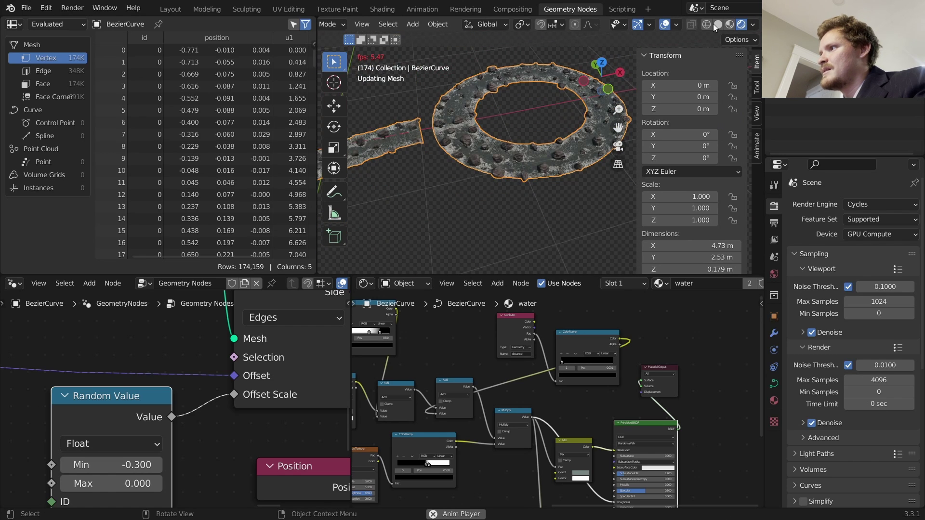
pyautogui.click(718, 25)
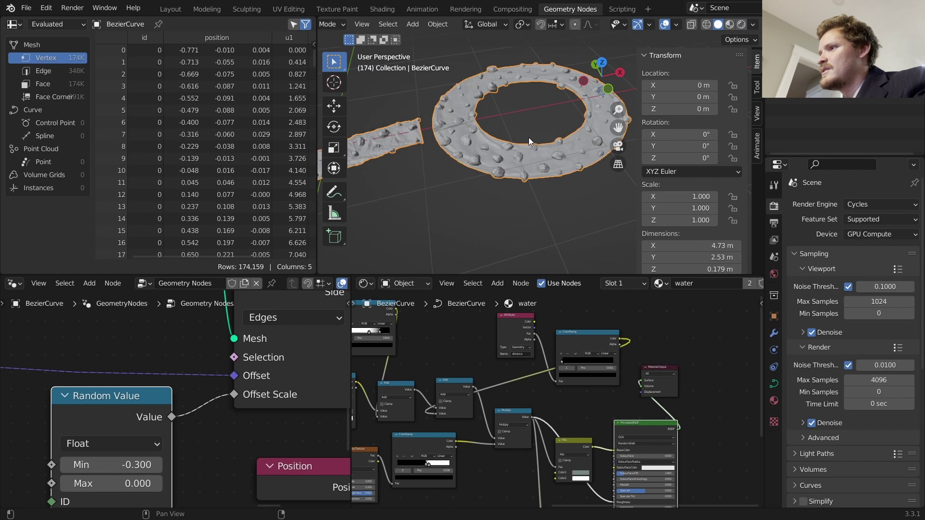
pyautogui.press('space')
pyautogui.scroll(1, 530, 142)
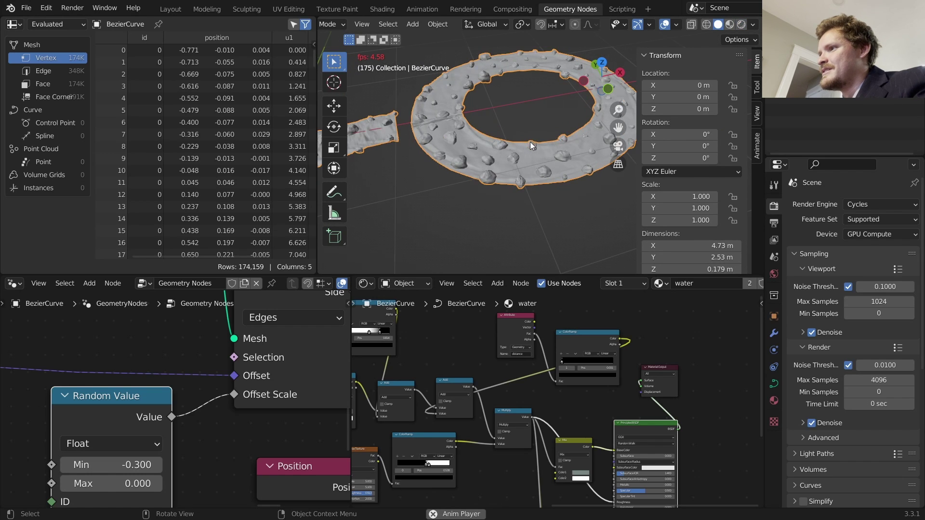
pyautogui.press('space')
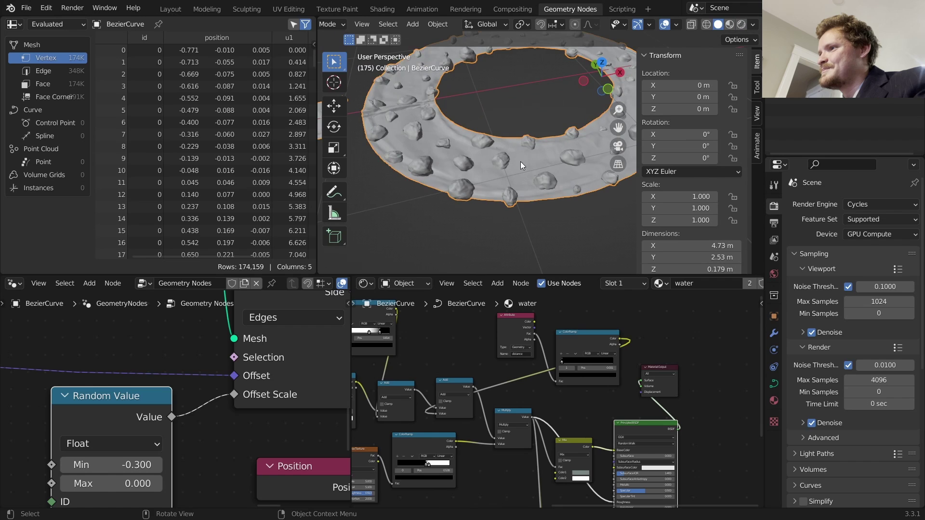
pyautogui.moveTo(520, 161); pyautogui.dragTo(499, 172, button='middle')
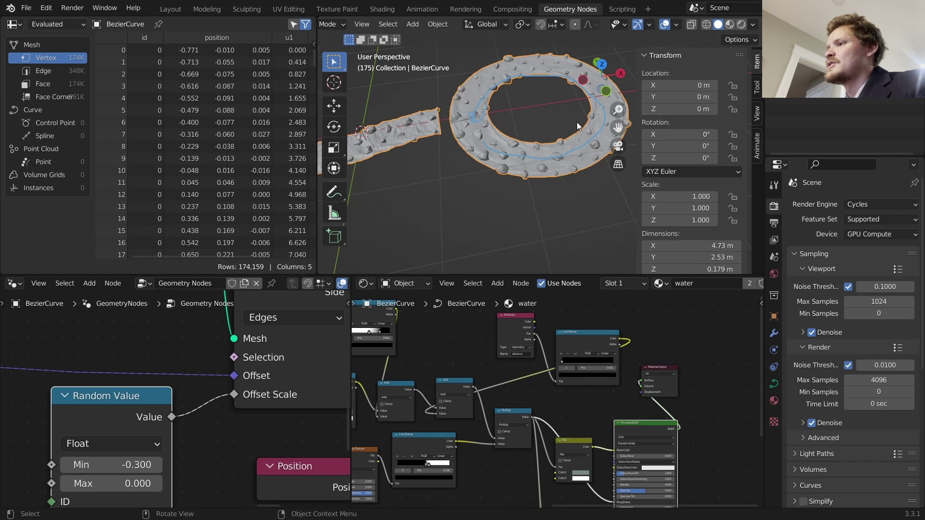
pyautogui.press('Left')
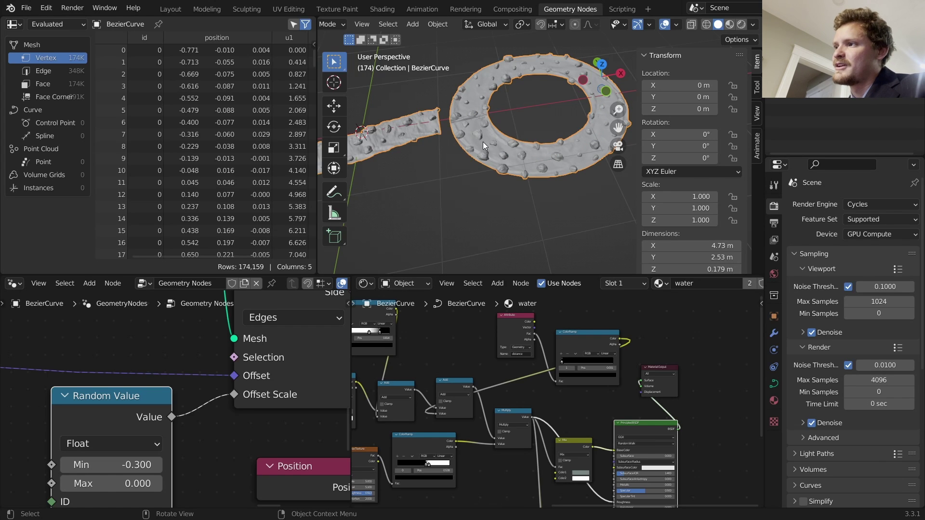
# Delete the circle's vertices in Edit Mode and return to Object Mode with the original river curve.
pyautogui.press('Tab')
pyautogui.press('x')
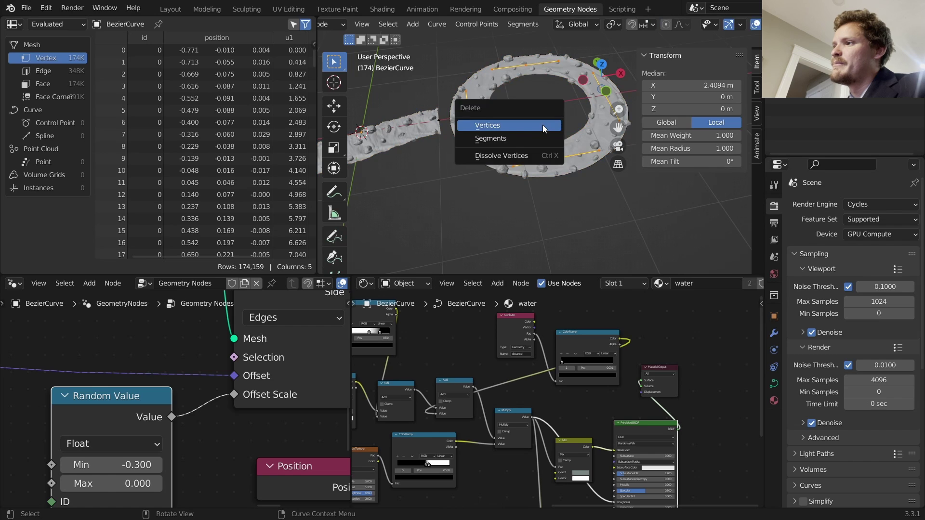
pyautogui.click(543, 127)
pyautogui.press('Tab')
pyautogui.keyDown('shift'); pyautogui.moveTo(409, 126); pyautogui.dragTo(528, 120, button='middle'); pyautogui.keyUp('shift')
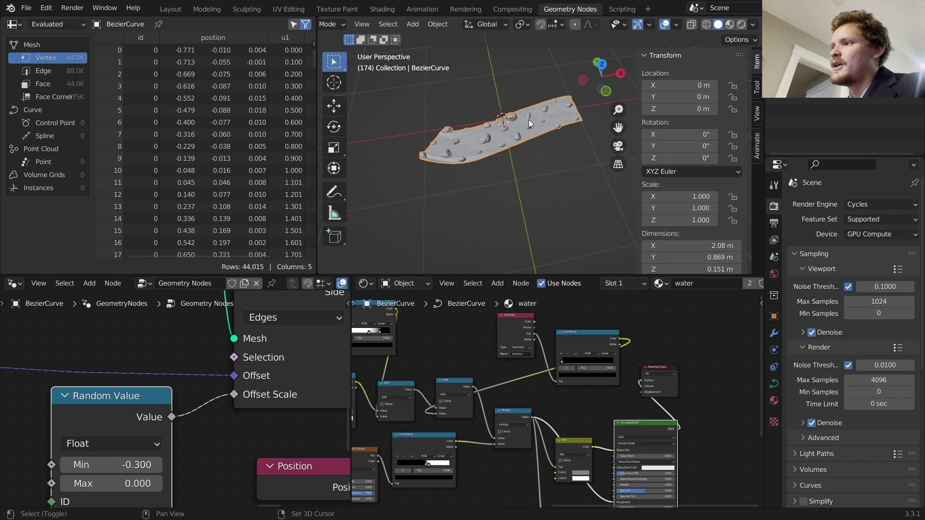